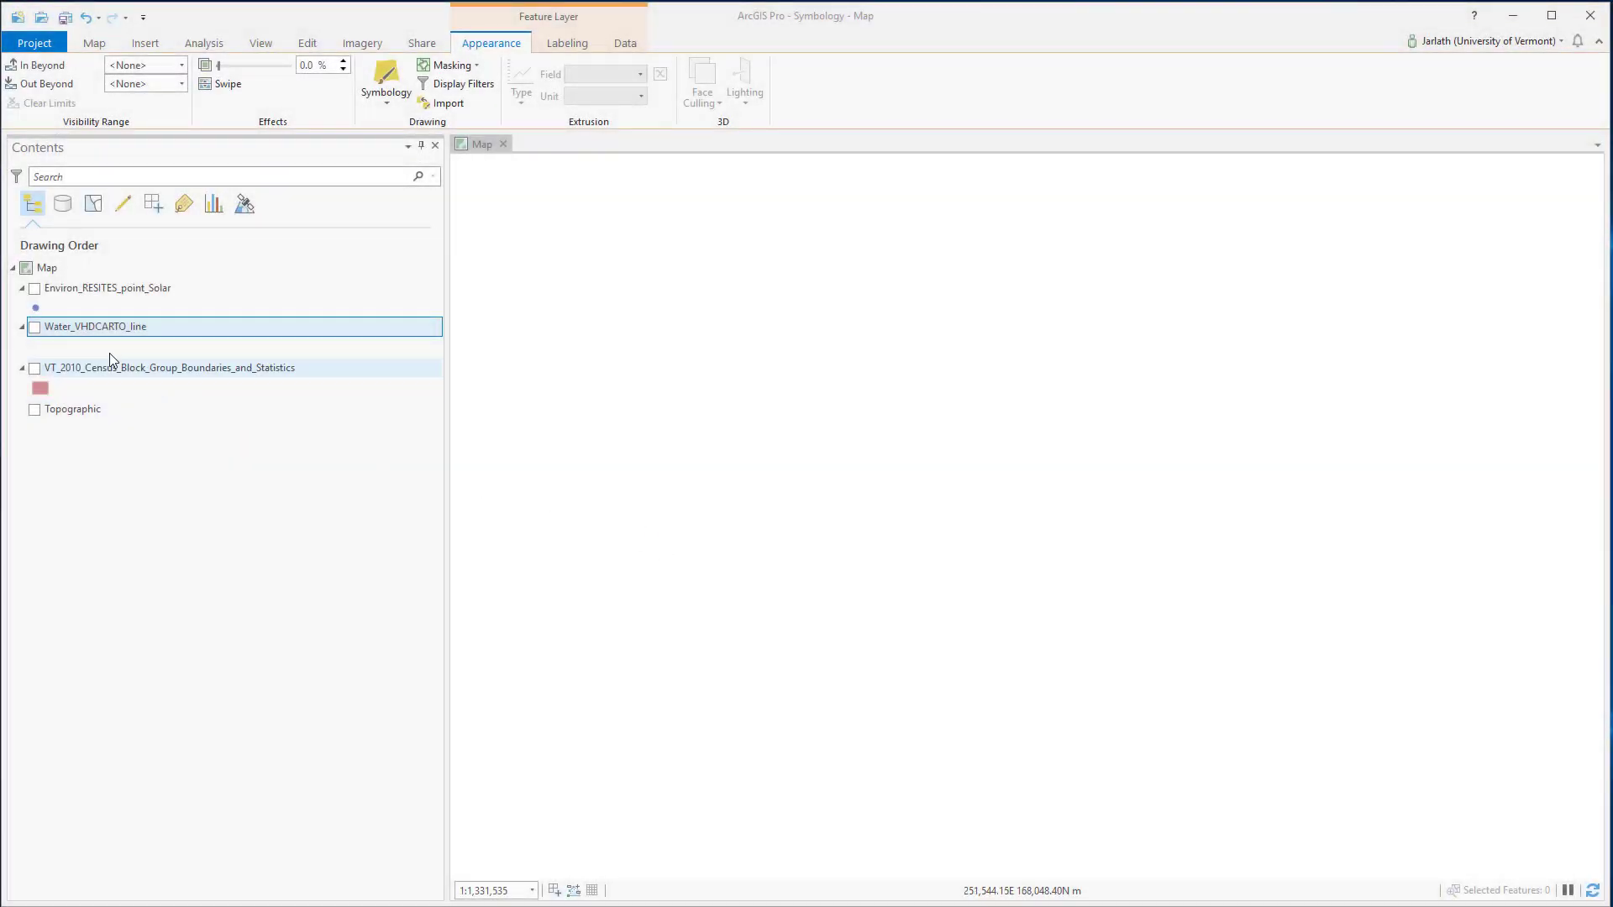
Turn on the census block group, water line and solar site layers.
{"action": "left_click", "coordinate": [34, 368]}
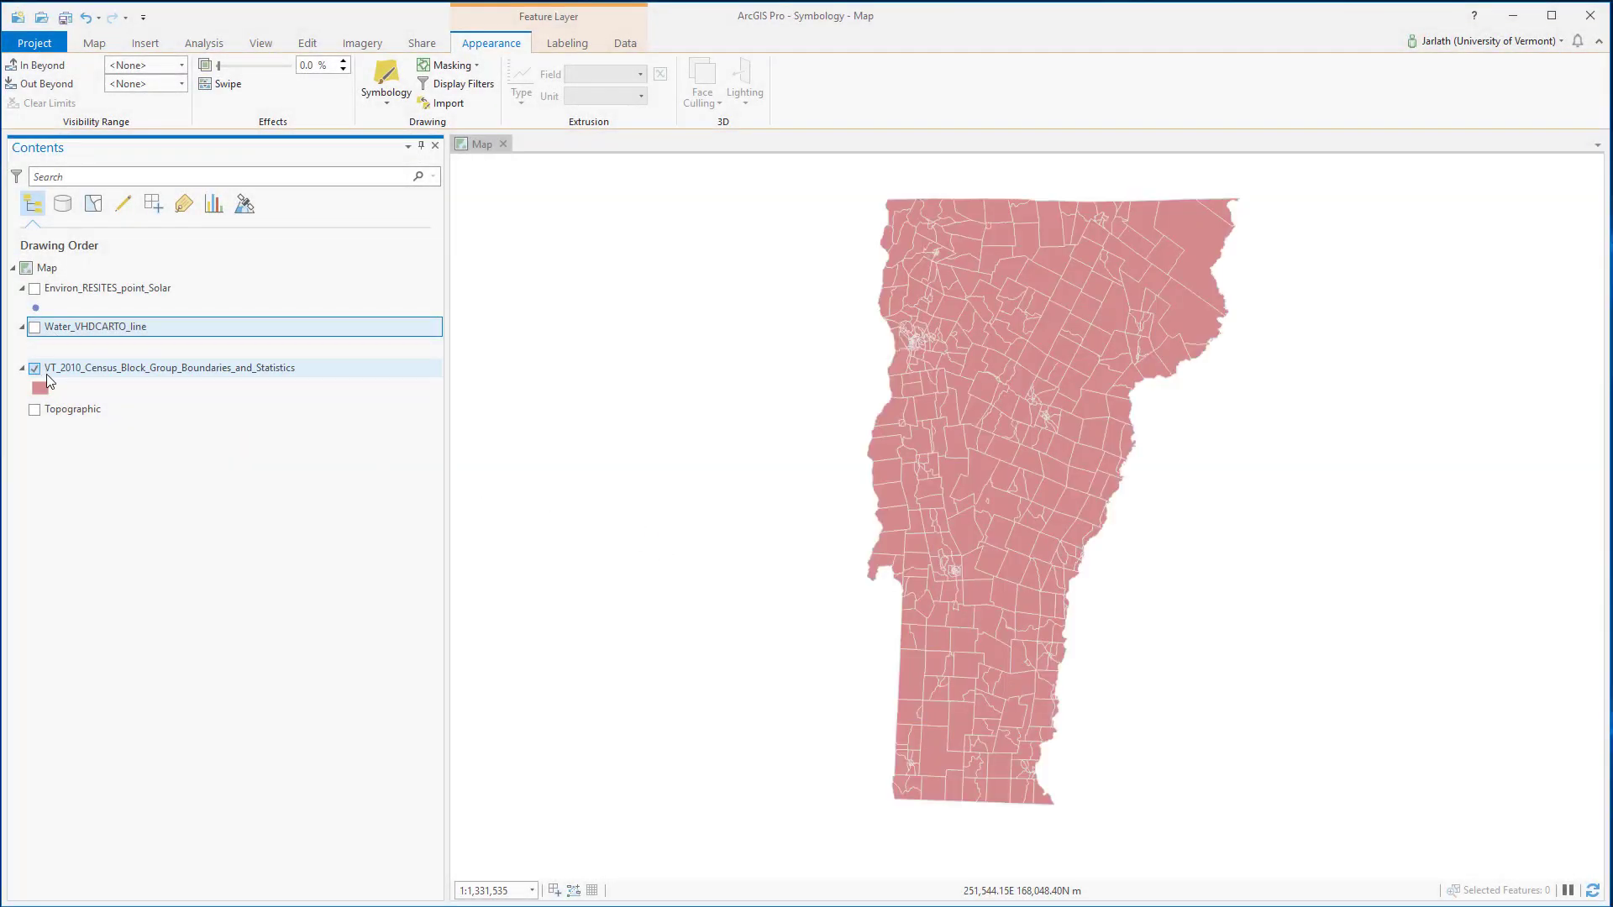
{"action": "left_click", "coordinate": [34, 326]}
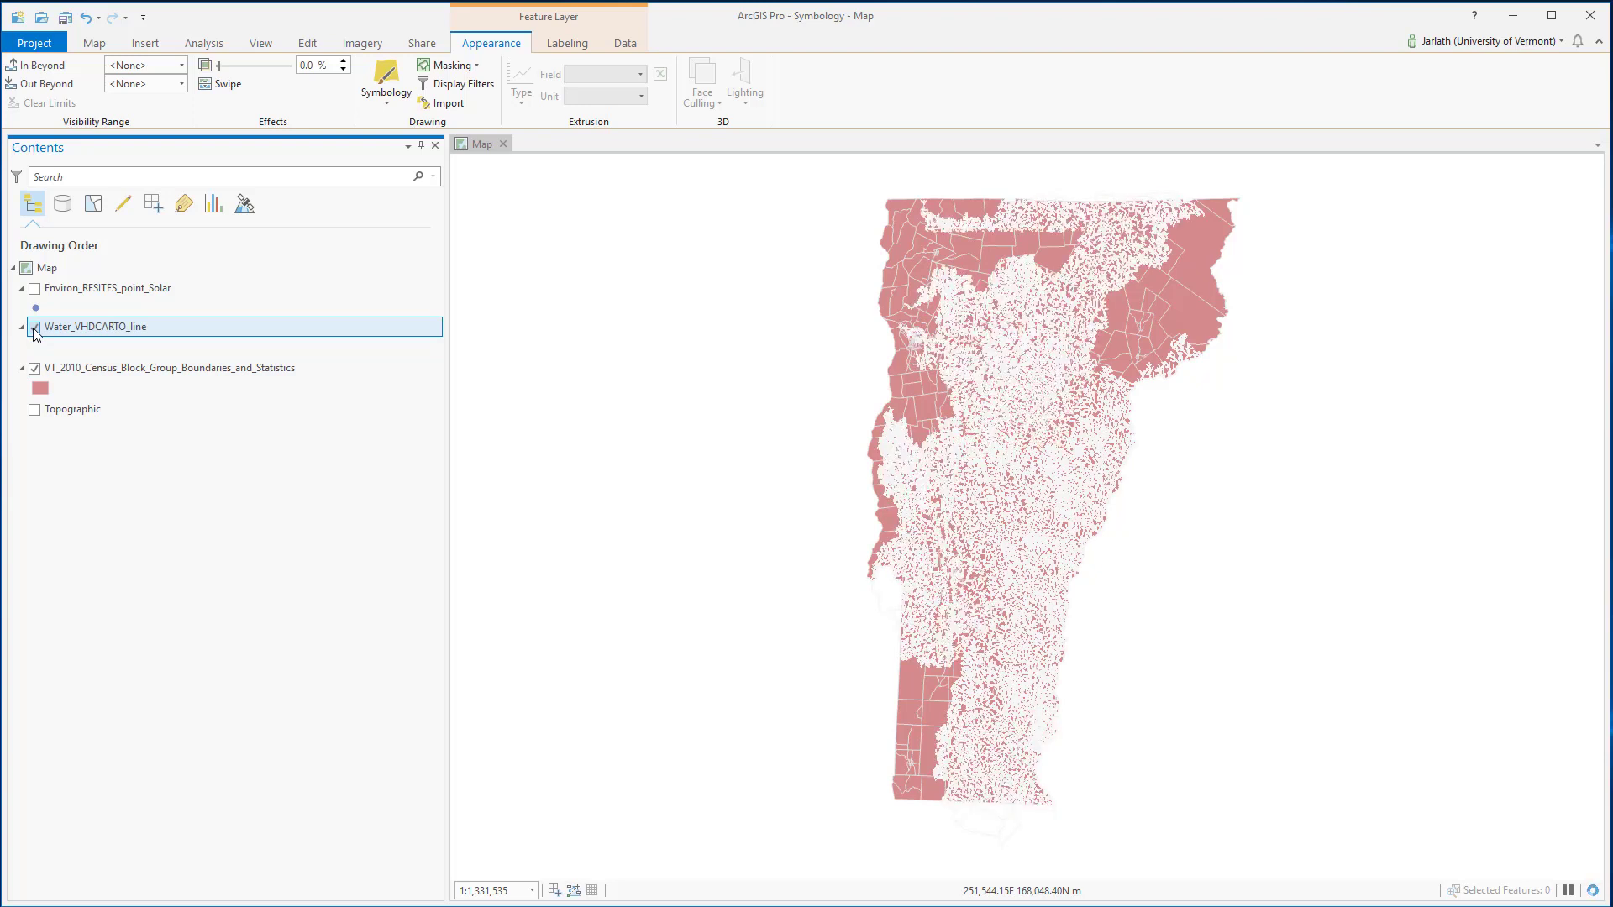
{"action": "left_click", "coordinate": [34, 289]}
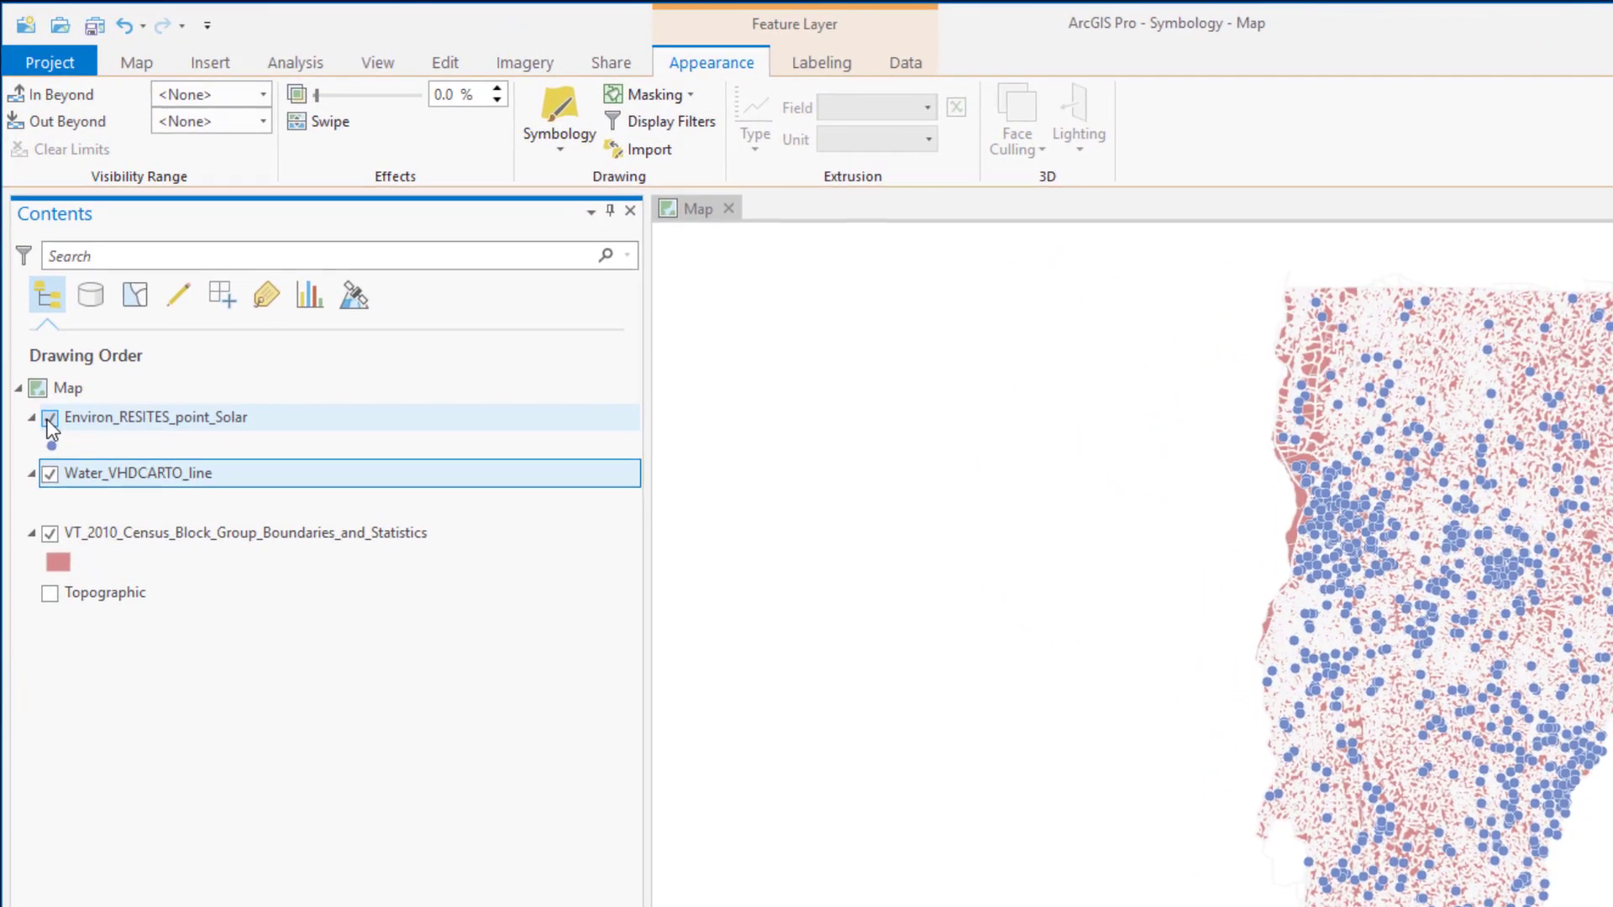
Rename the layers to Solar Sites, Hydro Lines and Census Block Groups, 2010.
{"action": "left_click", "coordinate": [103, 422]}
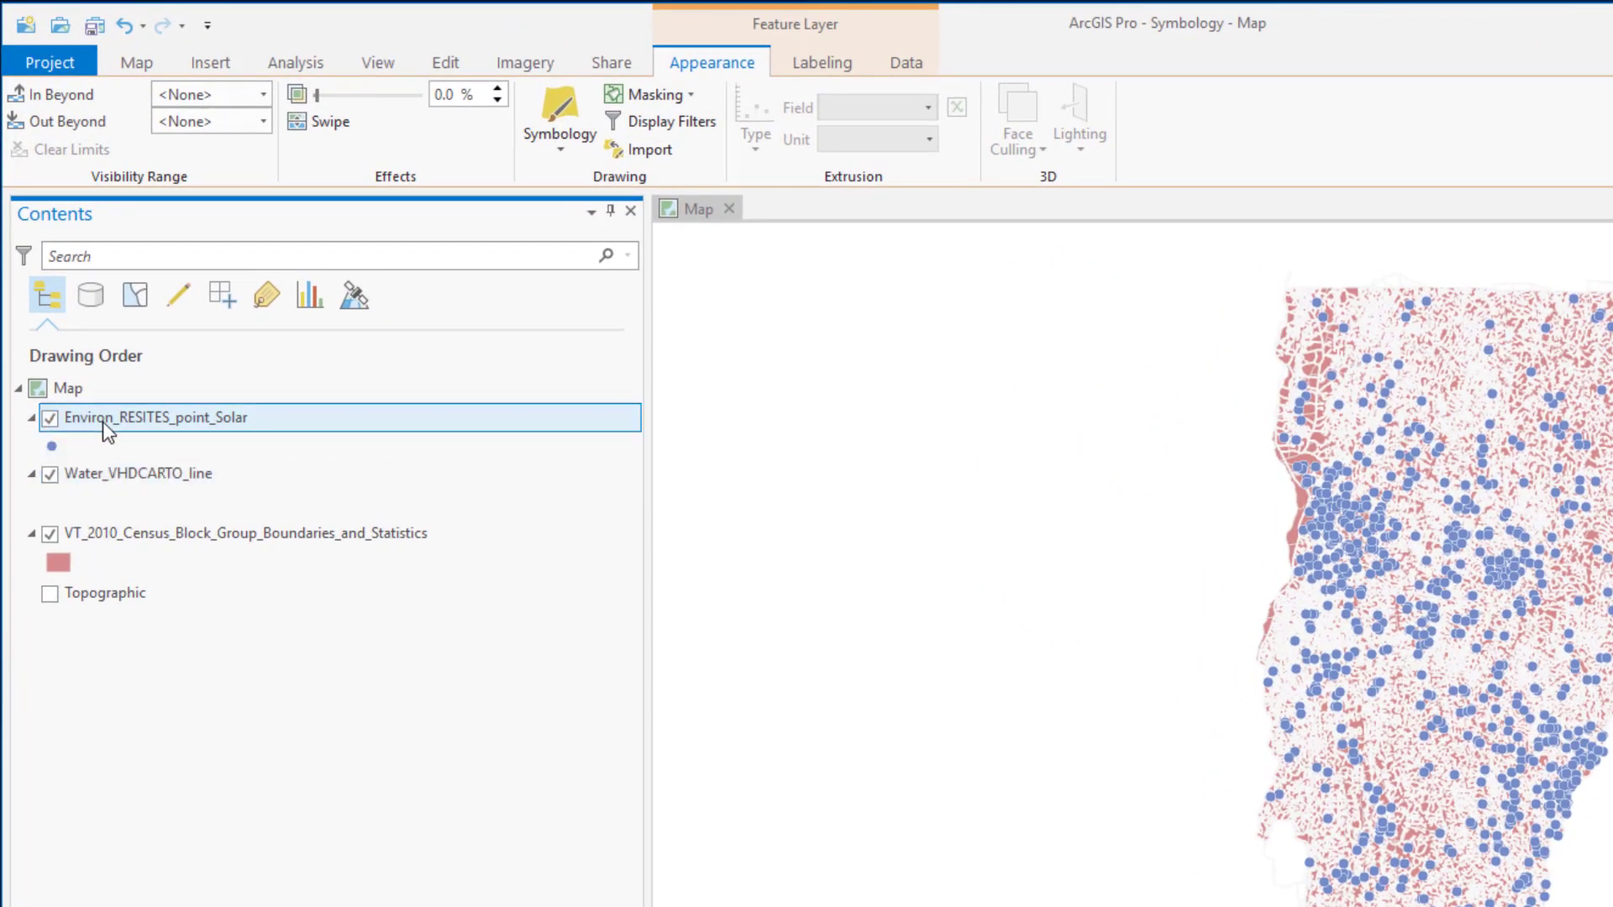
{"action": "left_click", "coordinate": [135, 422]}
{"action": "type", "text": "Solar Sites"}
{"action": "left_click", "coordinate": [118, 473]}
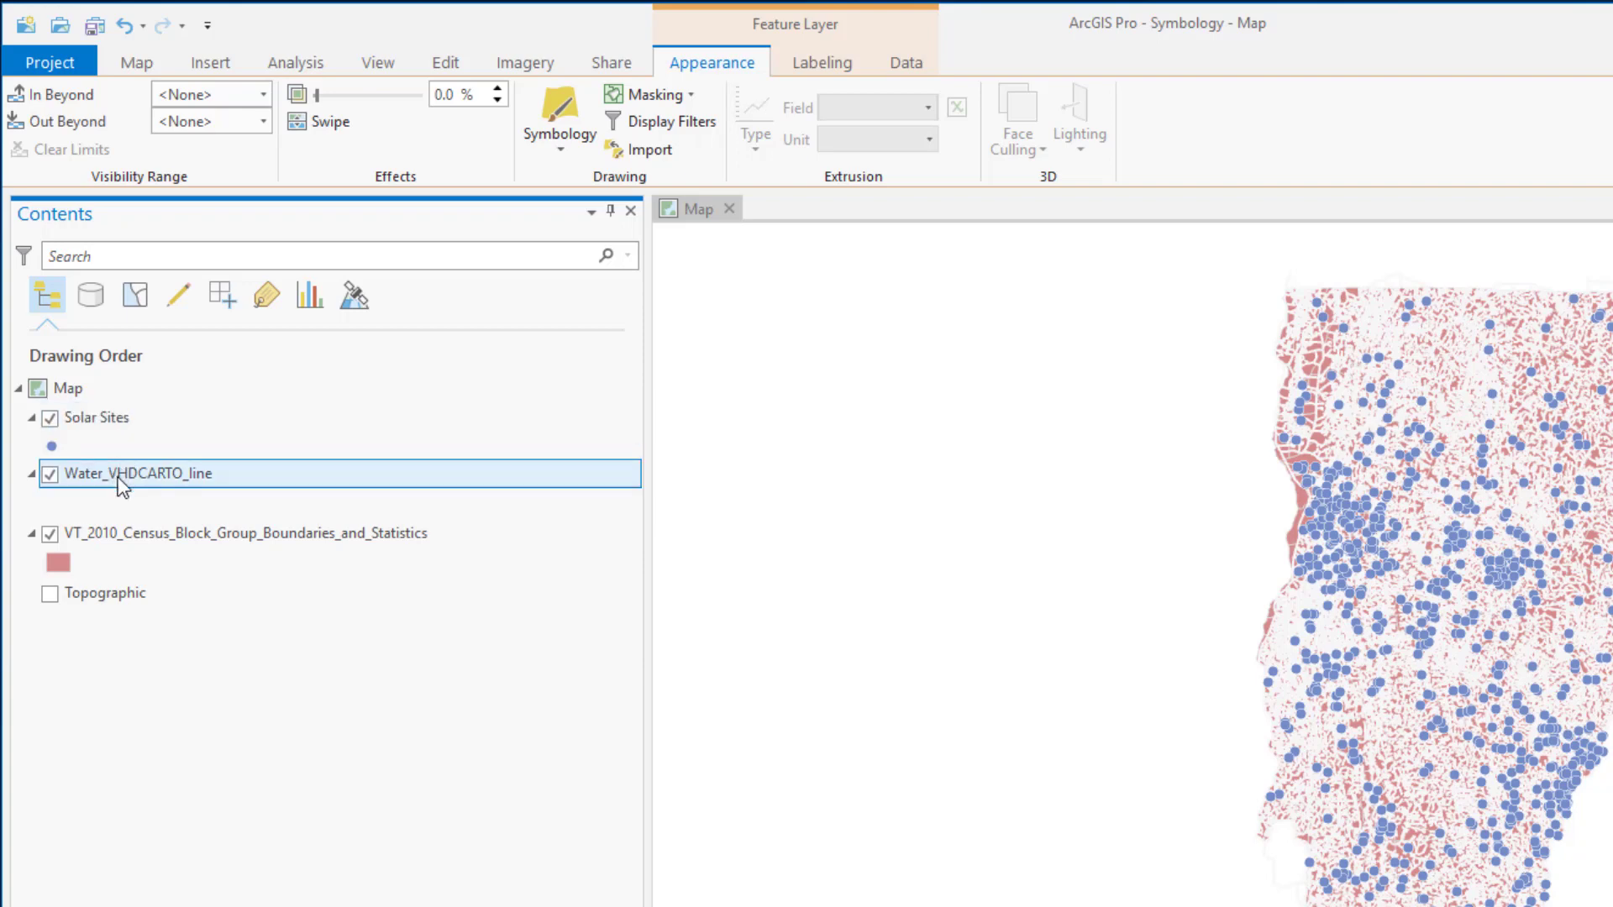
{"action": "left_click", "coordinate": [127, 476]}
{"action": "type", "text": "Hydro Lines"}
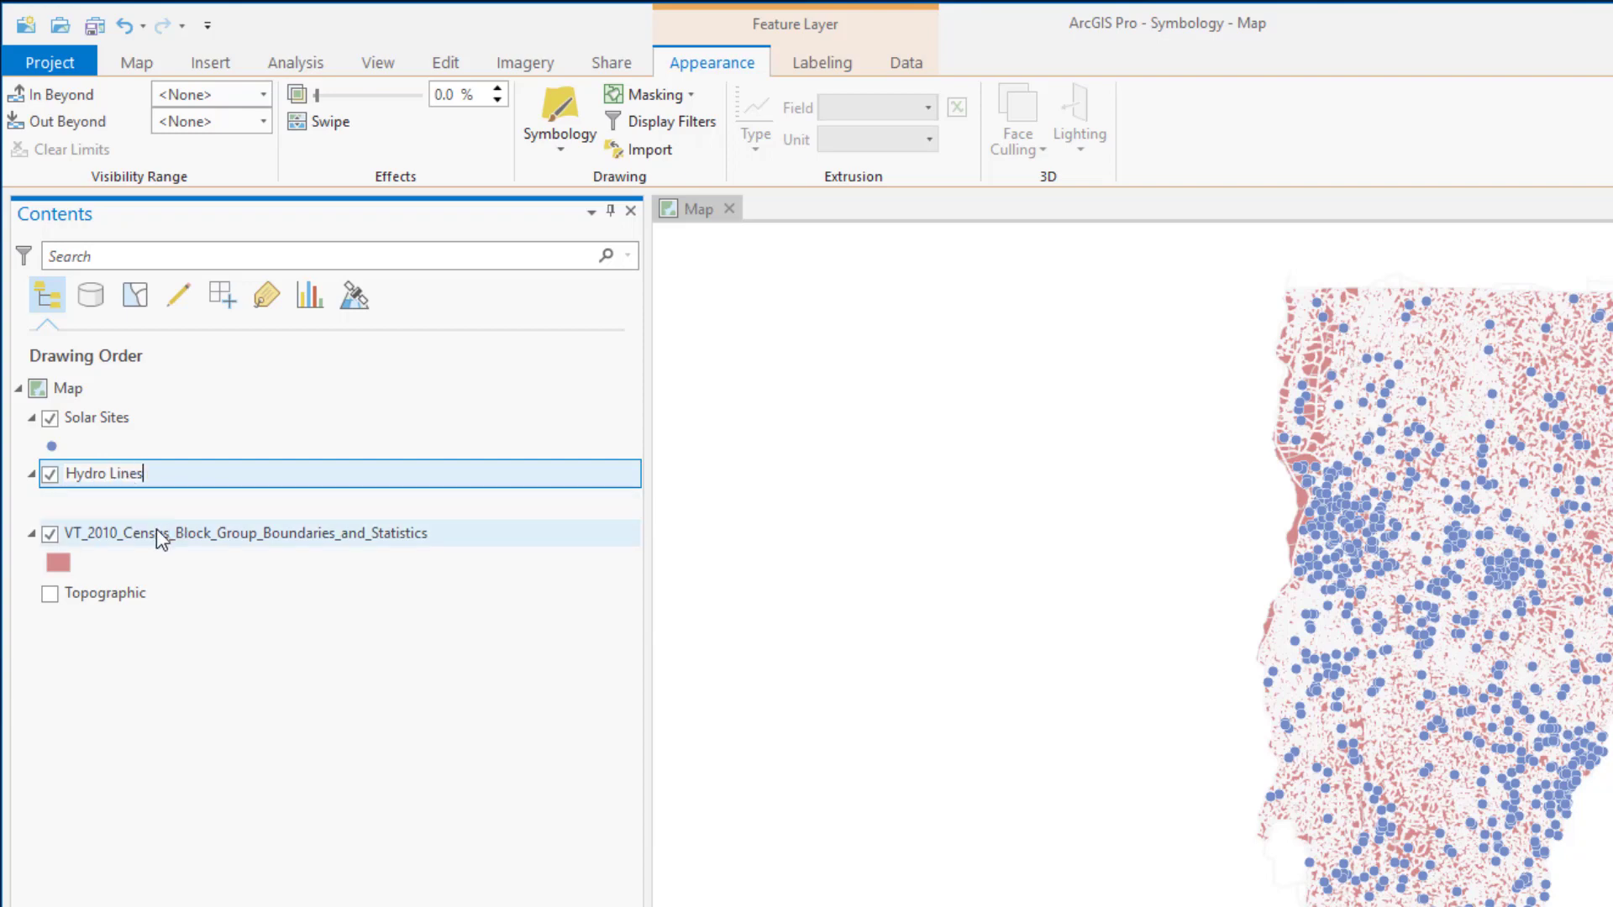
{"action": "left_click", "coordinate": [150, 532]}
{"action": "left_click", "coordinate": [152, 533]}
{"action": "type", "text": "Census Block Gr"}
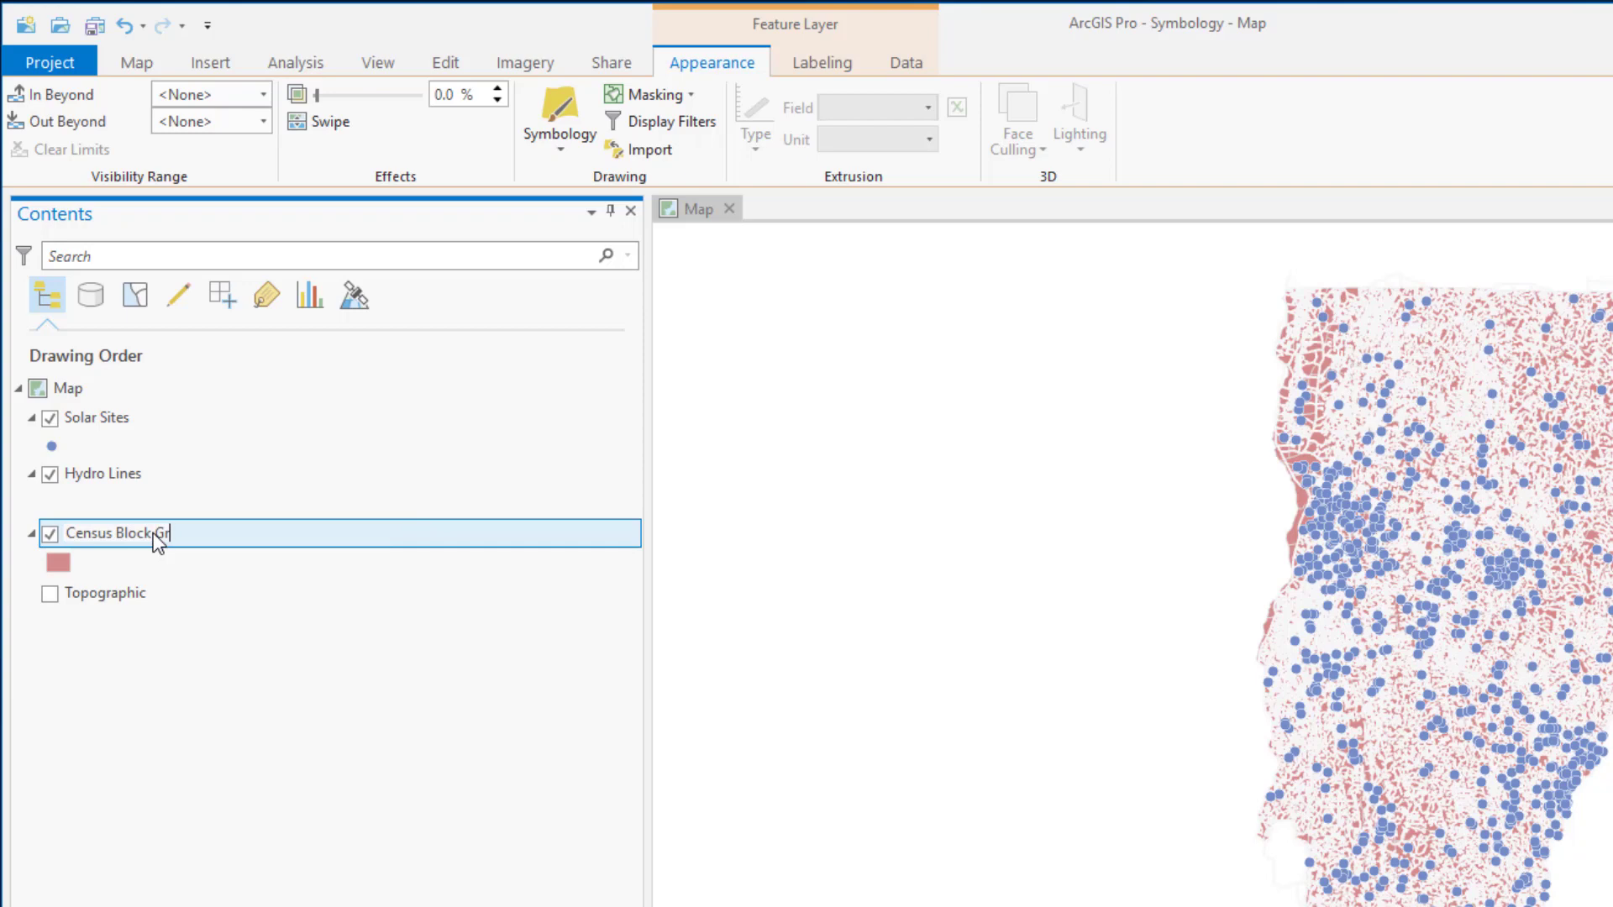
{"action": "type", "text": "oups, 2010"}
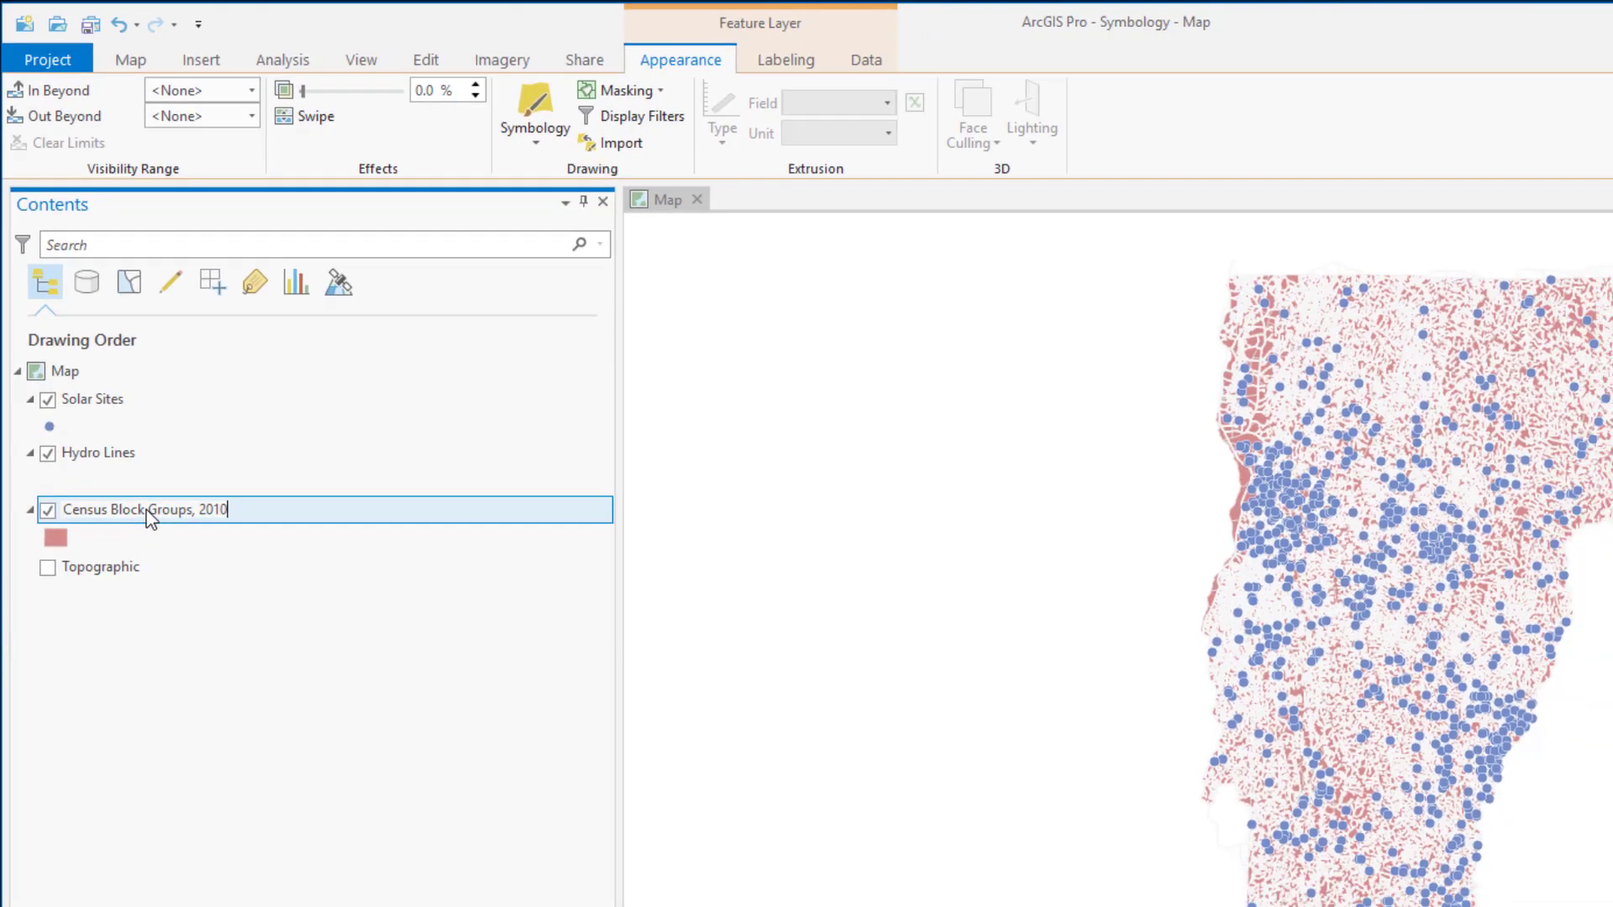
{"action": "key", "text": "Return"}
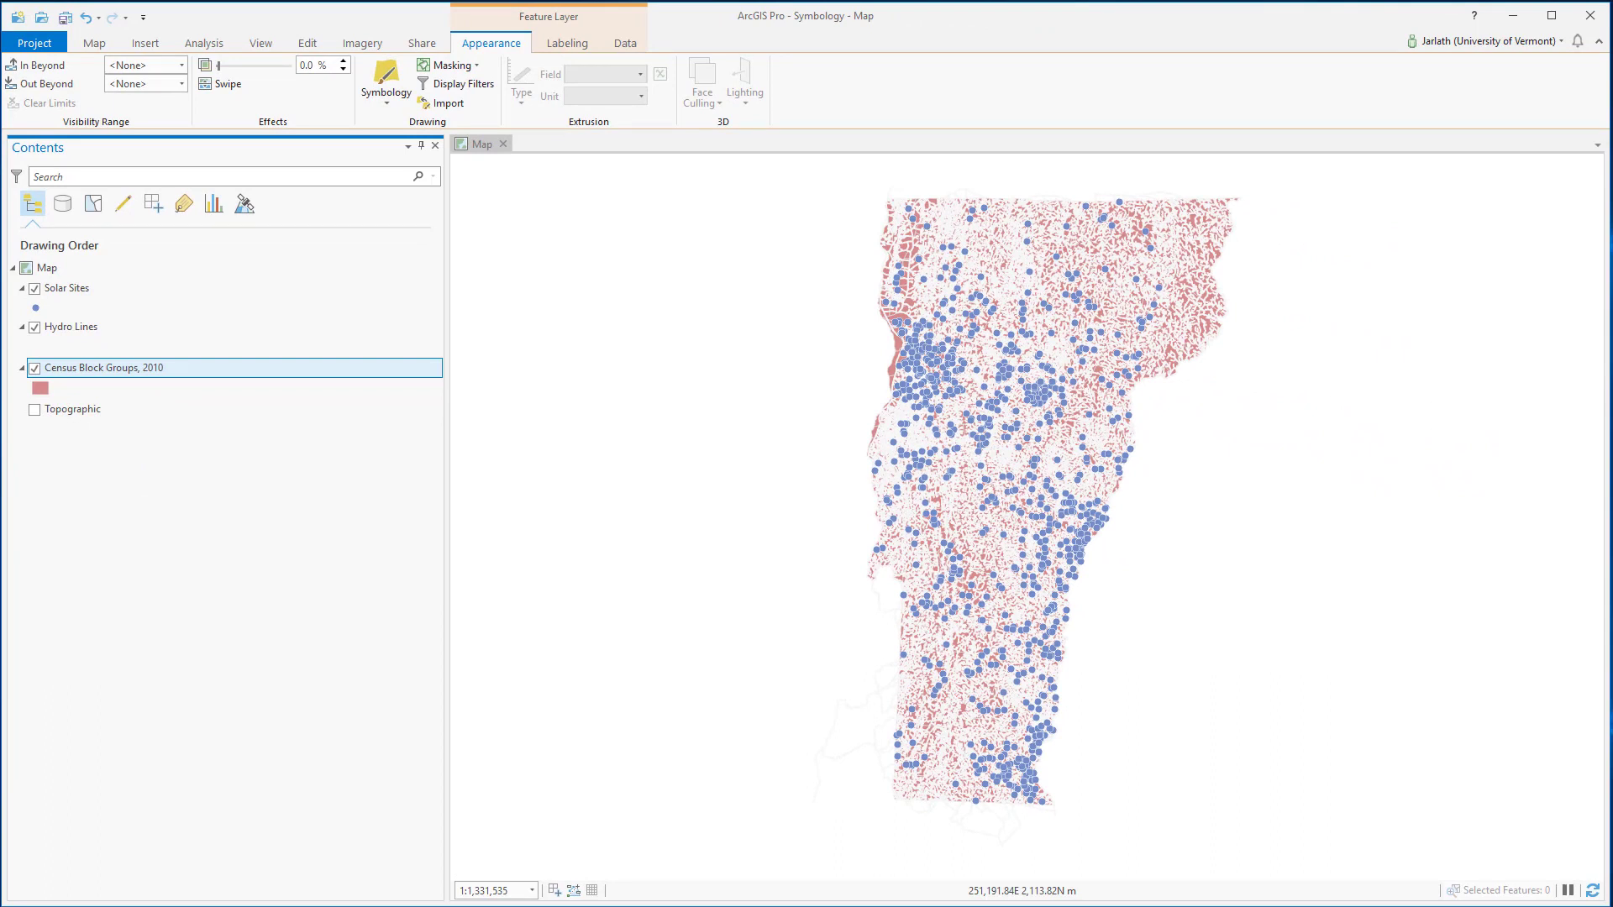
Hide Census Block Groups and Hydro Lines, and select Solar Sites.
{"action": "left_click", "coordinate": [34, 367]}
{"action": "left_click", "coordinate": [34, 327]}
{"action": "left_click", "coordinate": [61, 290]}
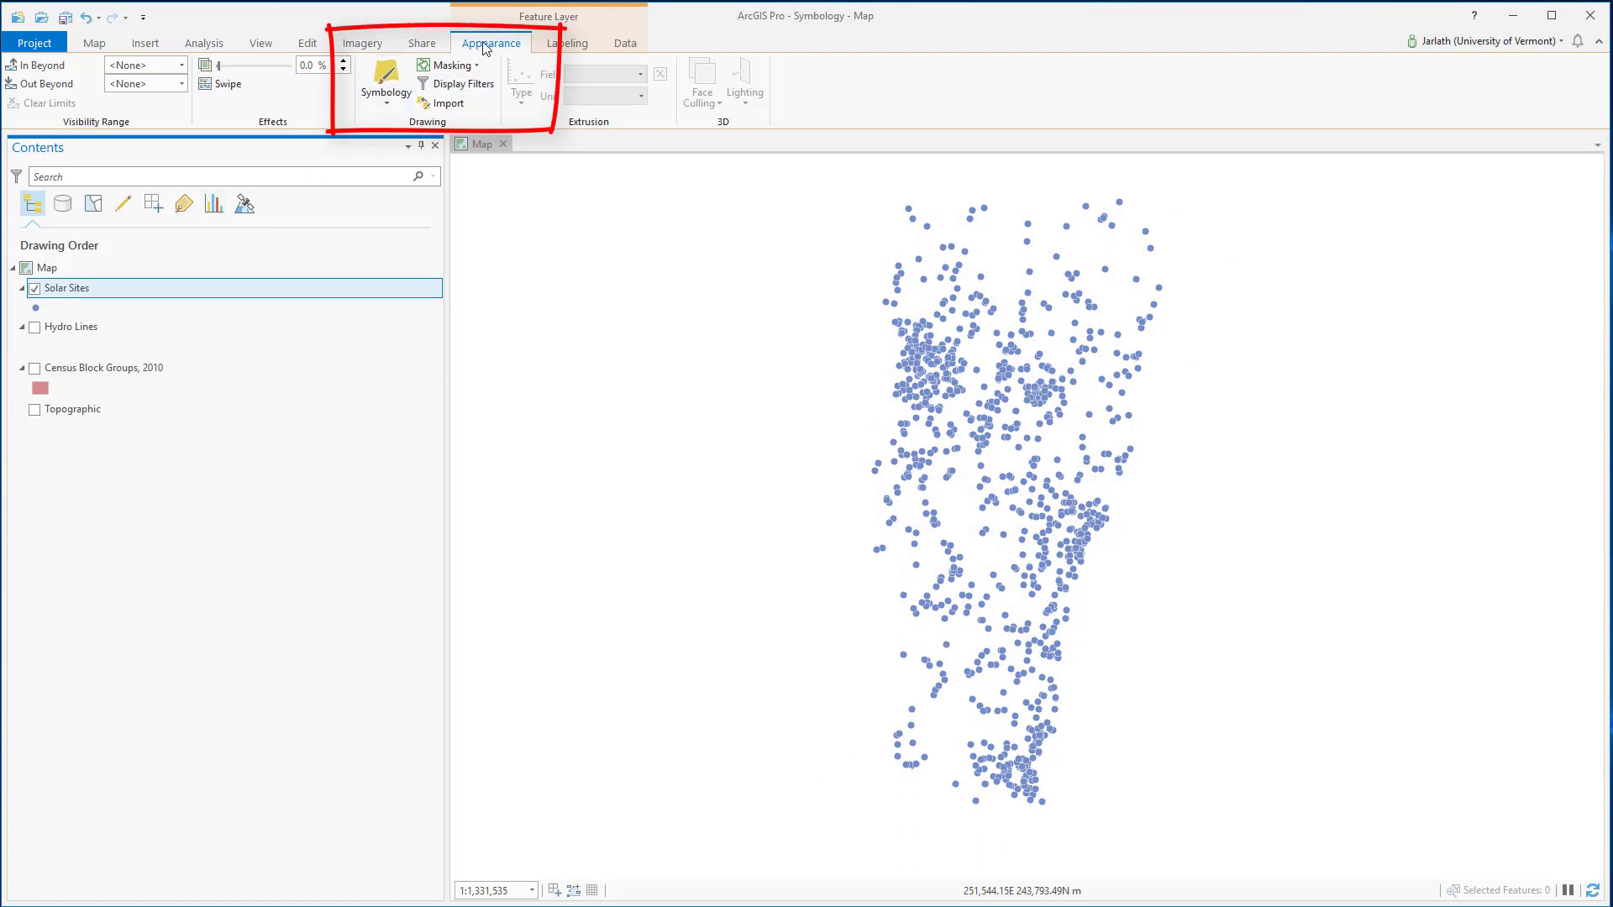
Make the Solar Sites point symbol green at 9 pt.
{"action": "left_click", "coordinate": [382, 82]}
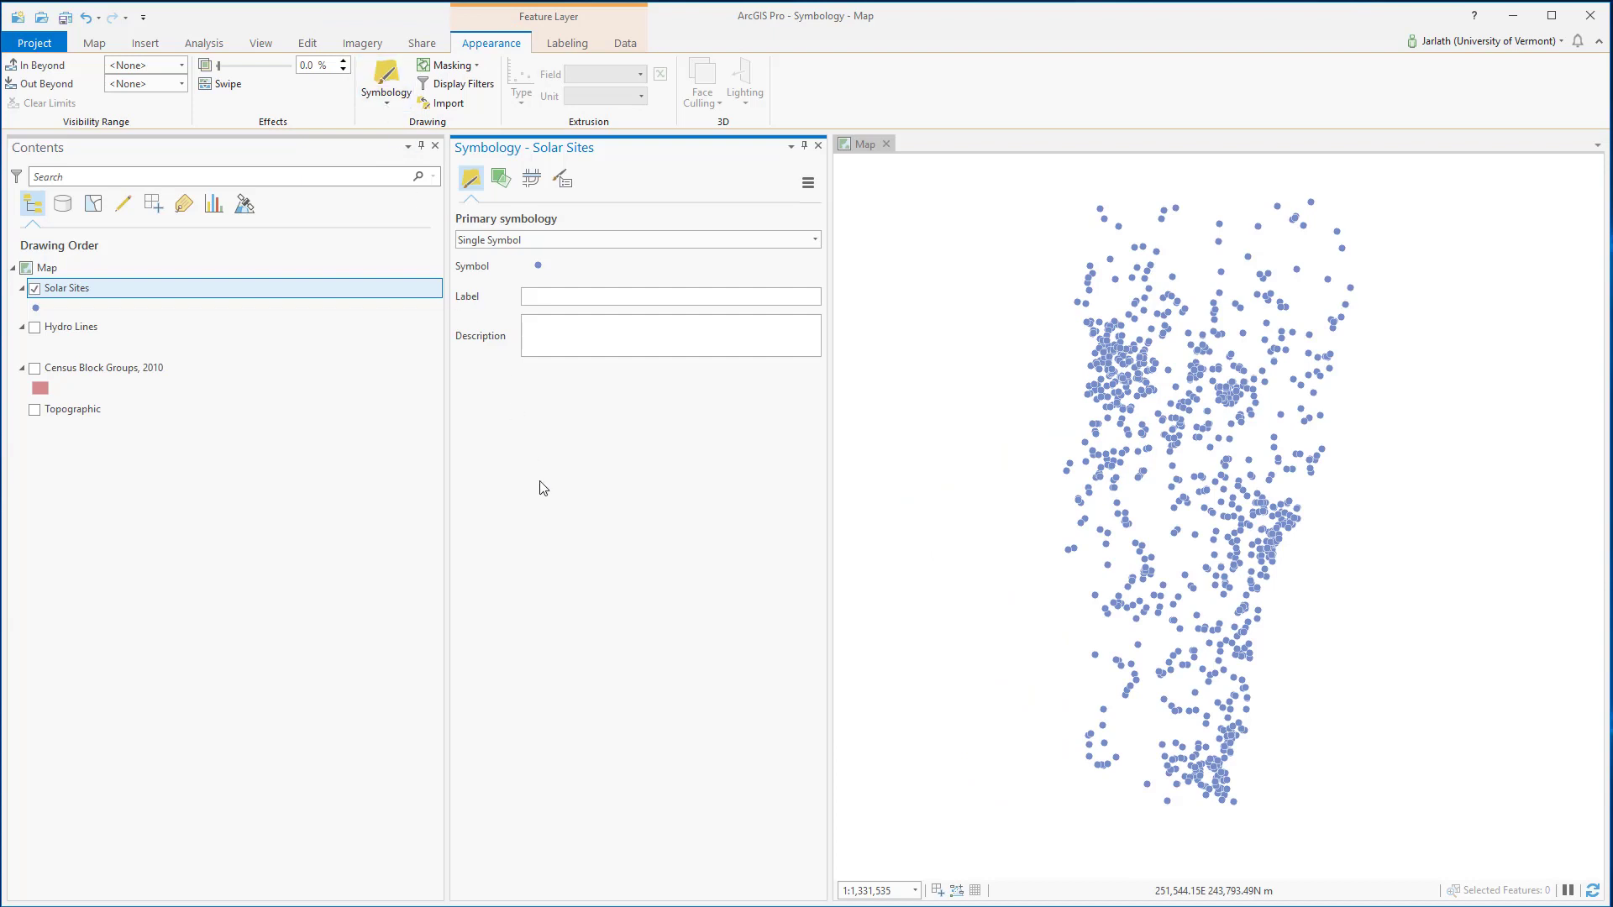
{"action": "left_click", "coordinate": [538, 266]}
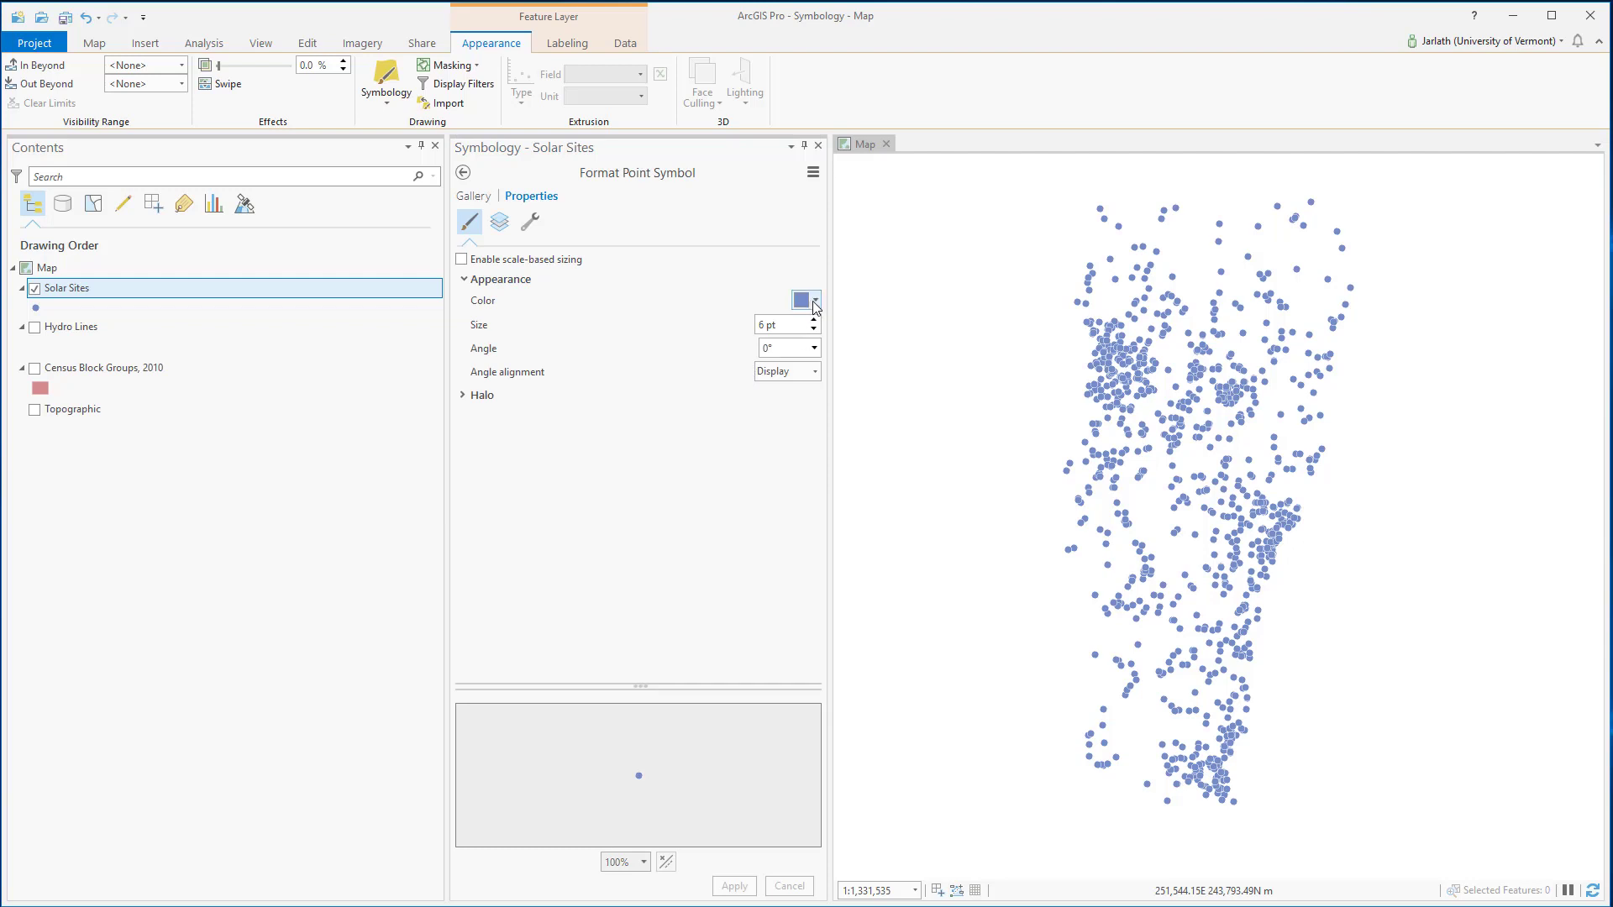
{"action": "left_click", "coordinate": [811, 304]}
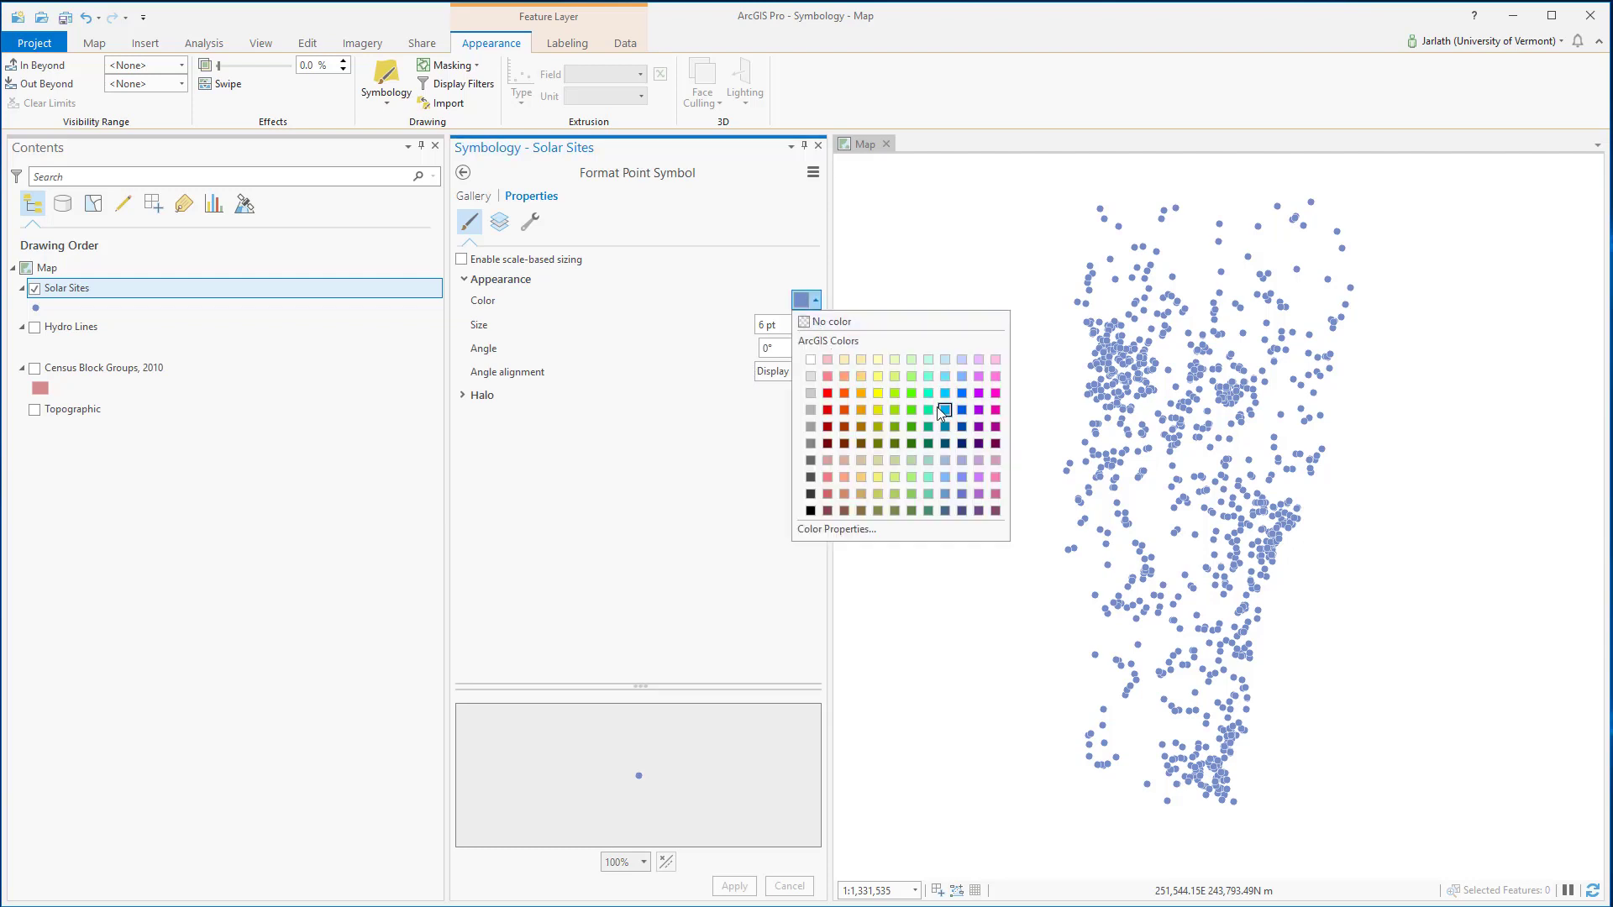
{"action": "left_click", "coordinate": [913, 412]}
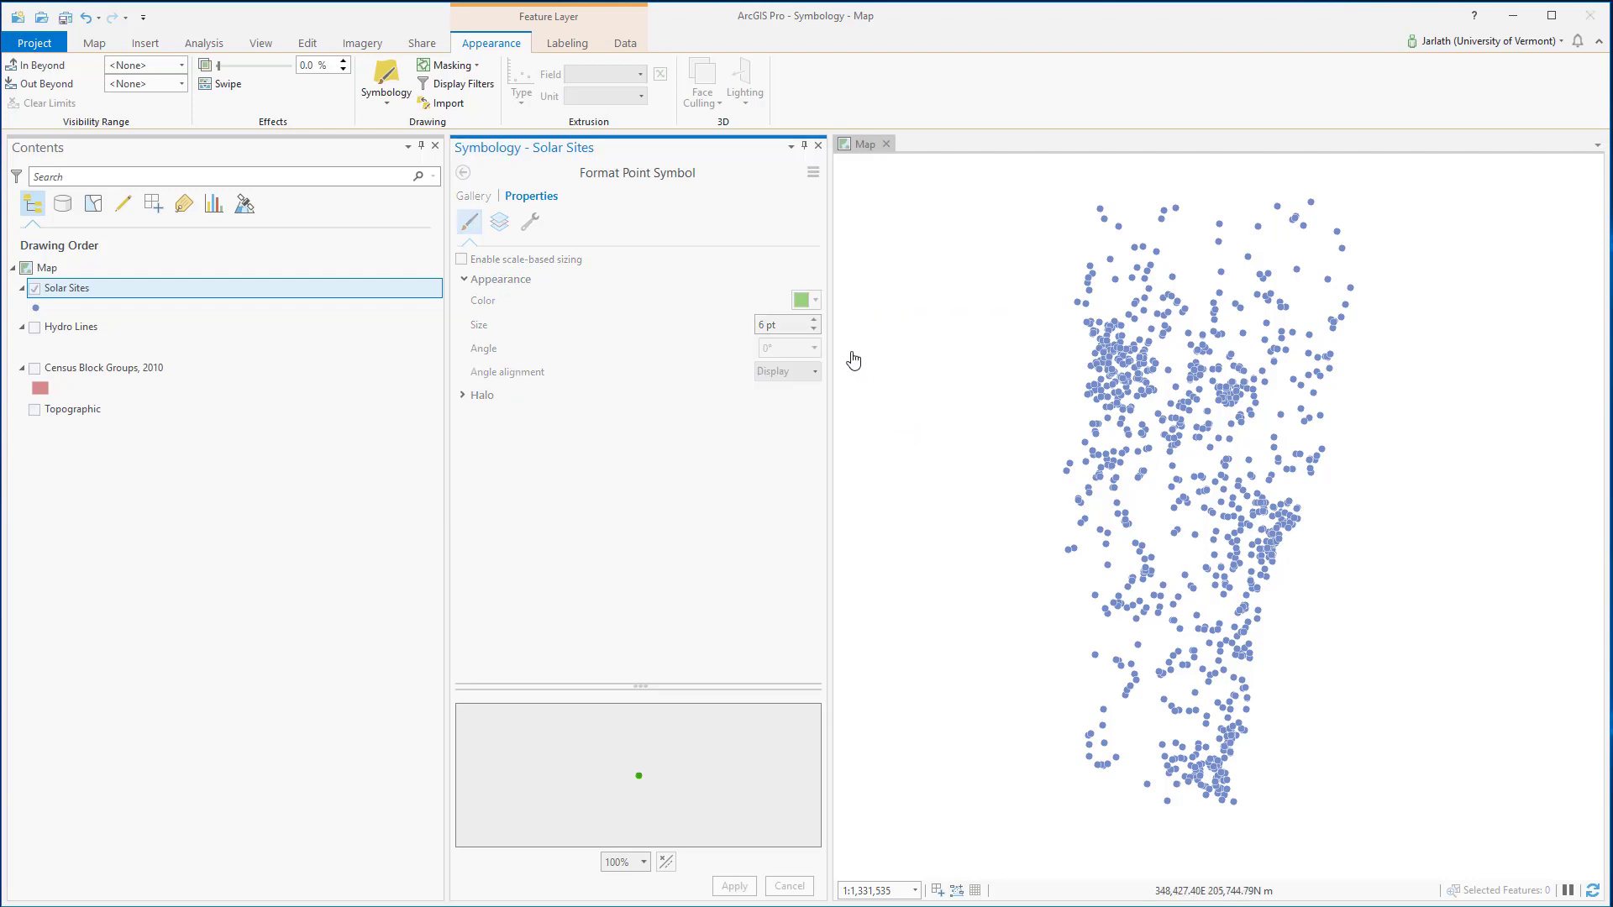
{"action": "left_click", "coordinate": [815, 320]}
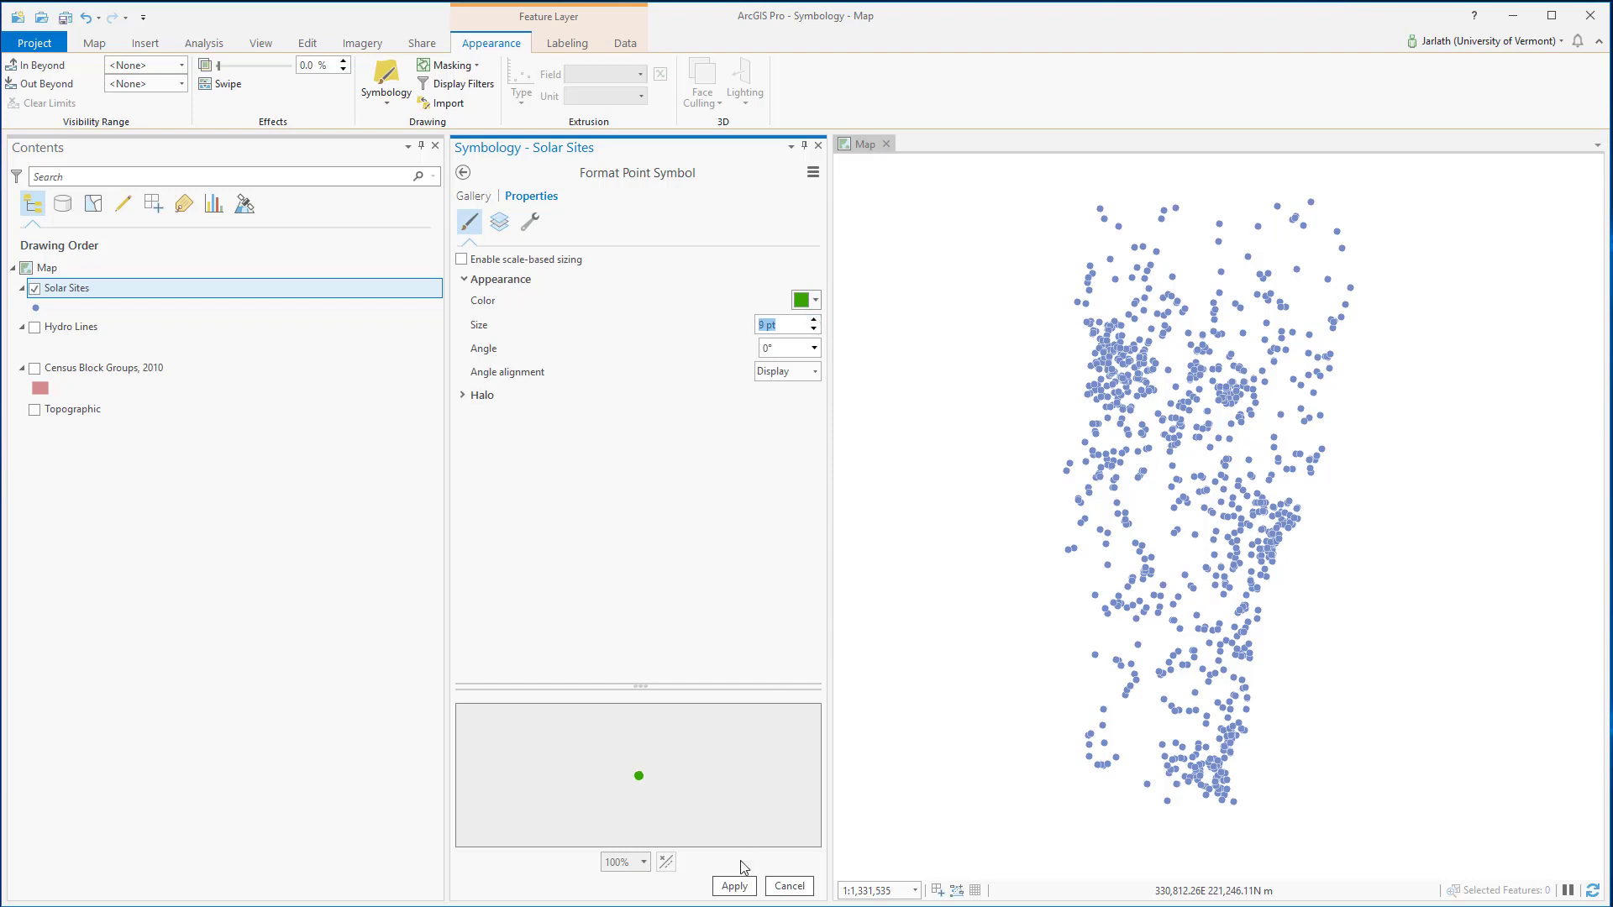
{"action": "left_click", "coordinate": [733, 886]}
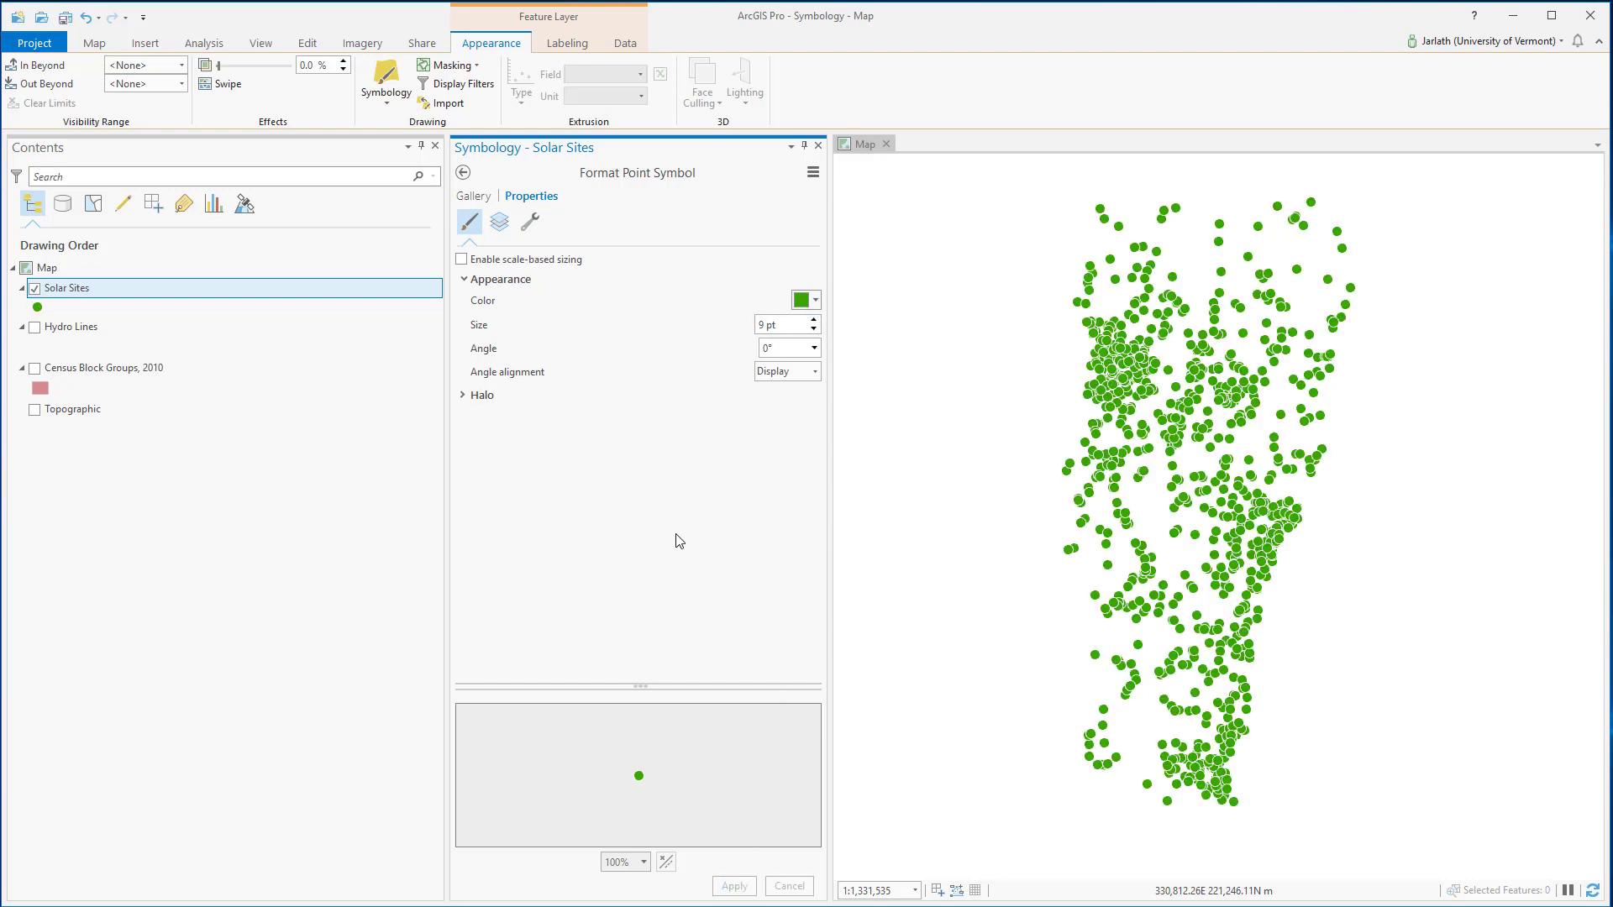
Switch the Solar Sites points to the gallery's red Square 3 (40%) symbol.
{"action": "left_click", "coordinate": [475, 197]}
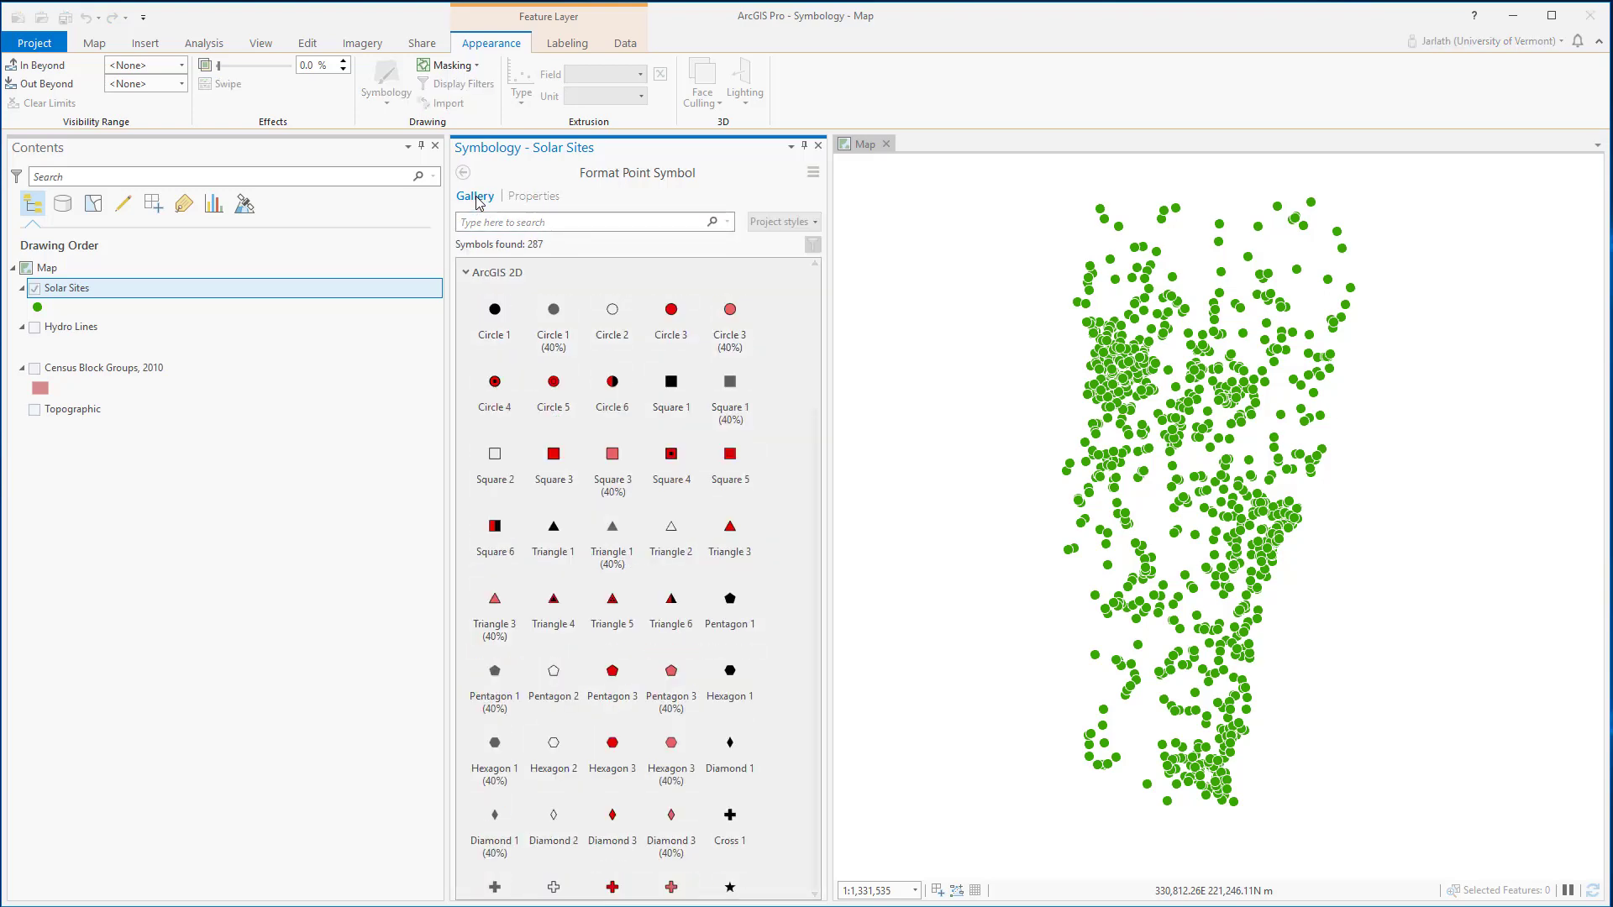
{"action": "left_click", "coordinate": [613, 459]}
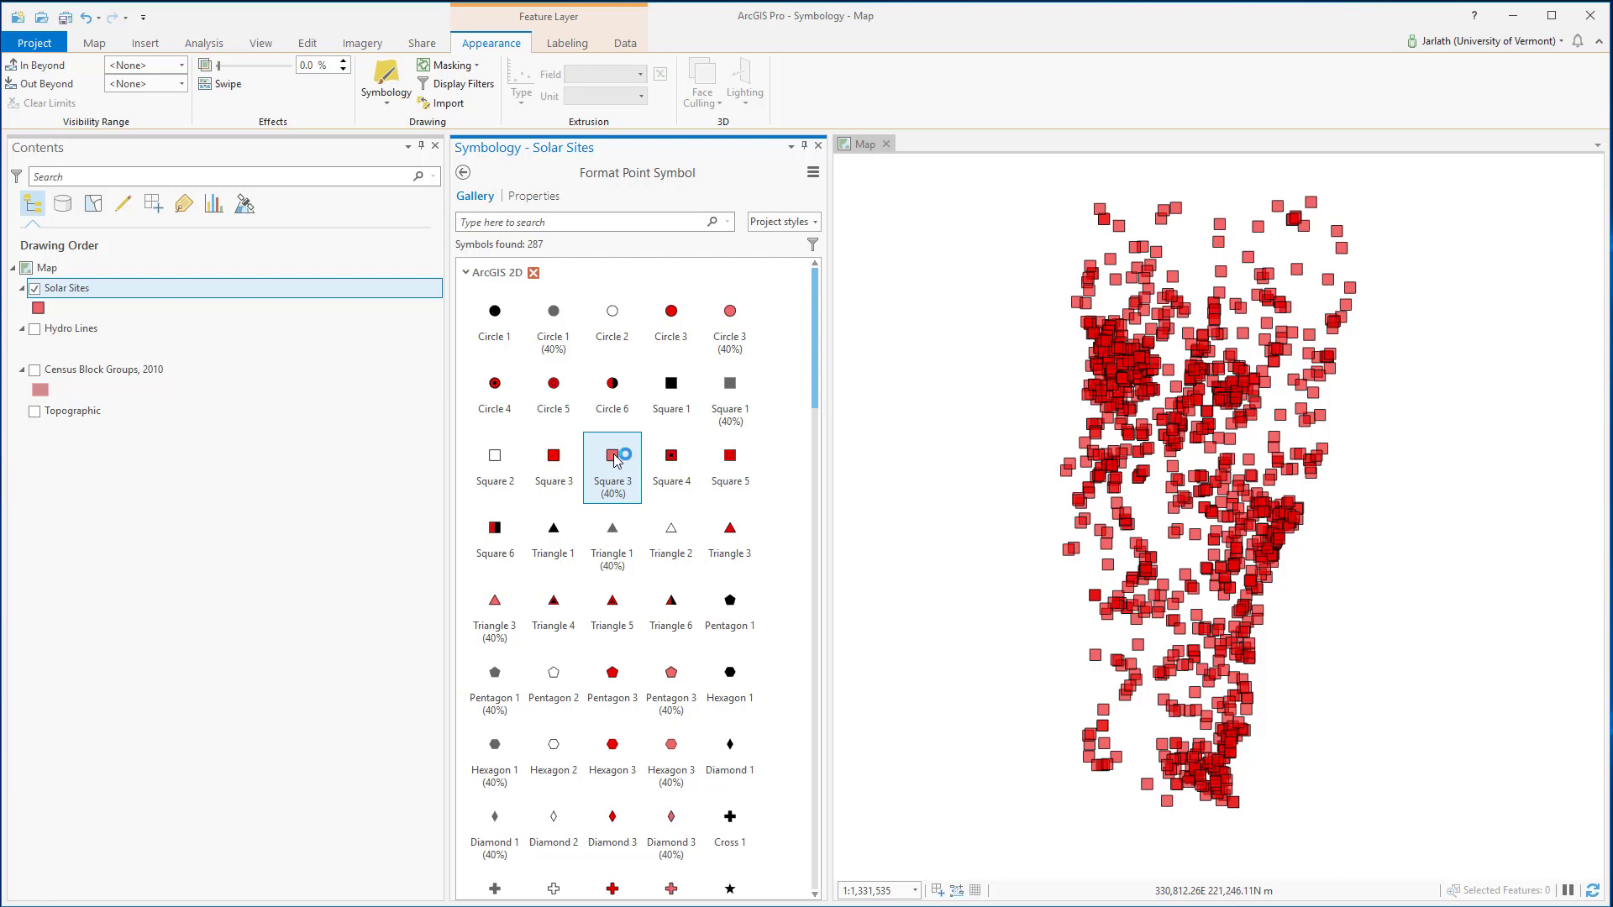
{"action": "left_click", "coordinate": [462, 173]}
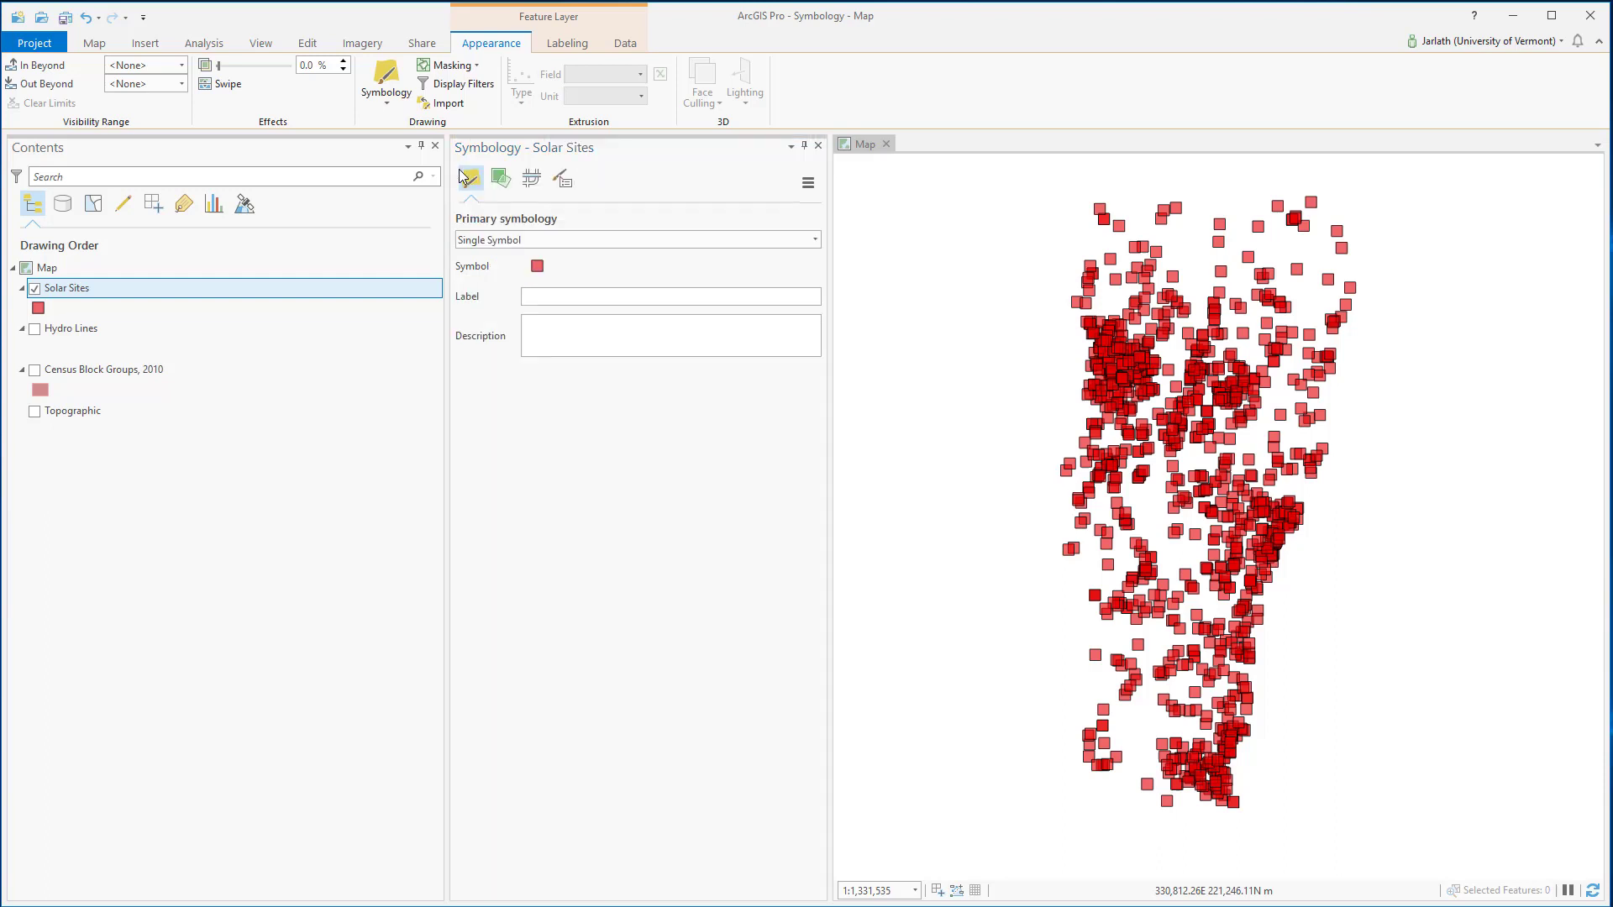
Set Solar Sites symbology to Unique Values on the Icon field.
{"action": "left_click", "coordinate": [813, 241]}
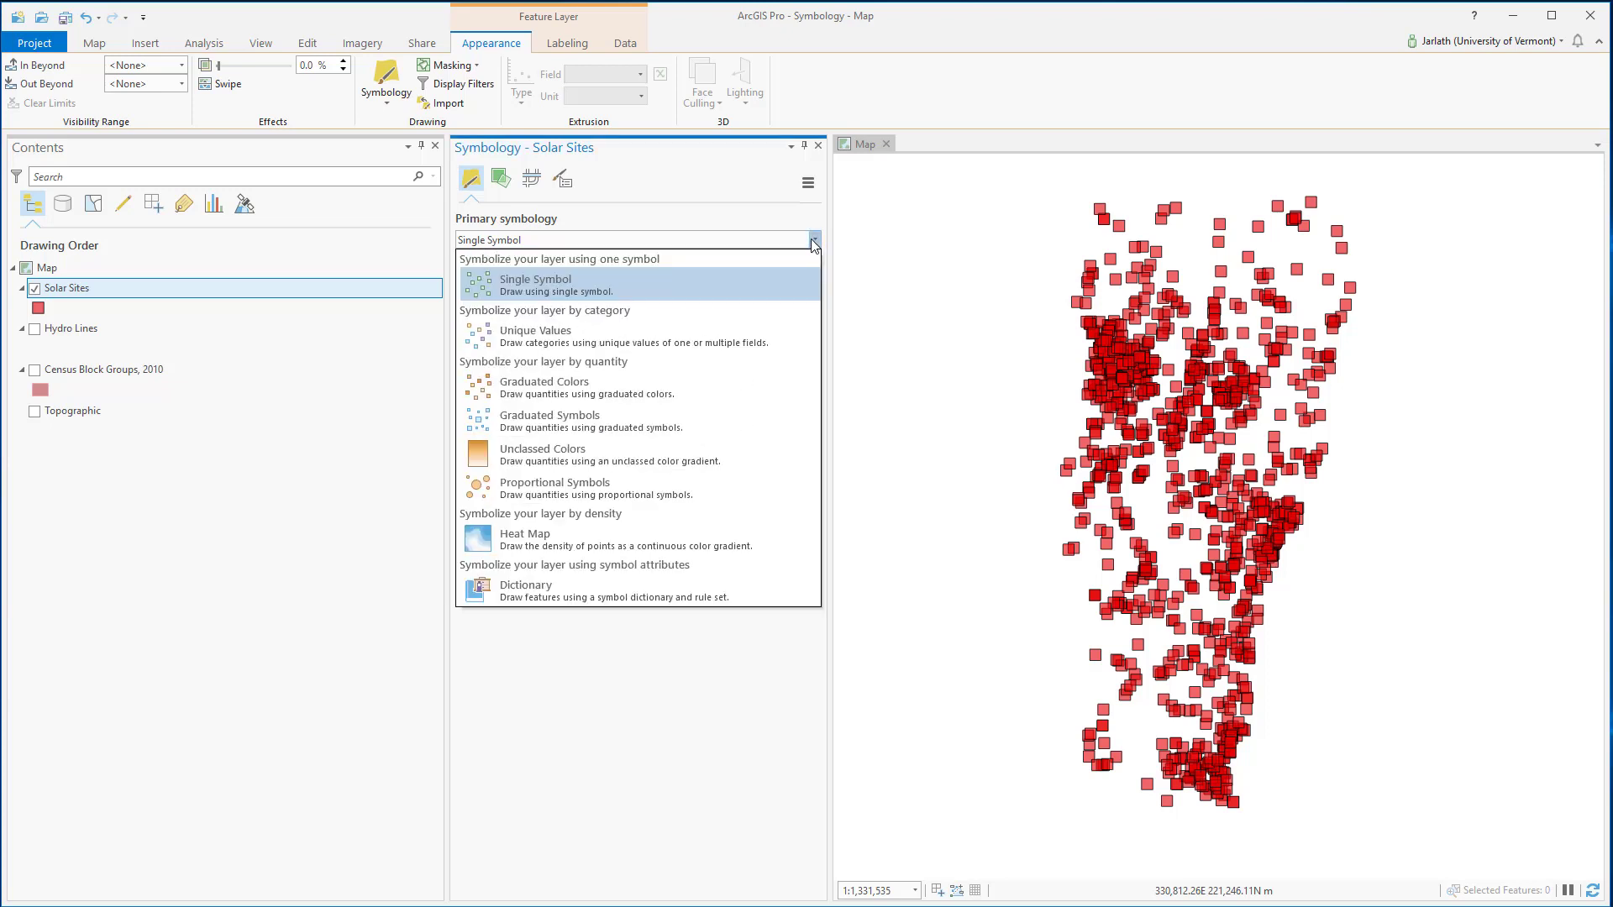
{"action": "left_click", "coordinate": [653, 336]}
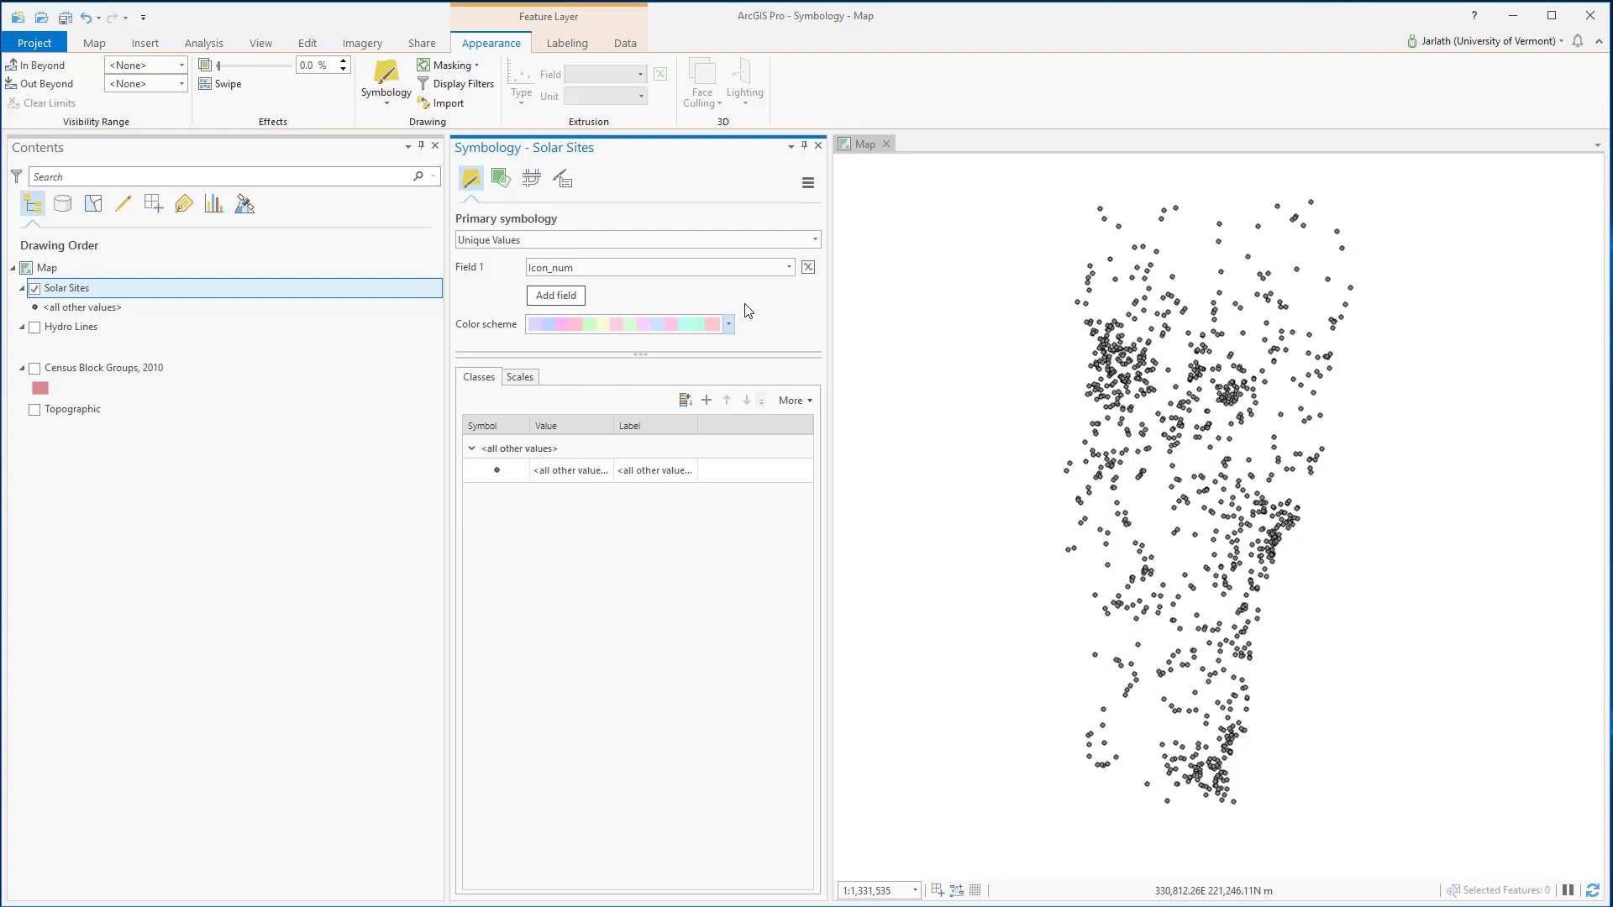
{"action": "left_click", "coordinate": [788, 268]}
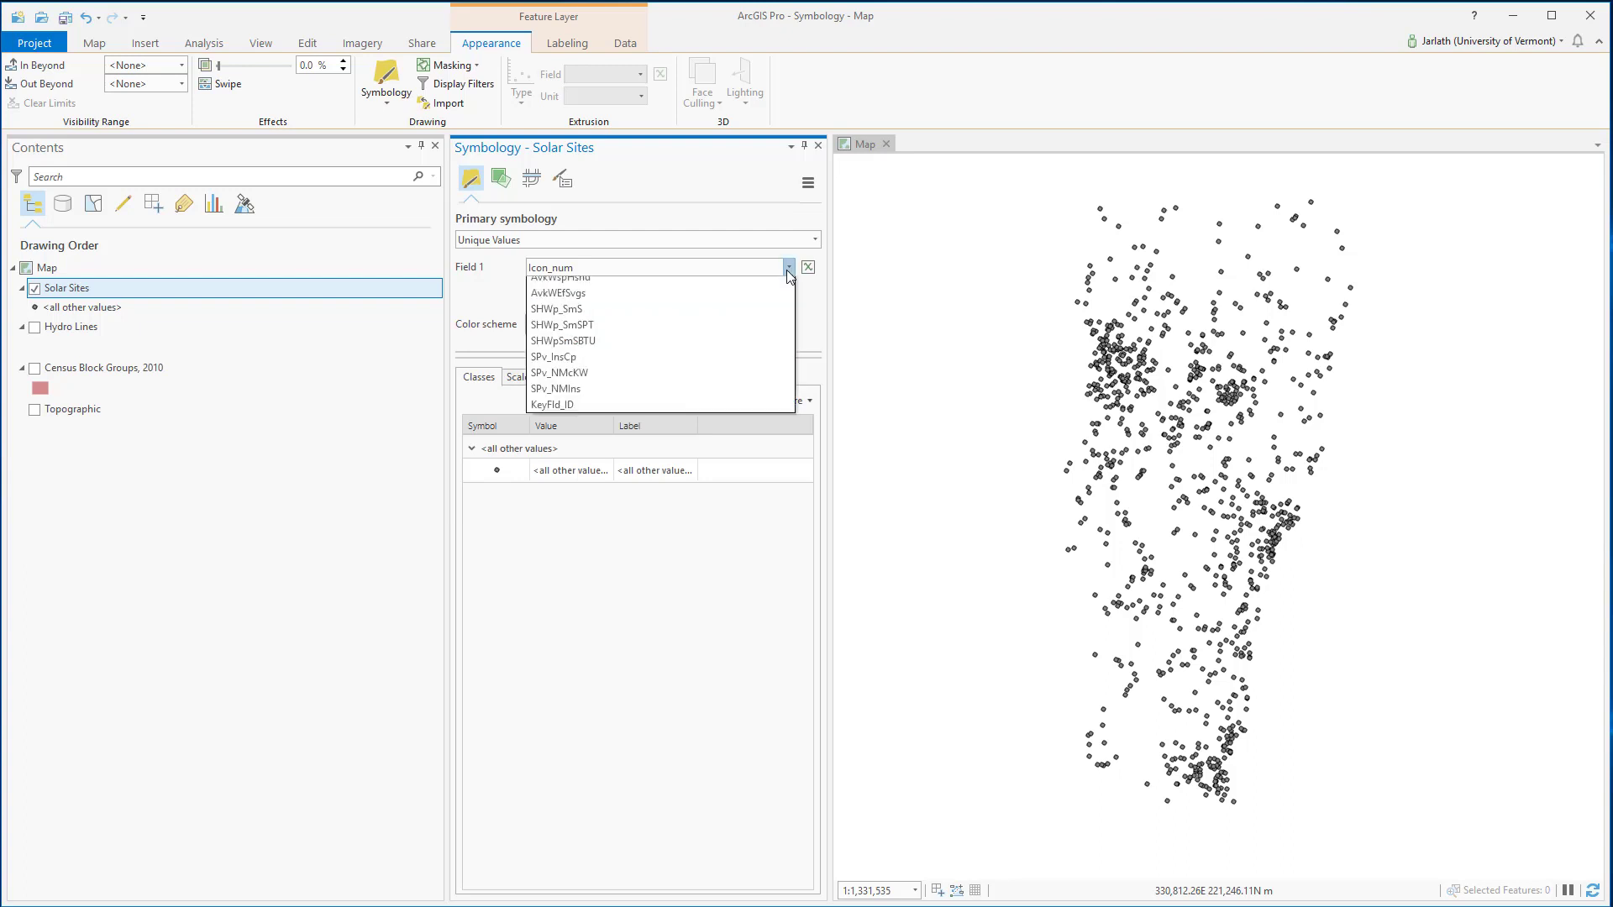
{"action": "left_click", "coordinate": [710, 304]}
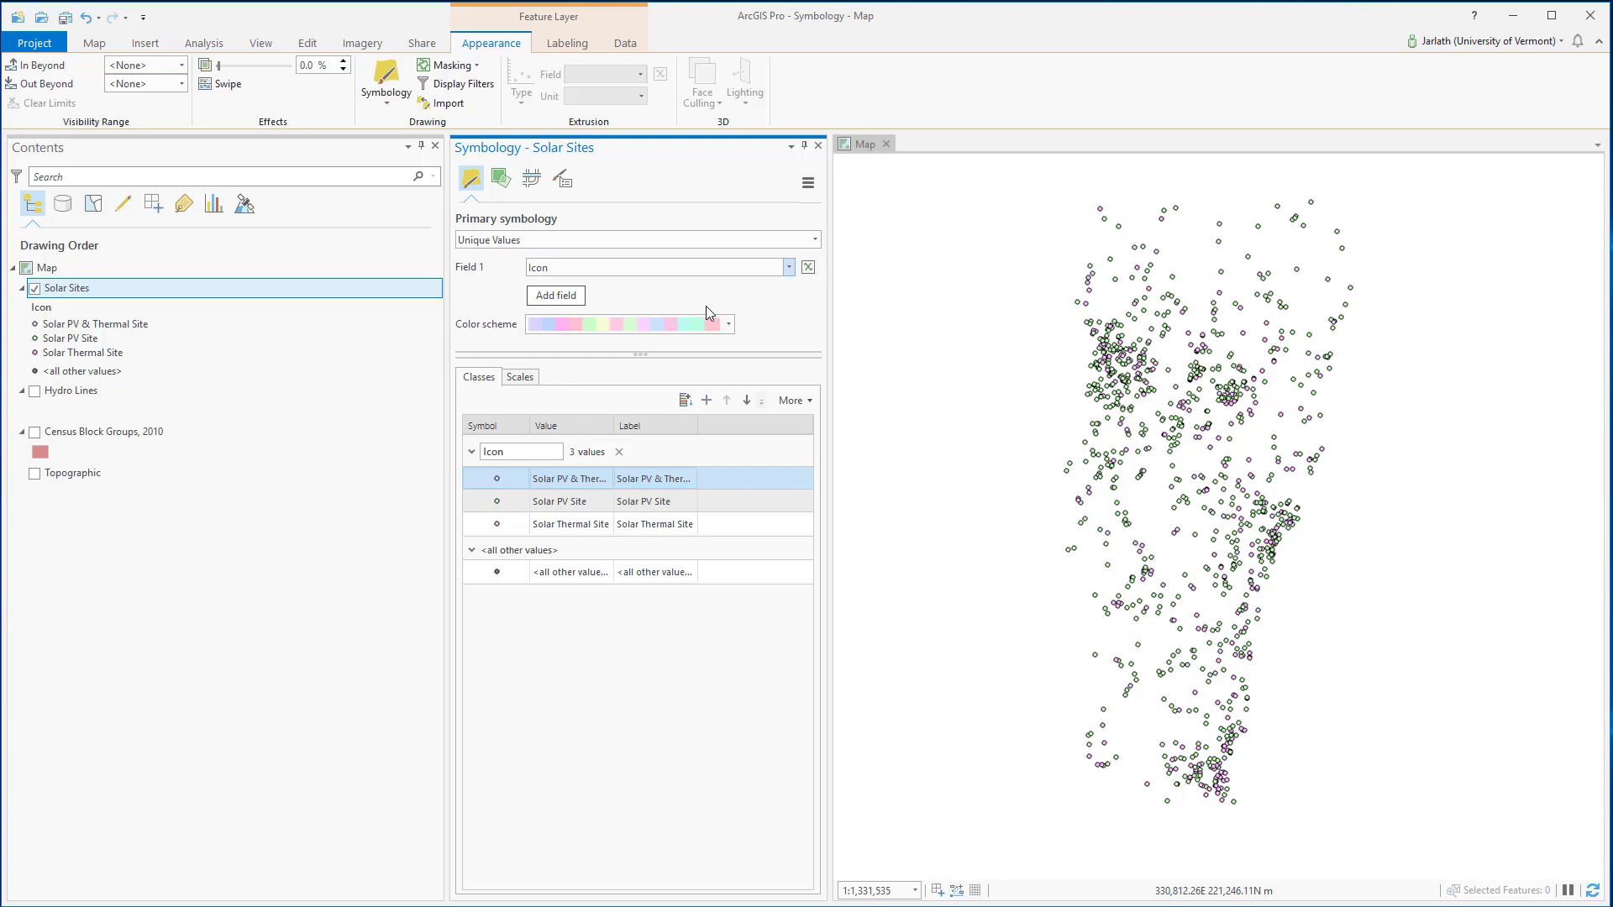
Hide and then restore the all other values class.
{"action": "left_click", "coordinate": [808, 407]}
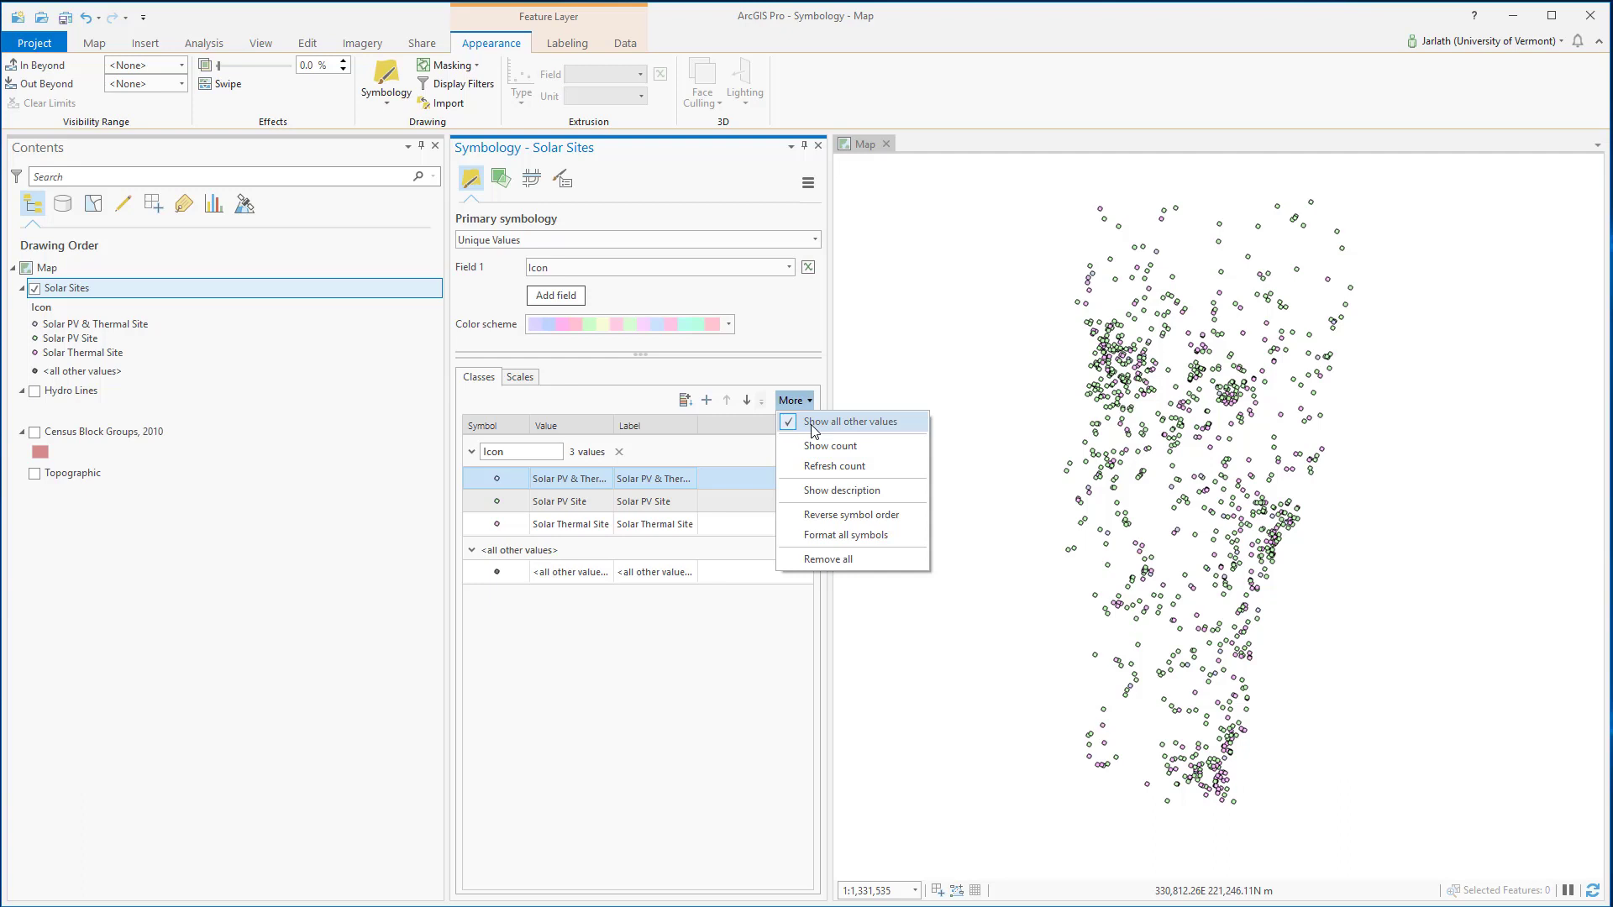
{"action": "left_click", "coordinate": [811, 422]}
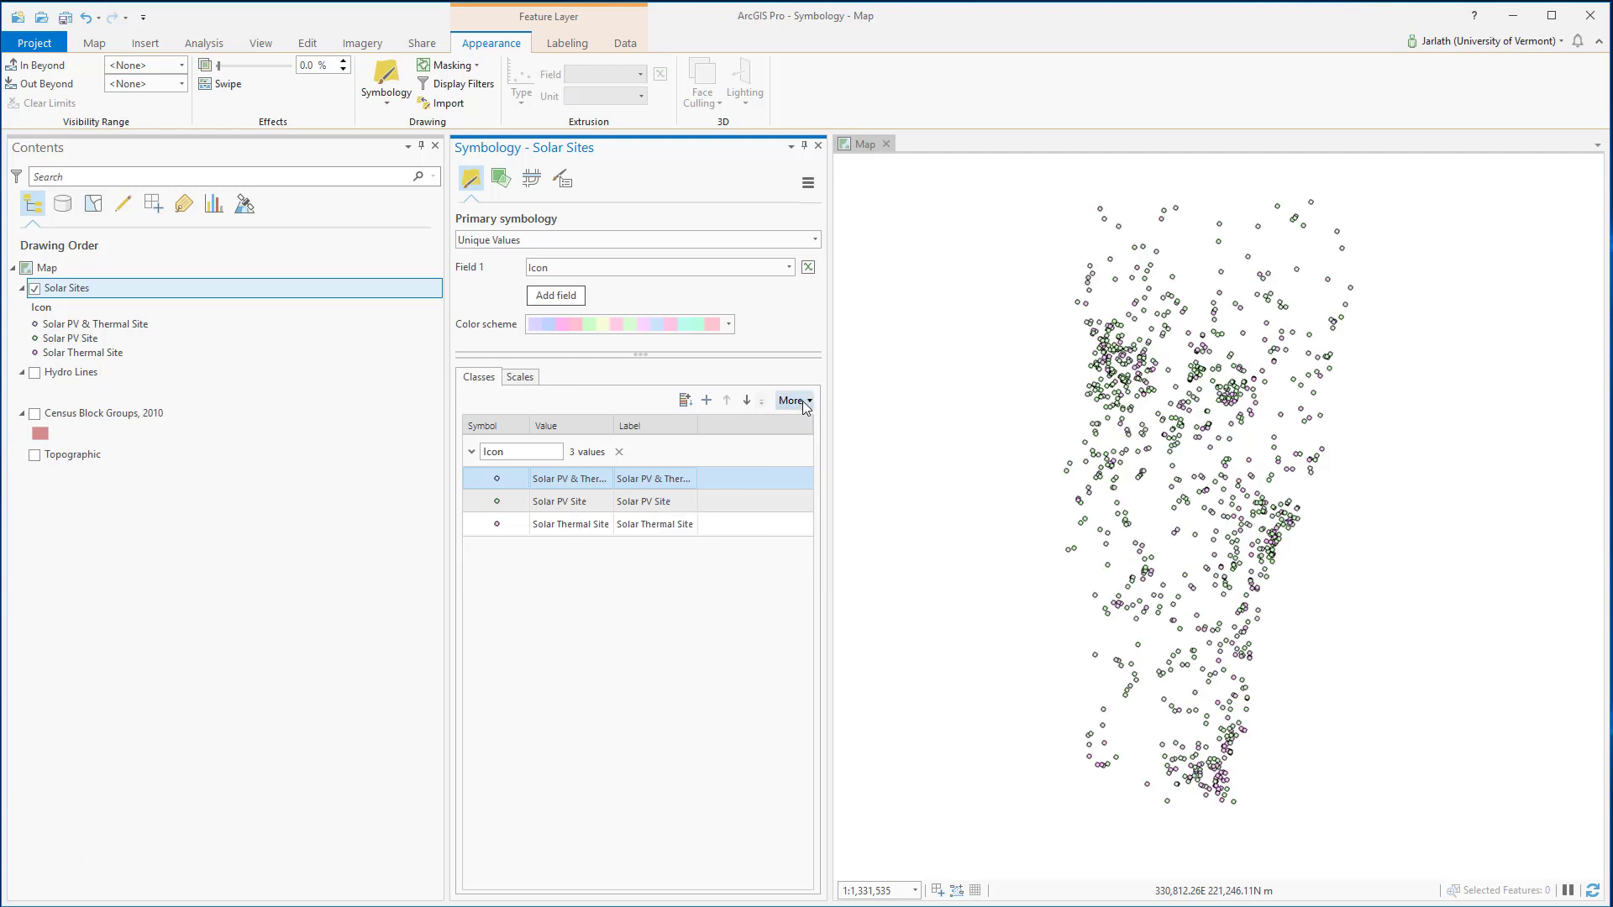
{"action": "left_click", "coordinate": [803, 401]}
{"action": "left_click", "coordinate": [804, 414]}
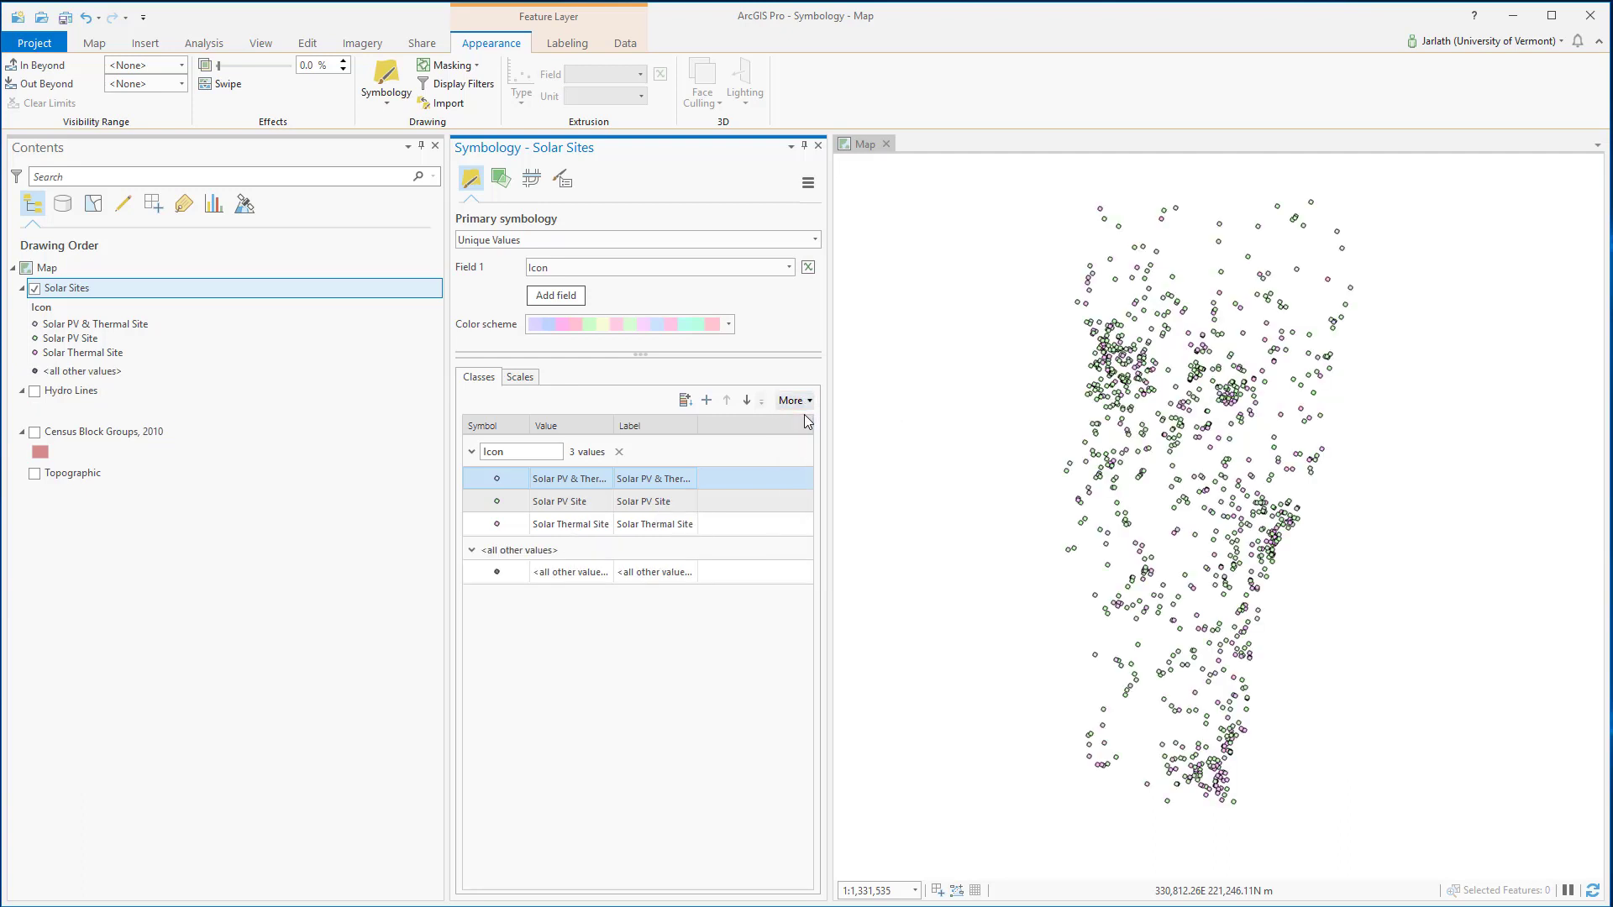
{"action": "left_click", "coordinate": [805, 402]}
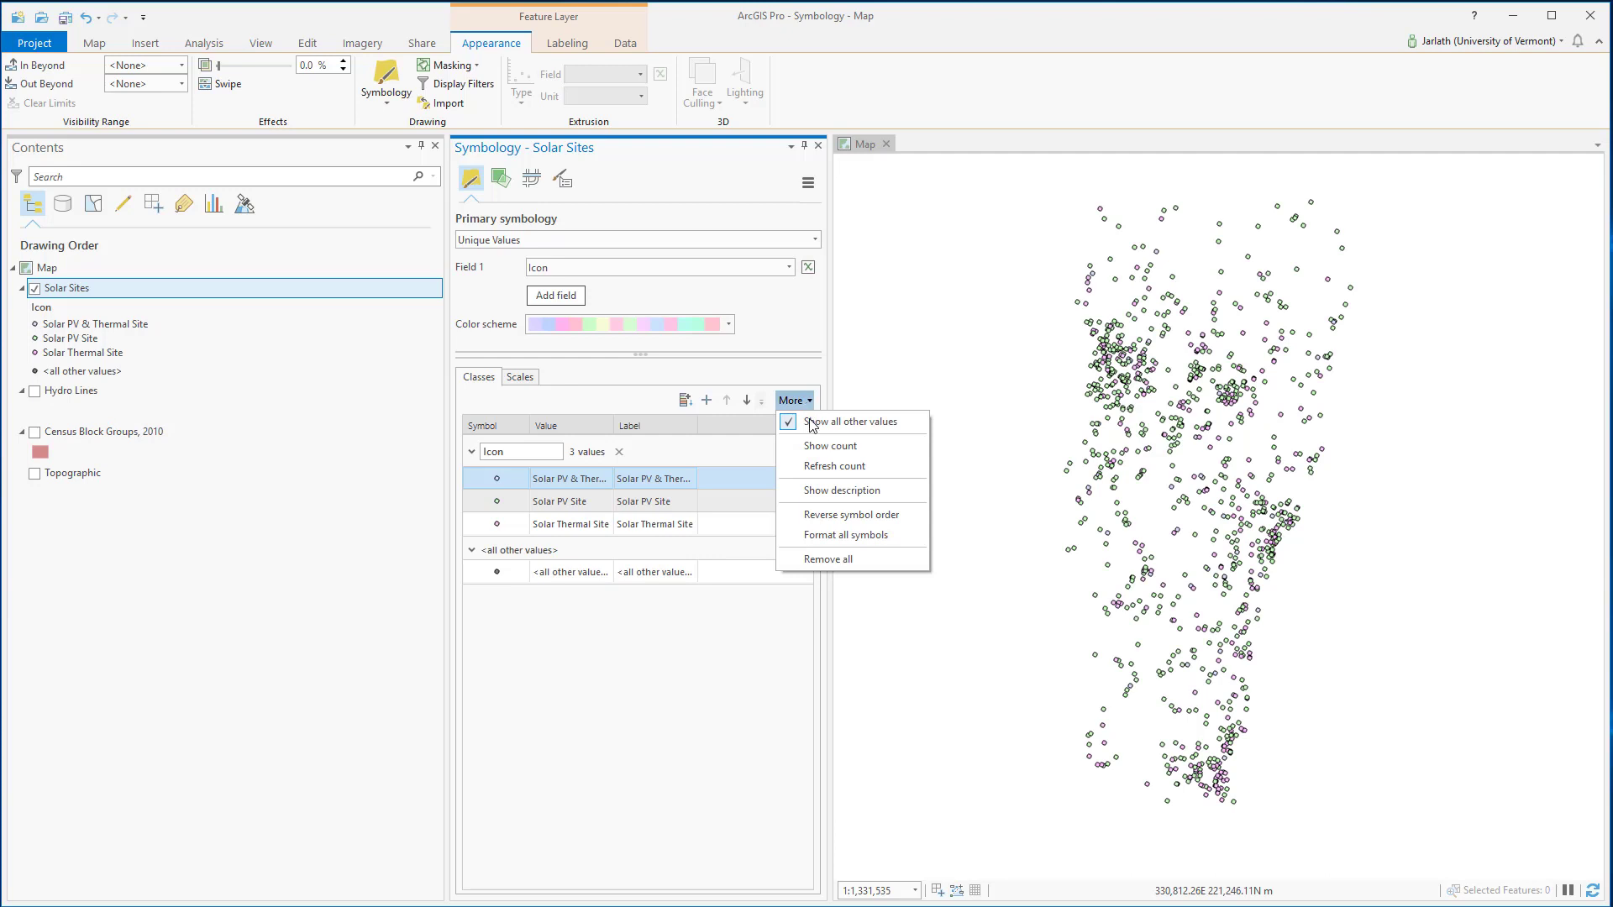
Format all Solar Sites class symbols at once, raising their size to 9 pt.
{"action": "left_click", "coordinate": [831, 535]}
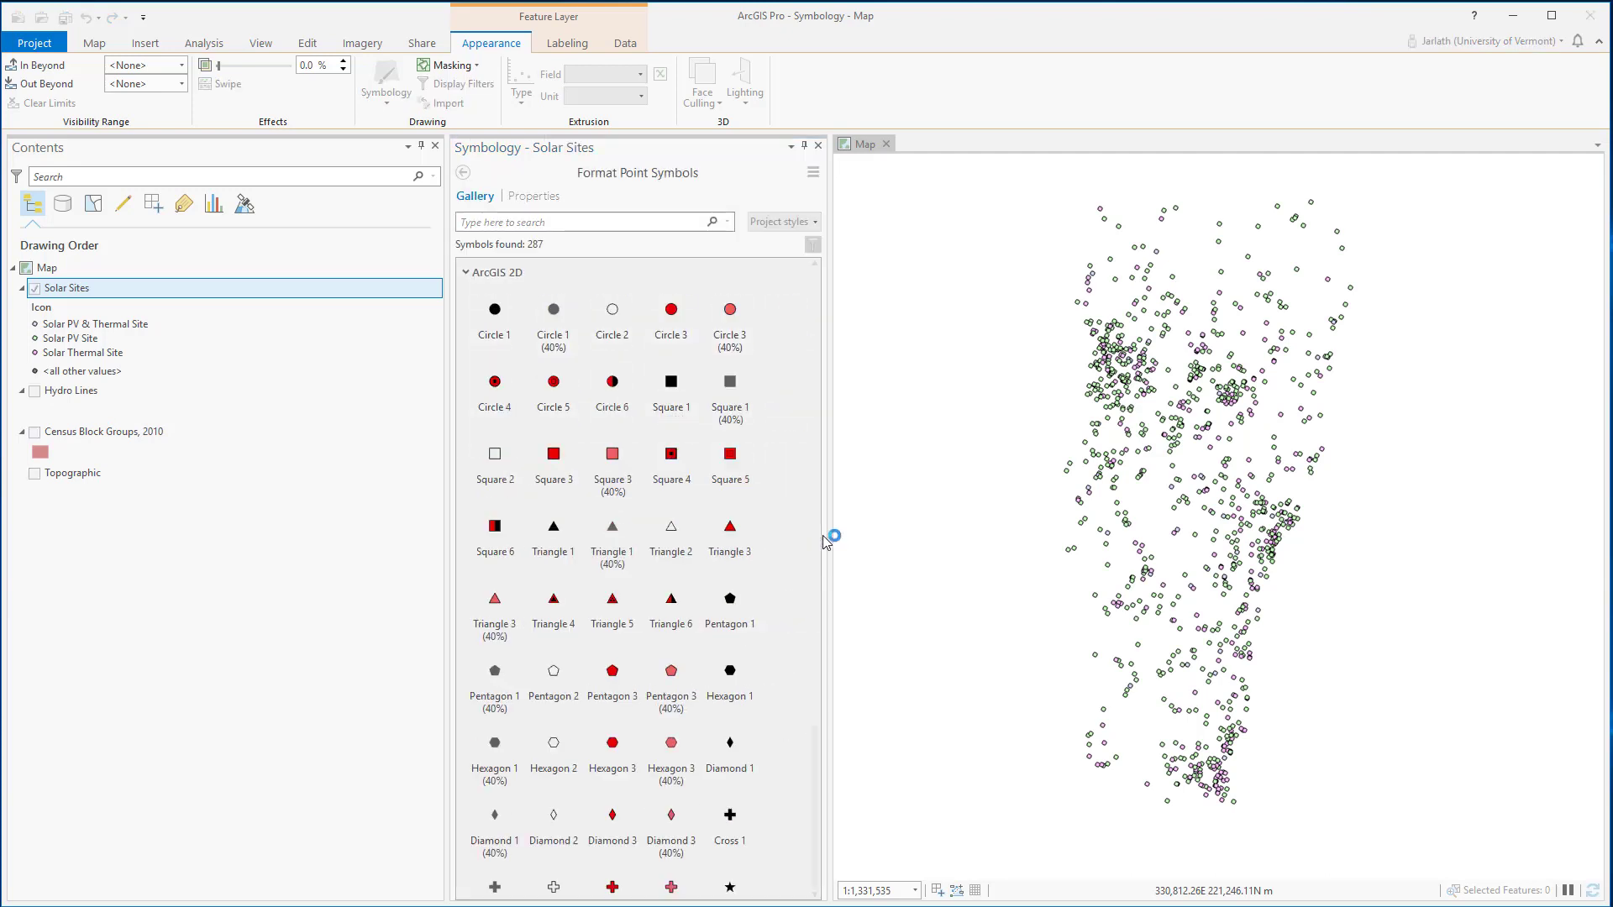
{"action": "left_click", "coordinate": [537, 197]}
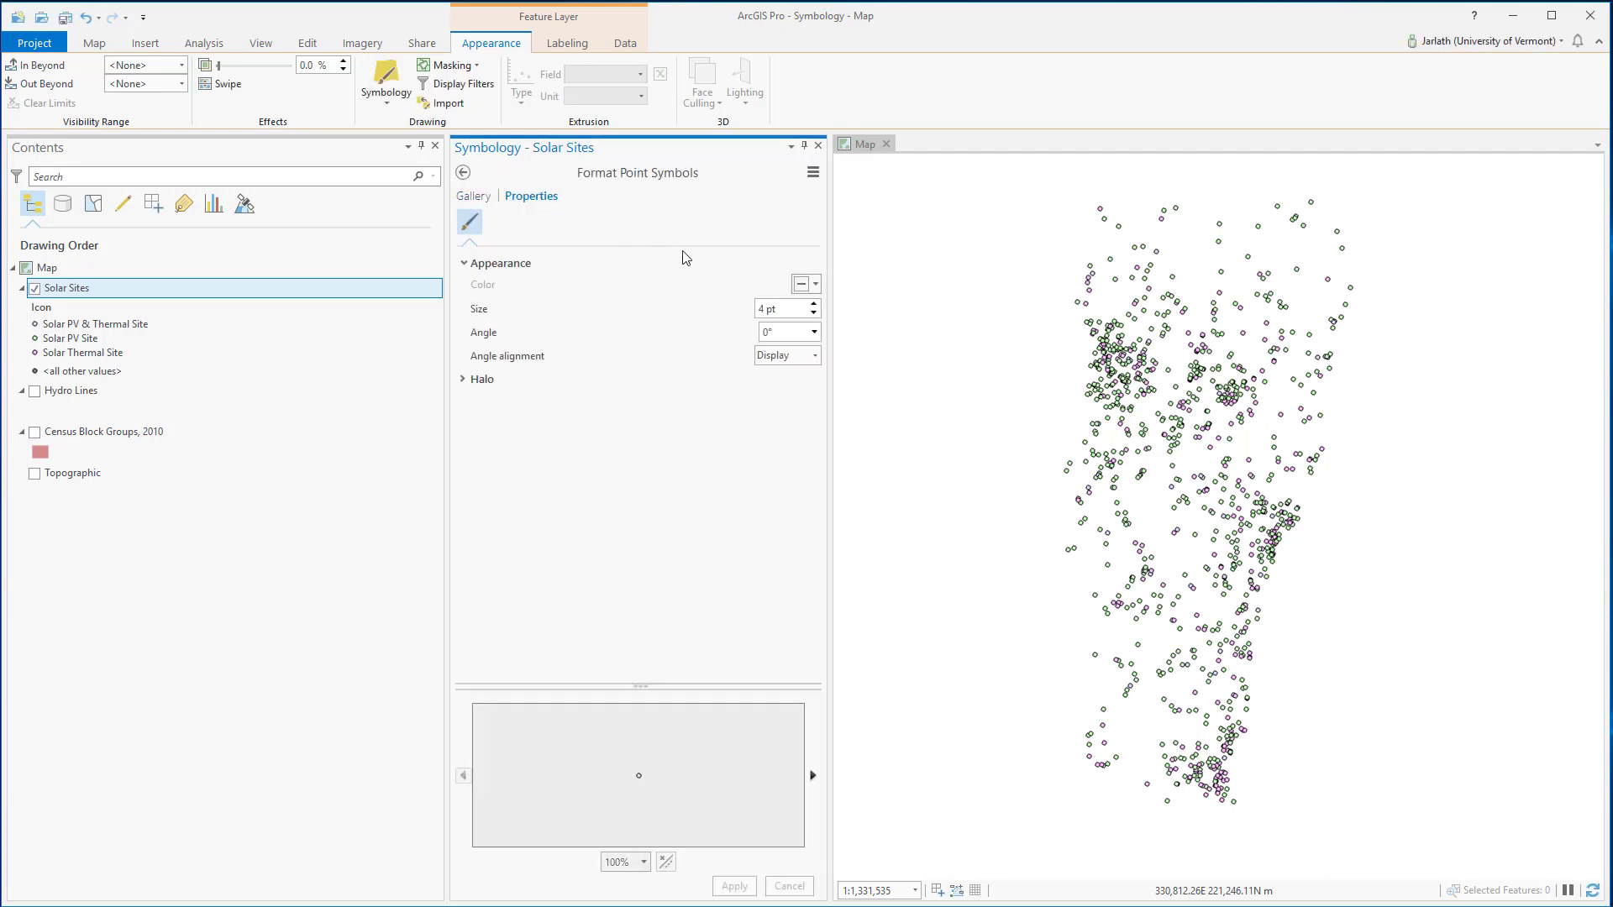
{"action": "left_click", "coordinate": [812, 305]}
{"action": "left_click", "coordinate": [812, 306]}
{"action": "left_click", "coordinate": [812, 306]}
{"action": "left_click", "coordinate": [813, 305]}
{"action": "left_click", "coordinate": [812, 306]}
{"action": "left_click", "coordinate": [734, 886]}
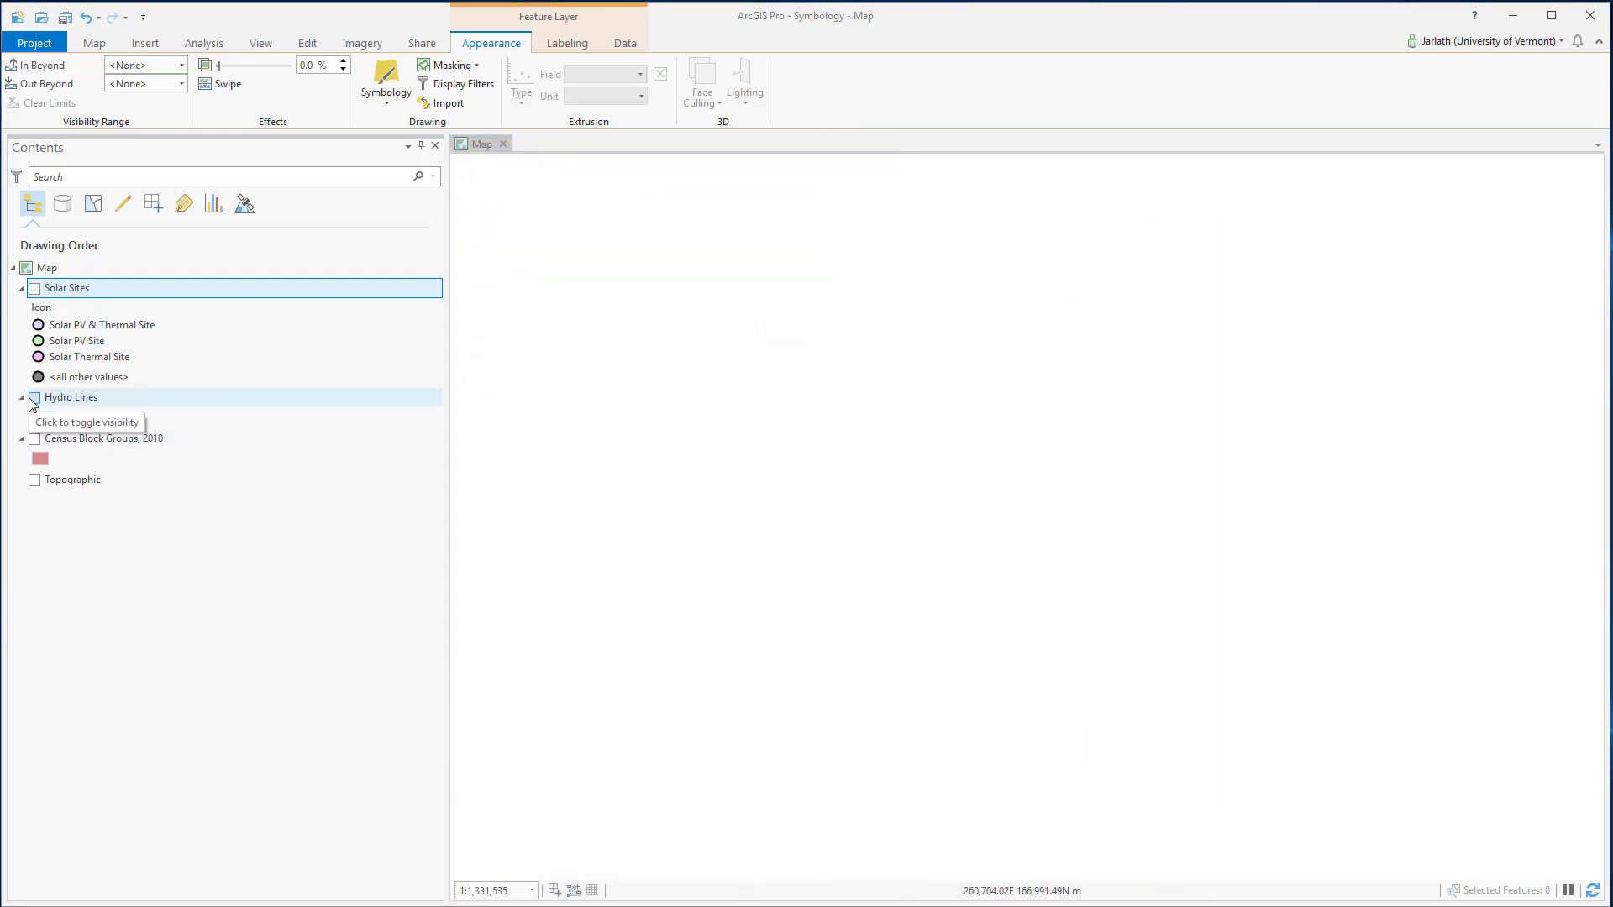
Turn on Hydro Lines and symbolize it by Unique Values on FTYPE.
{"action": "left_click", "coordinate": [34, 398]}
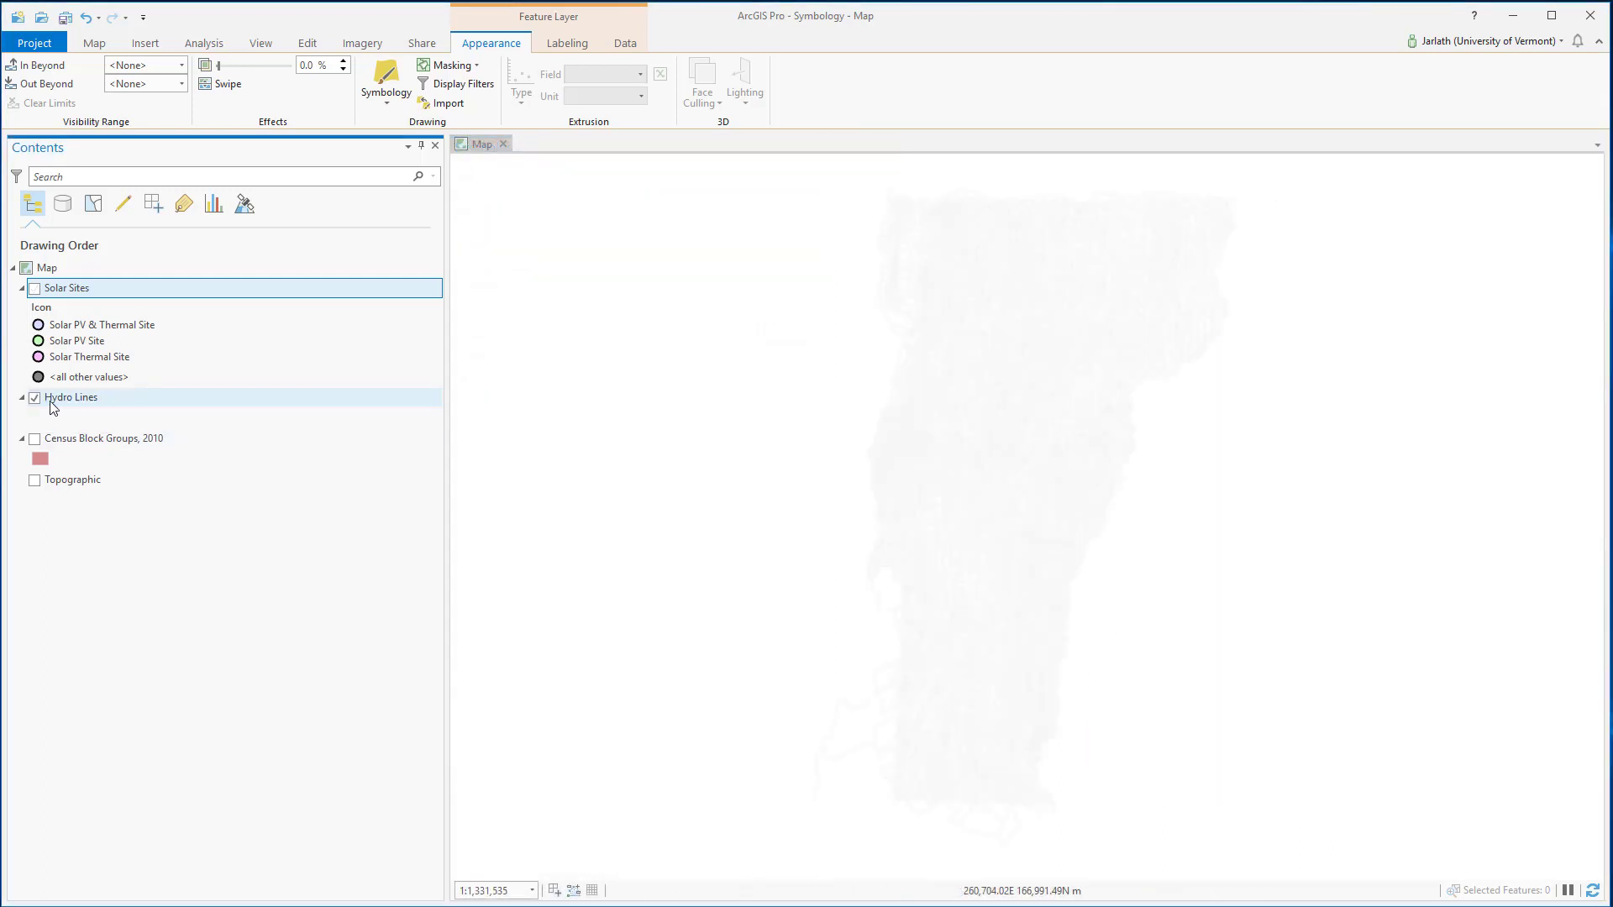
{"action": "left_click", "coordinate": [67, 400]}
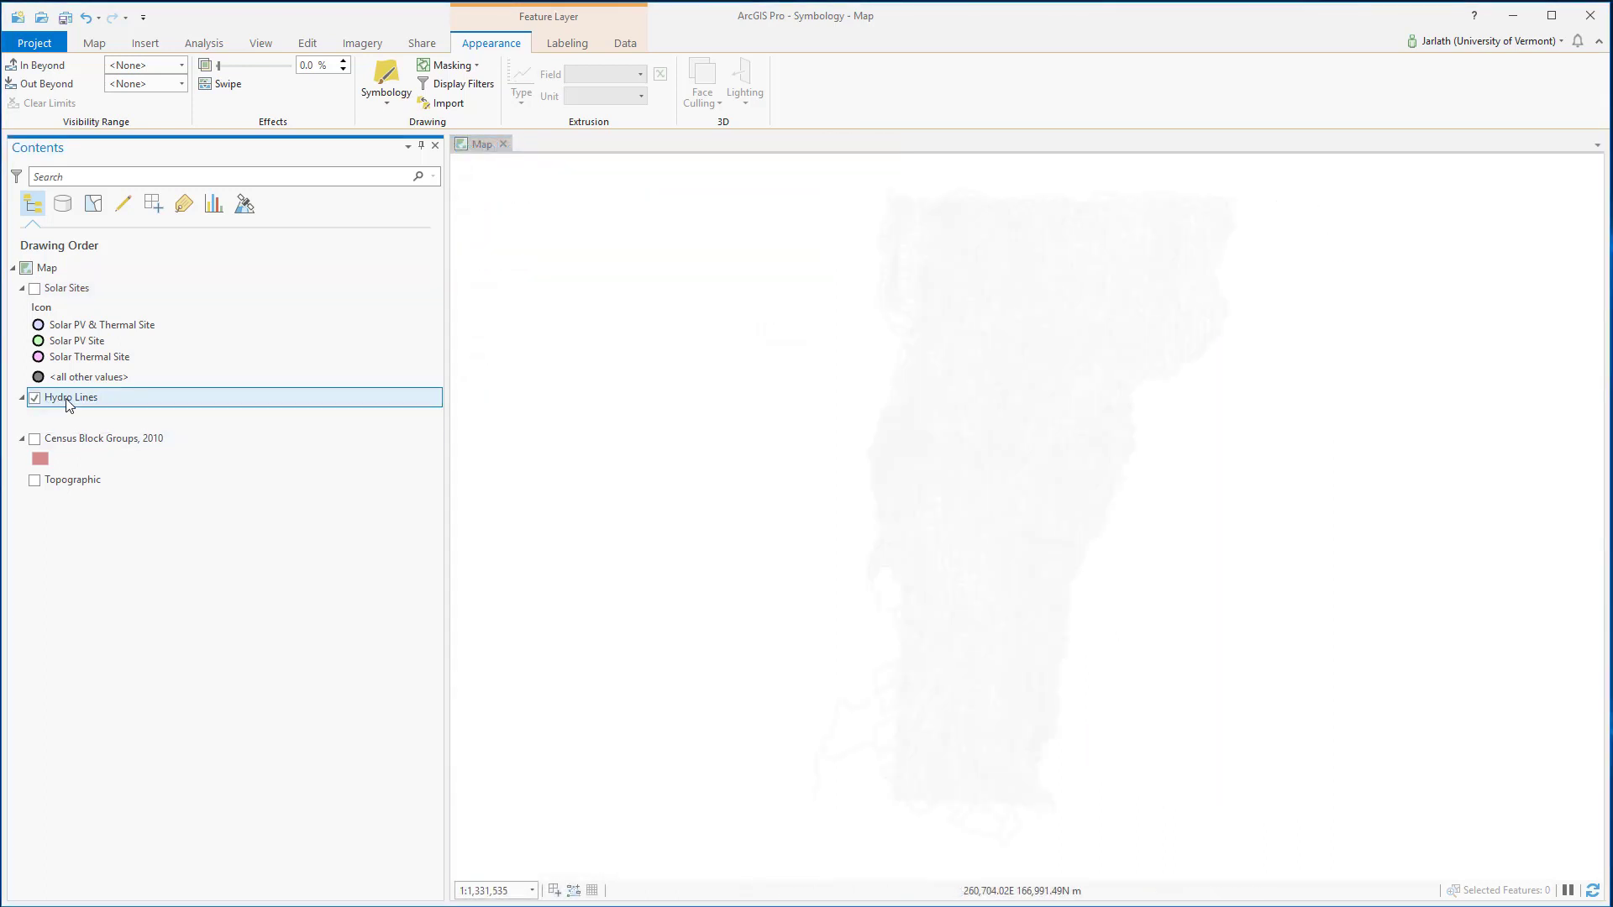
{"action": "left_click", "coordinate": [388, 78]}
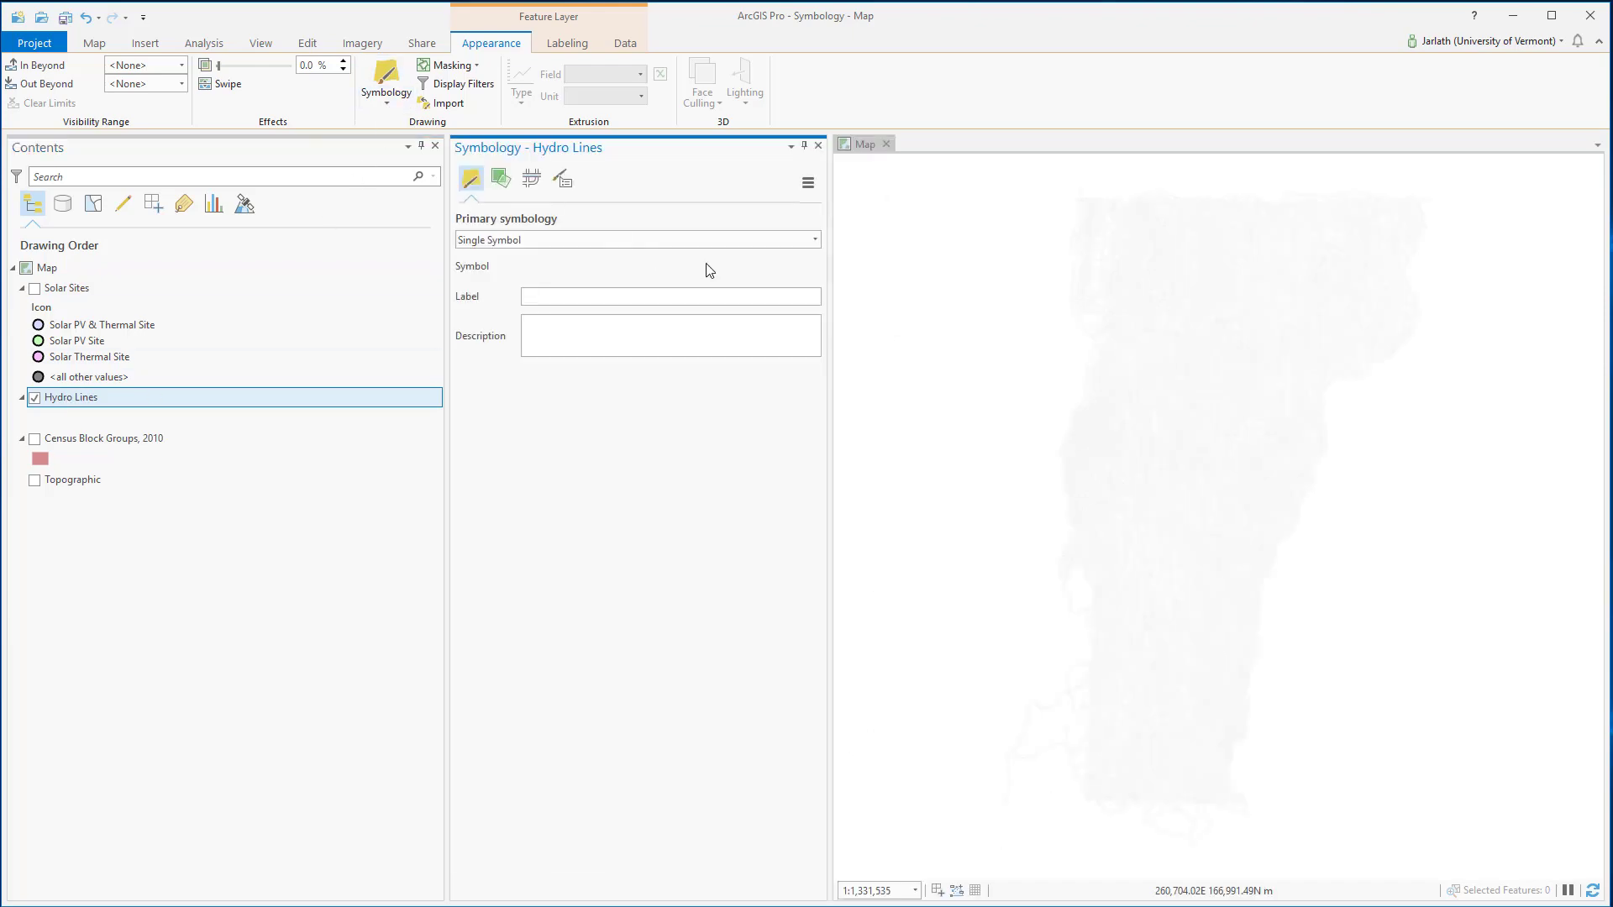
{"action": "left_click", "coordinate": [814, 240]}
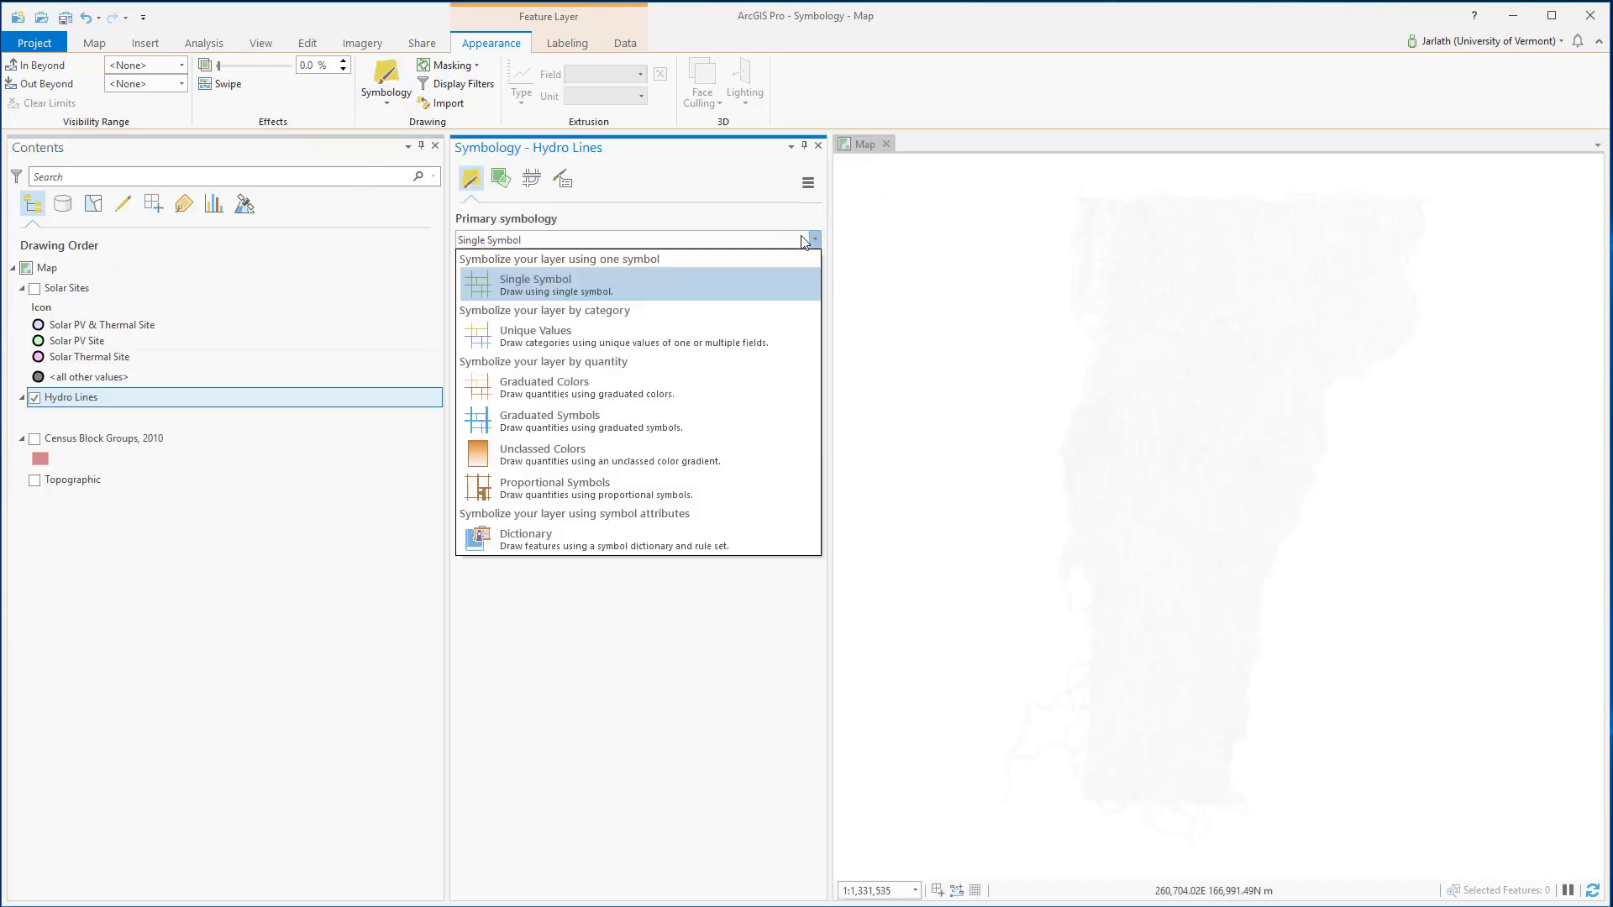
{"action": "left_click", "coordinate": [657, 334]}
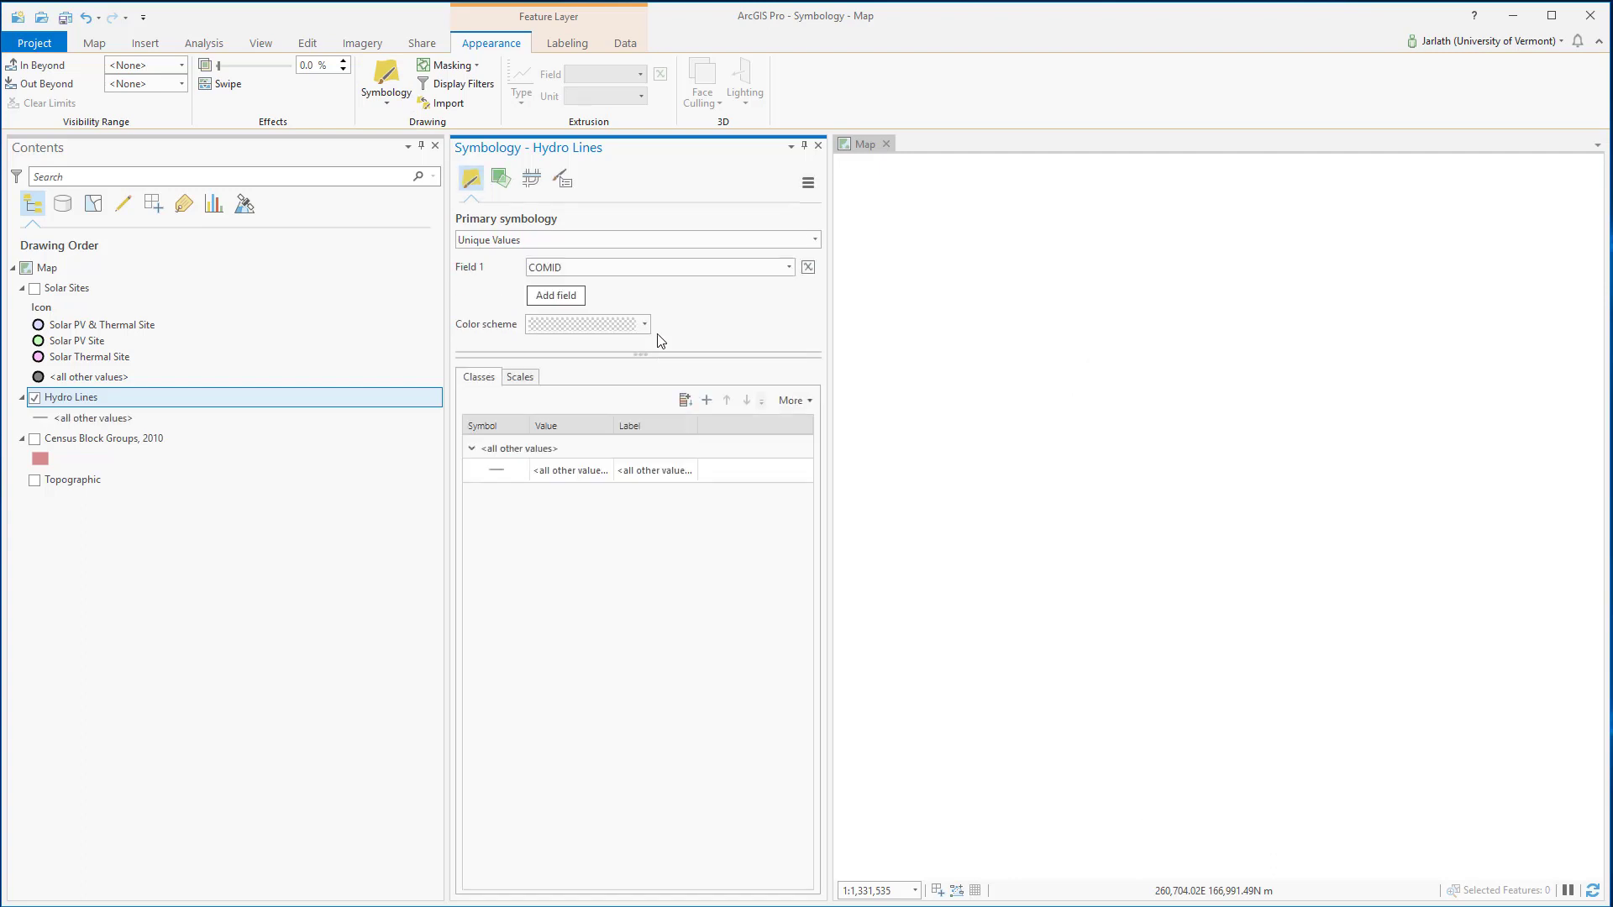
{"action": "left_click", "coordinate": [788, 267]}
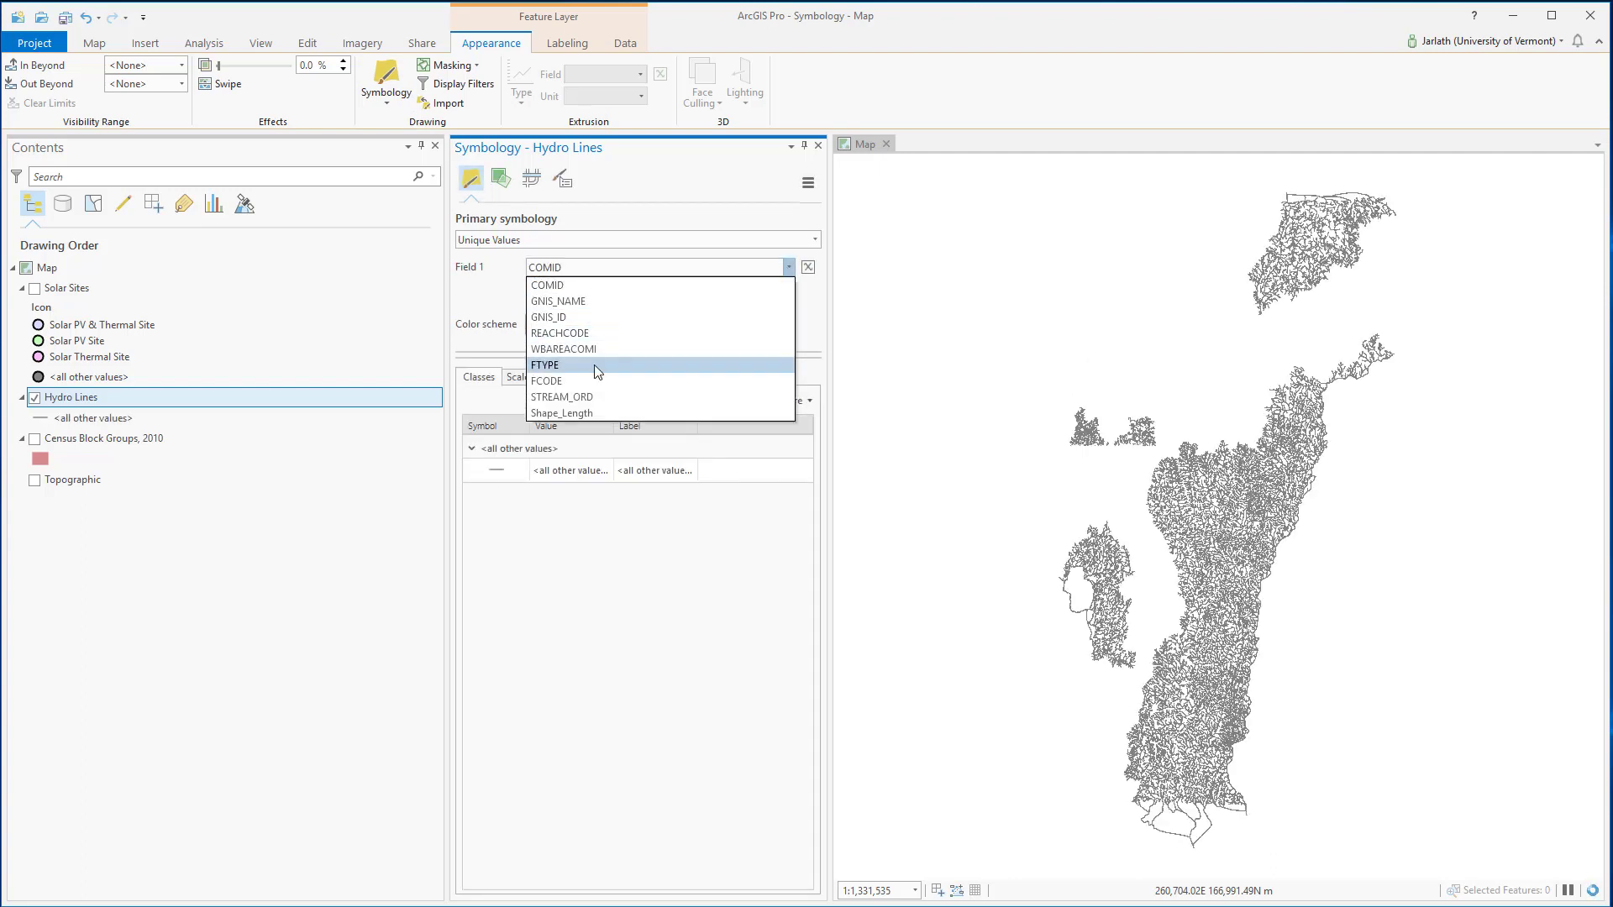
{"action": "left_click", "coordinate": [593, 364]}
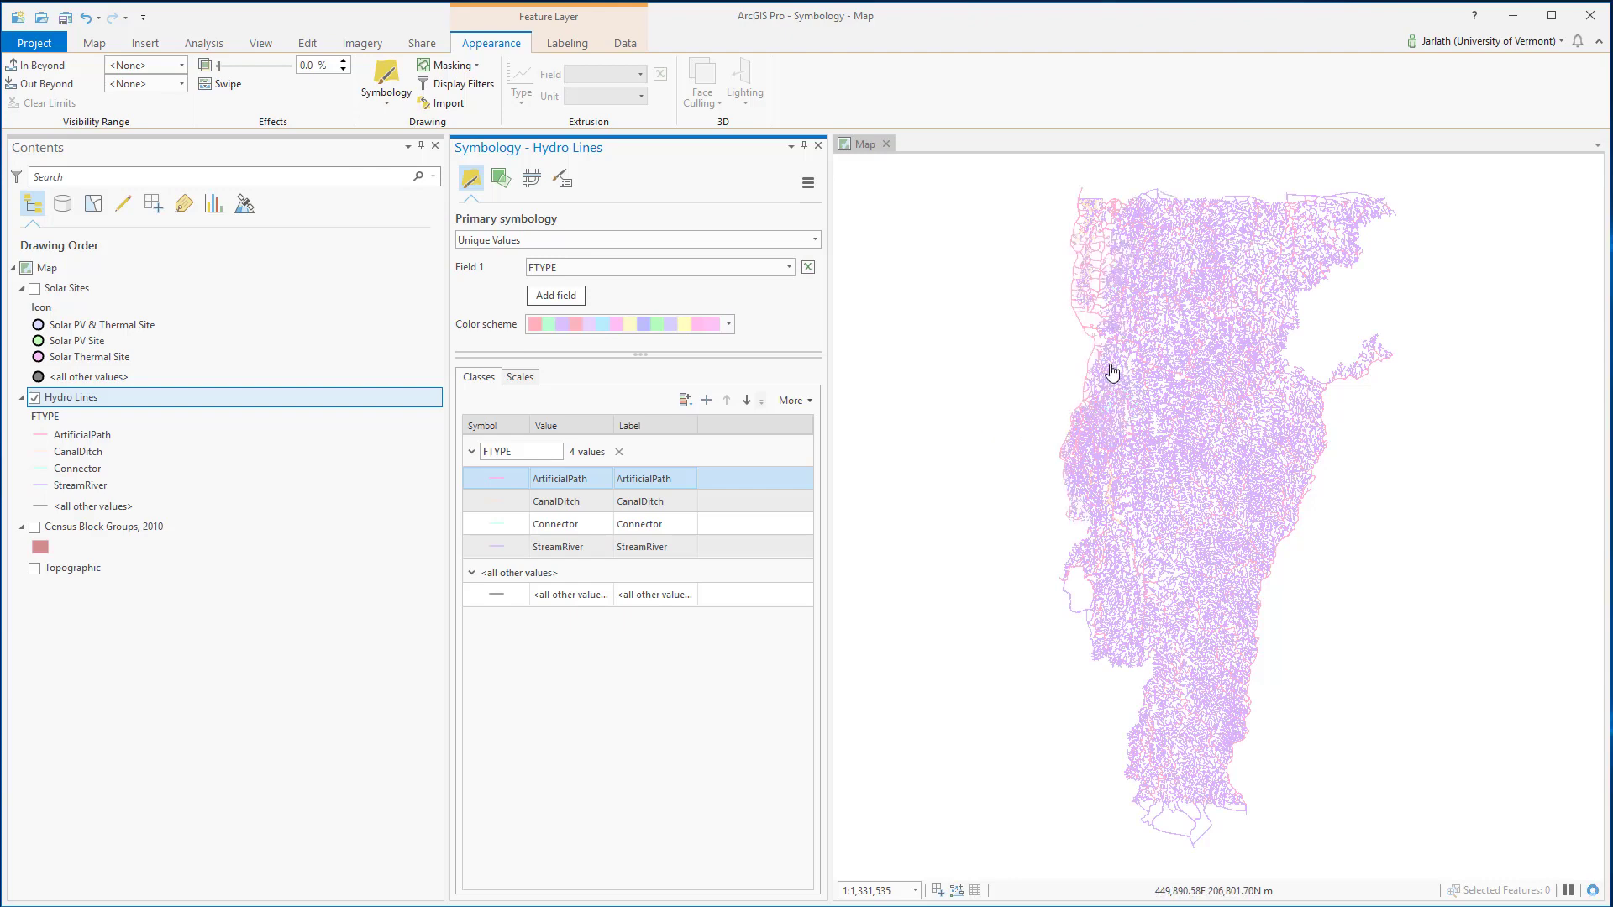
Zoom in and pan the map to inspect the coloured streams.
{"action": "scroll", "coordinate": [1126, 372], "scroll_direction": "up", "scroll_amount": 3}
{"action": "scroll", "coordinate": [1155, 381], "scroll_direction": "up", "scroll_amount": 4}
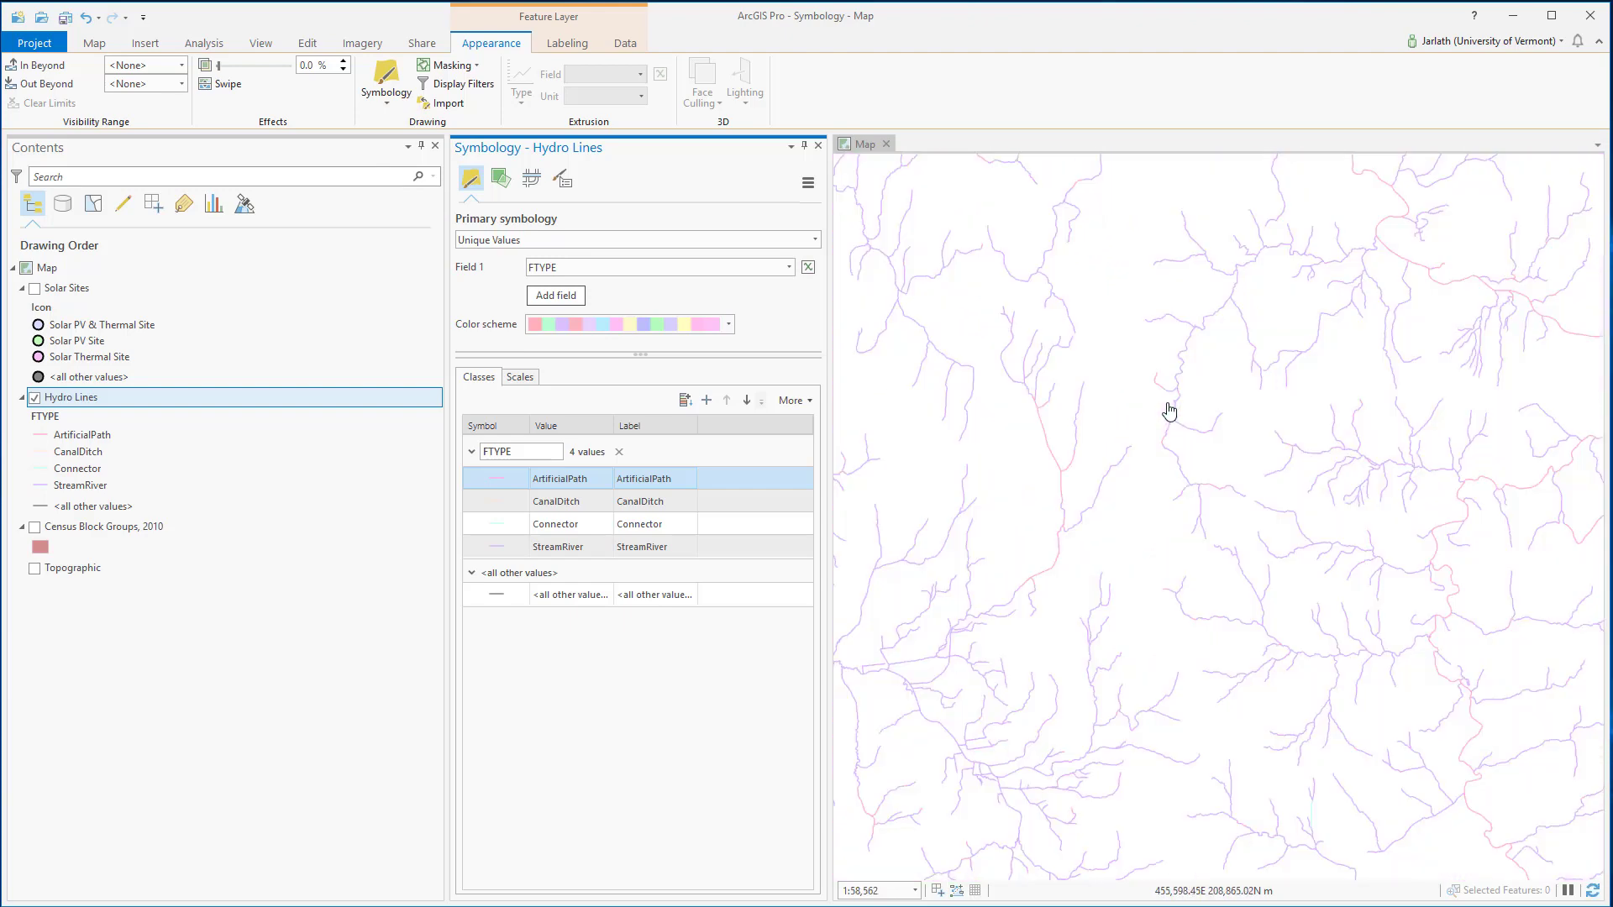
{"action": "left_click_drag", "start_coordinate": [1199, 345], "coordinate": [1062, 734]}
{"action": "left_click_drag", "start_coordinate": [1144, 471], "coordinate": [1208, 745]}
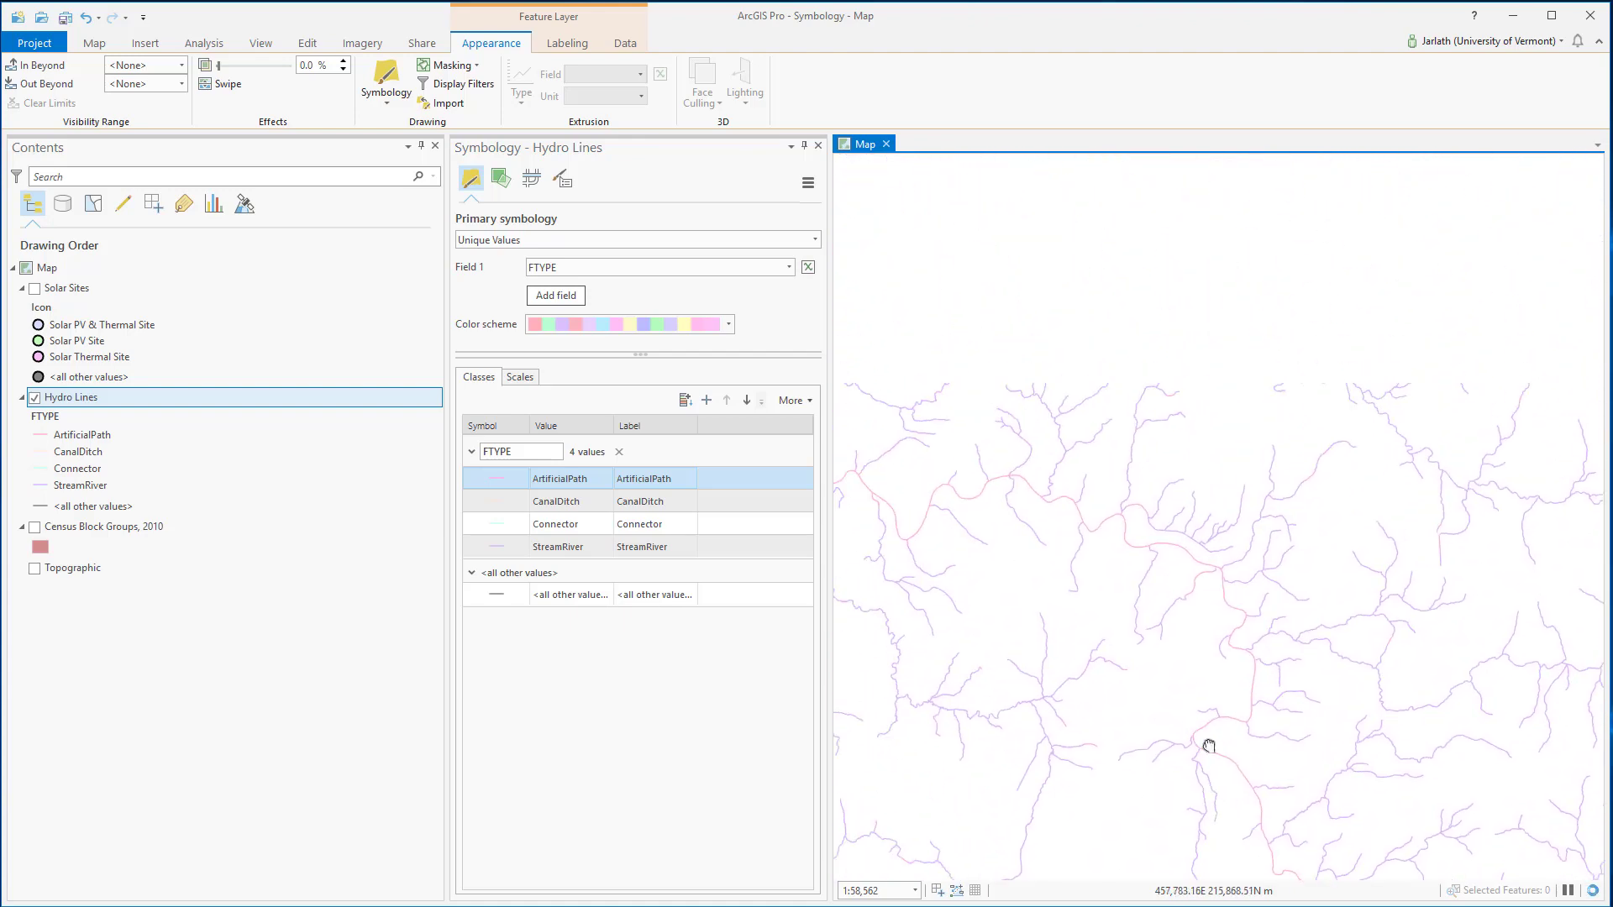
{"action": "left_click_drag", "start_coordinate": [1170, 457], "coordinate": [1137, 670]}
{"action": "left_click_drag", "start_coordinate": [1148, 526], "coordinate": [1148, 556]}
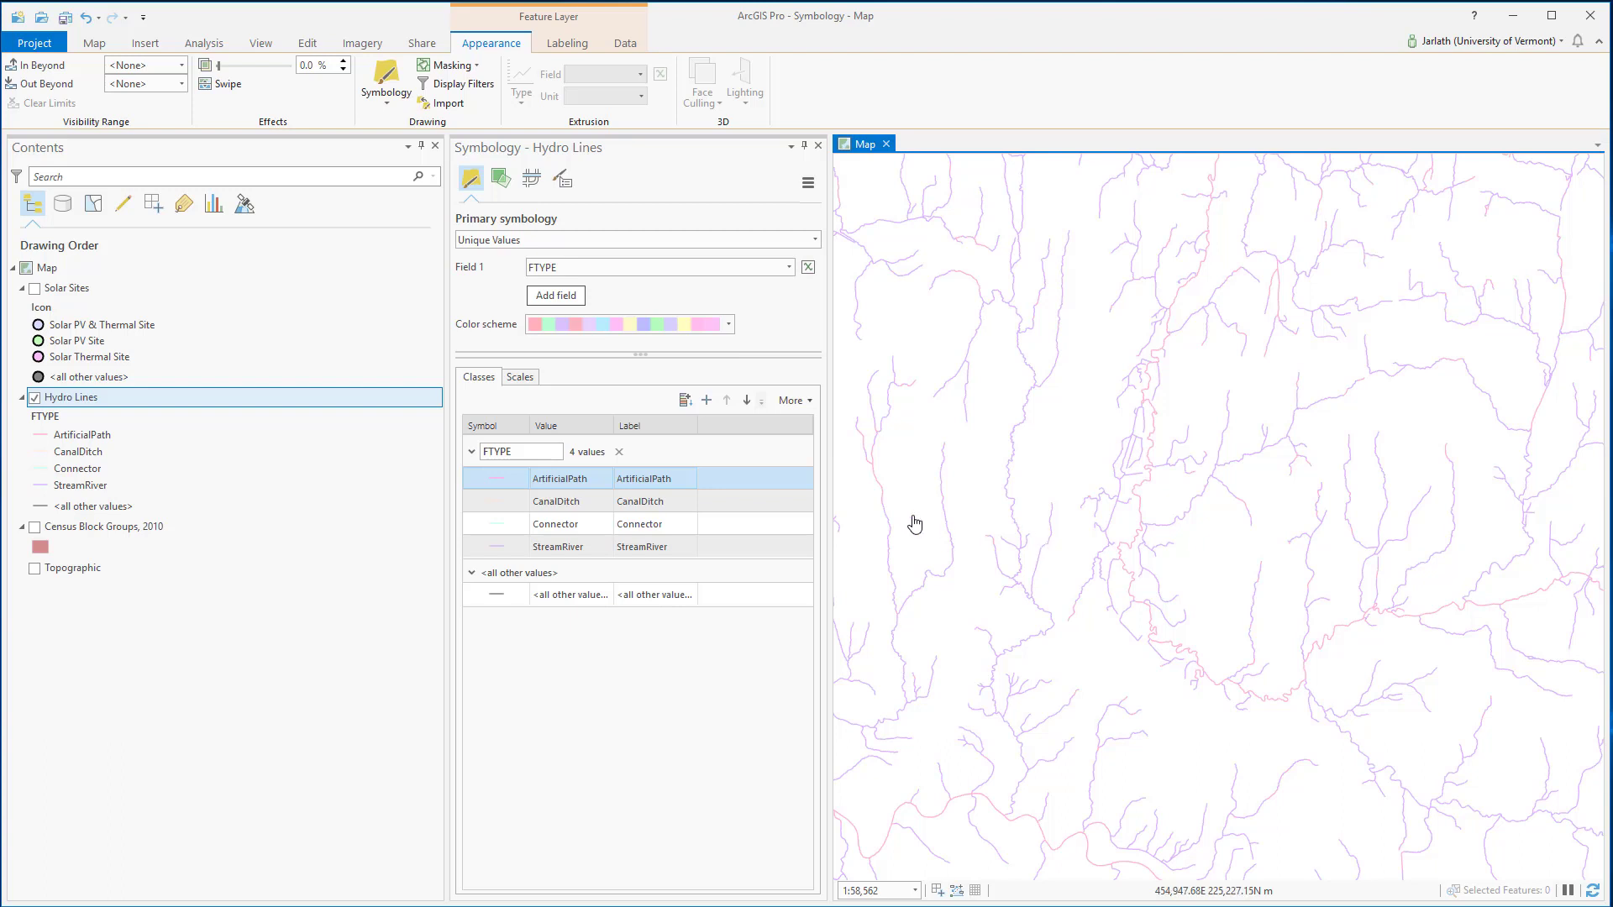
Classify Hydro Lines by STREAM_ORD and switch to Graduated Symbols.
{"action": "left_click", "coordinate": [787, 268]}
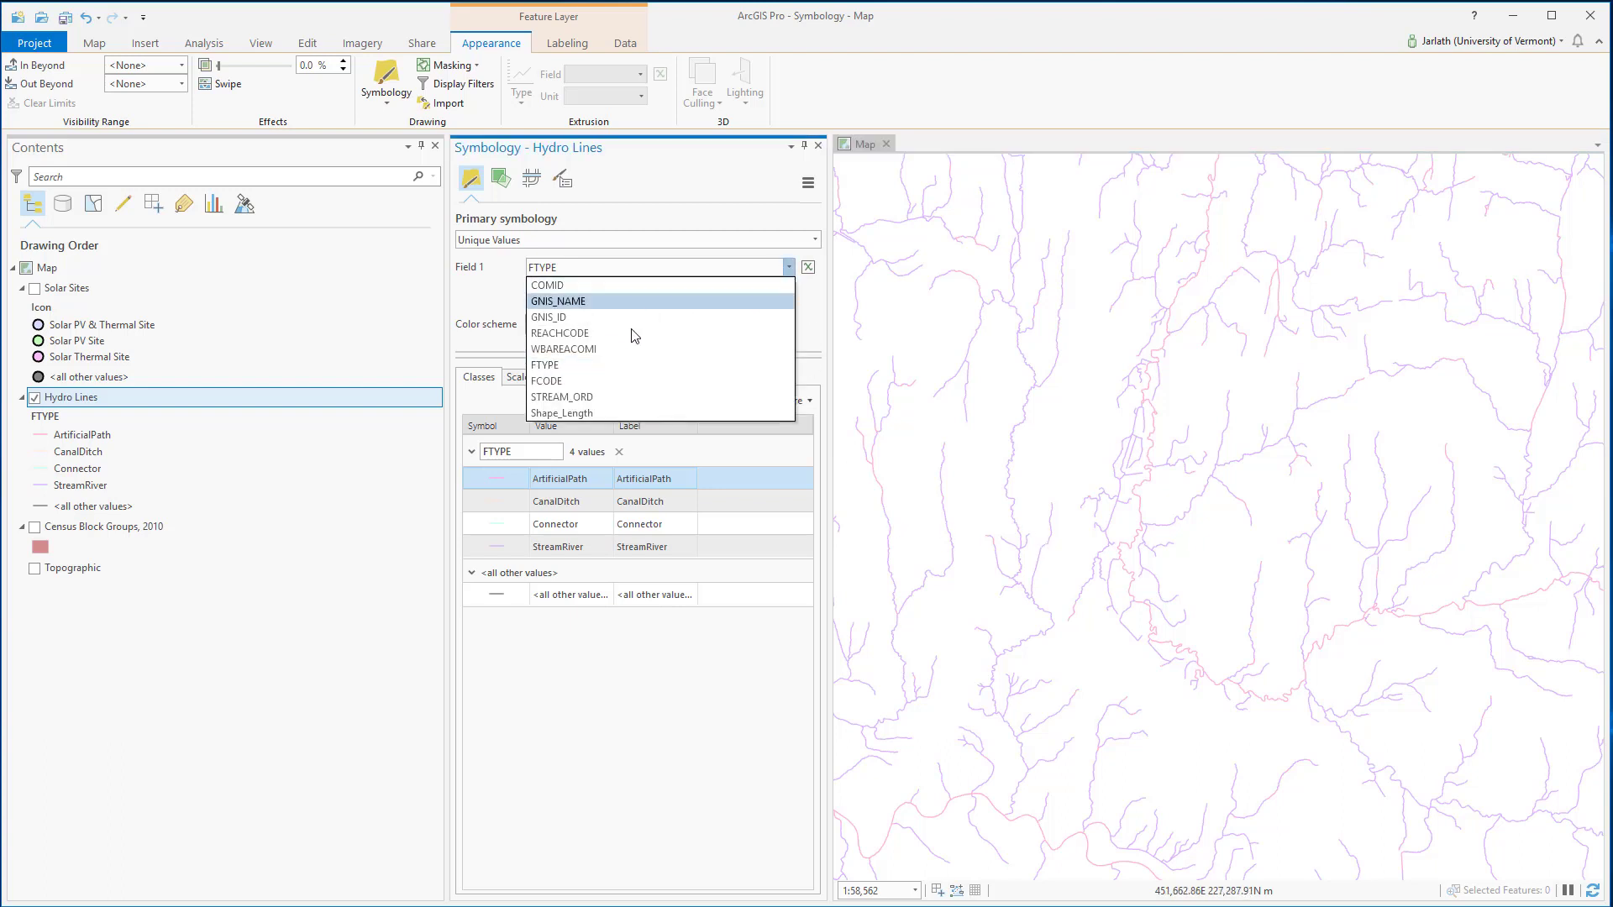
{"action": "left_click", "coordinate": [605, 399]}
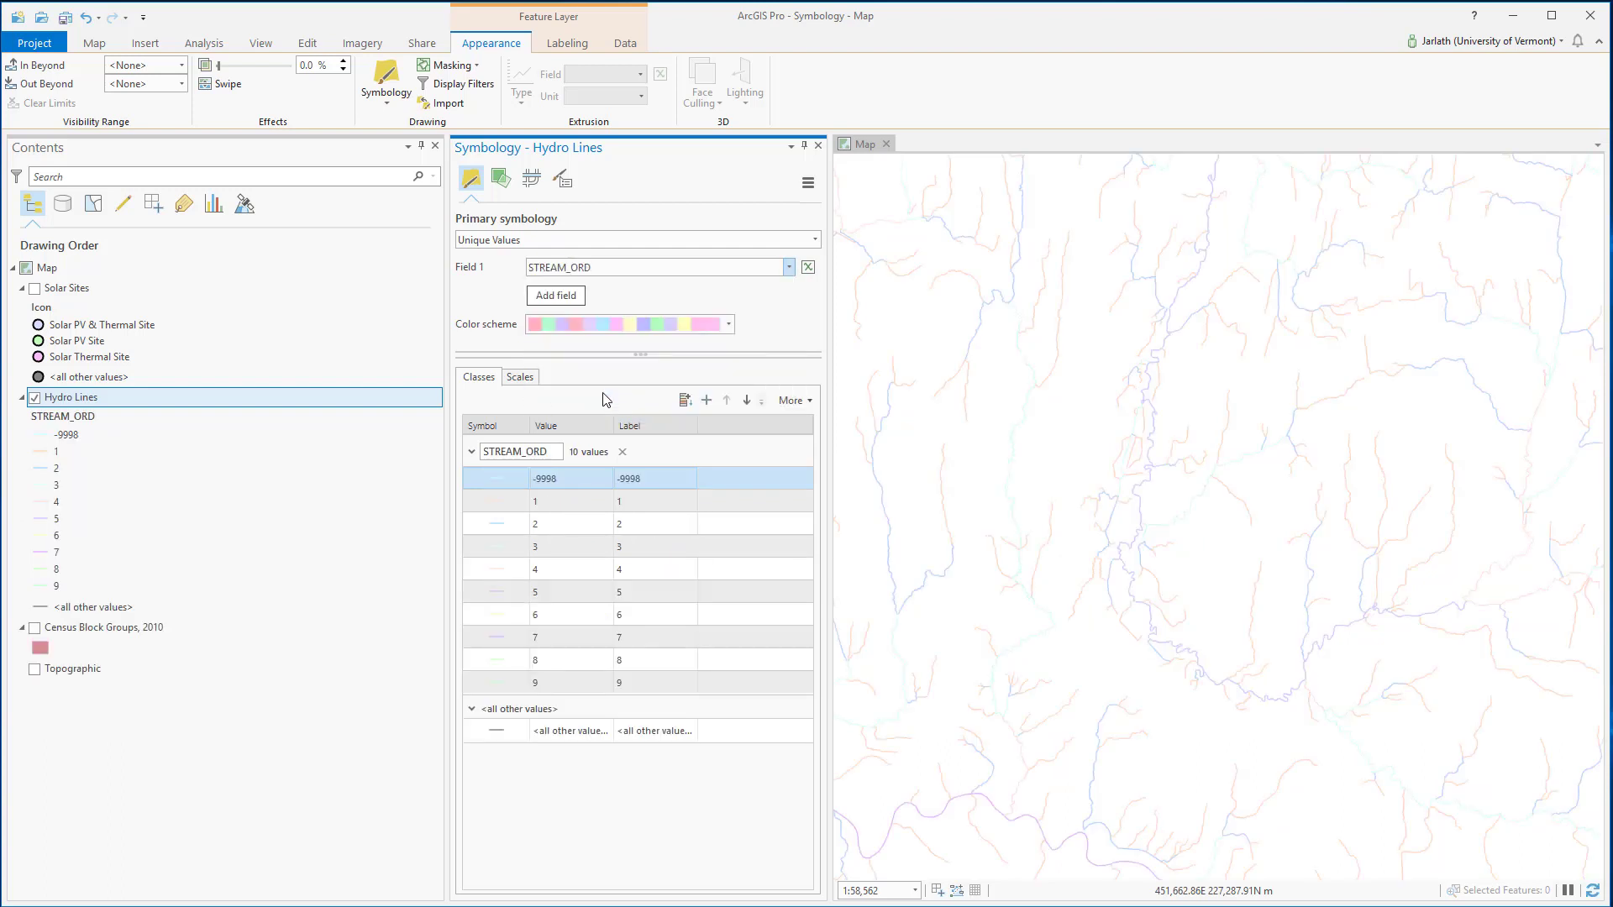
{"action": "left_click", "coordinate": [814, 240]}
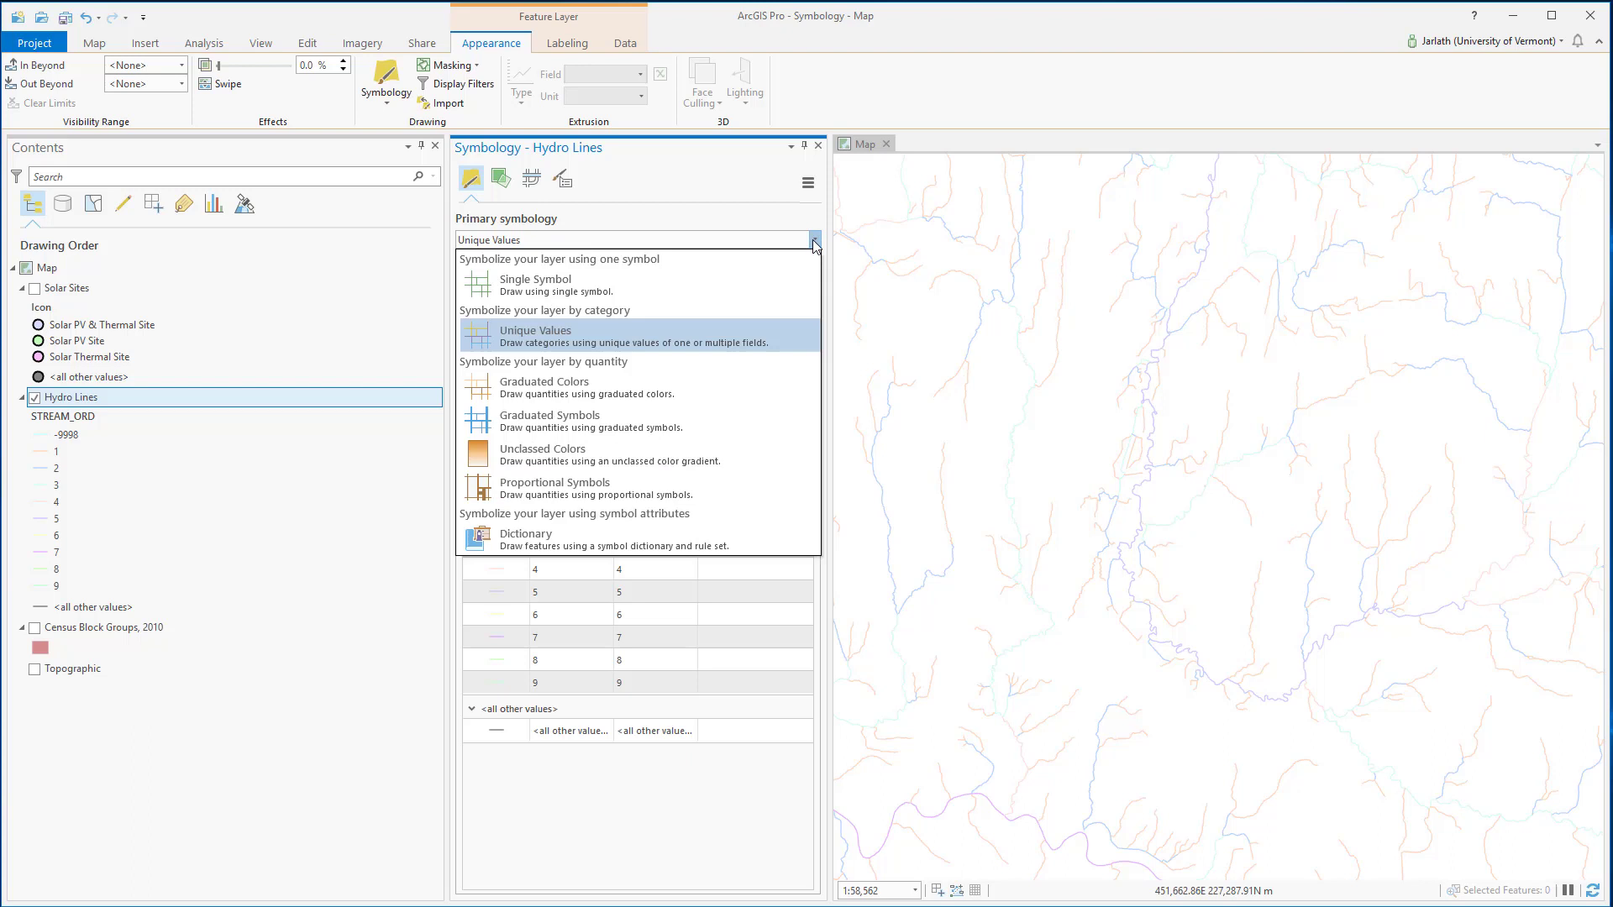
{"action": "left_click", "coordinate": [664, 420]}
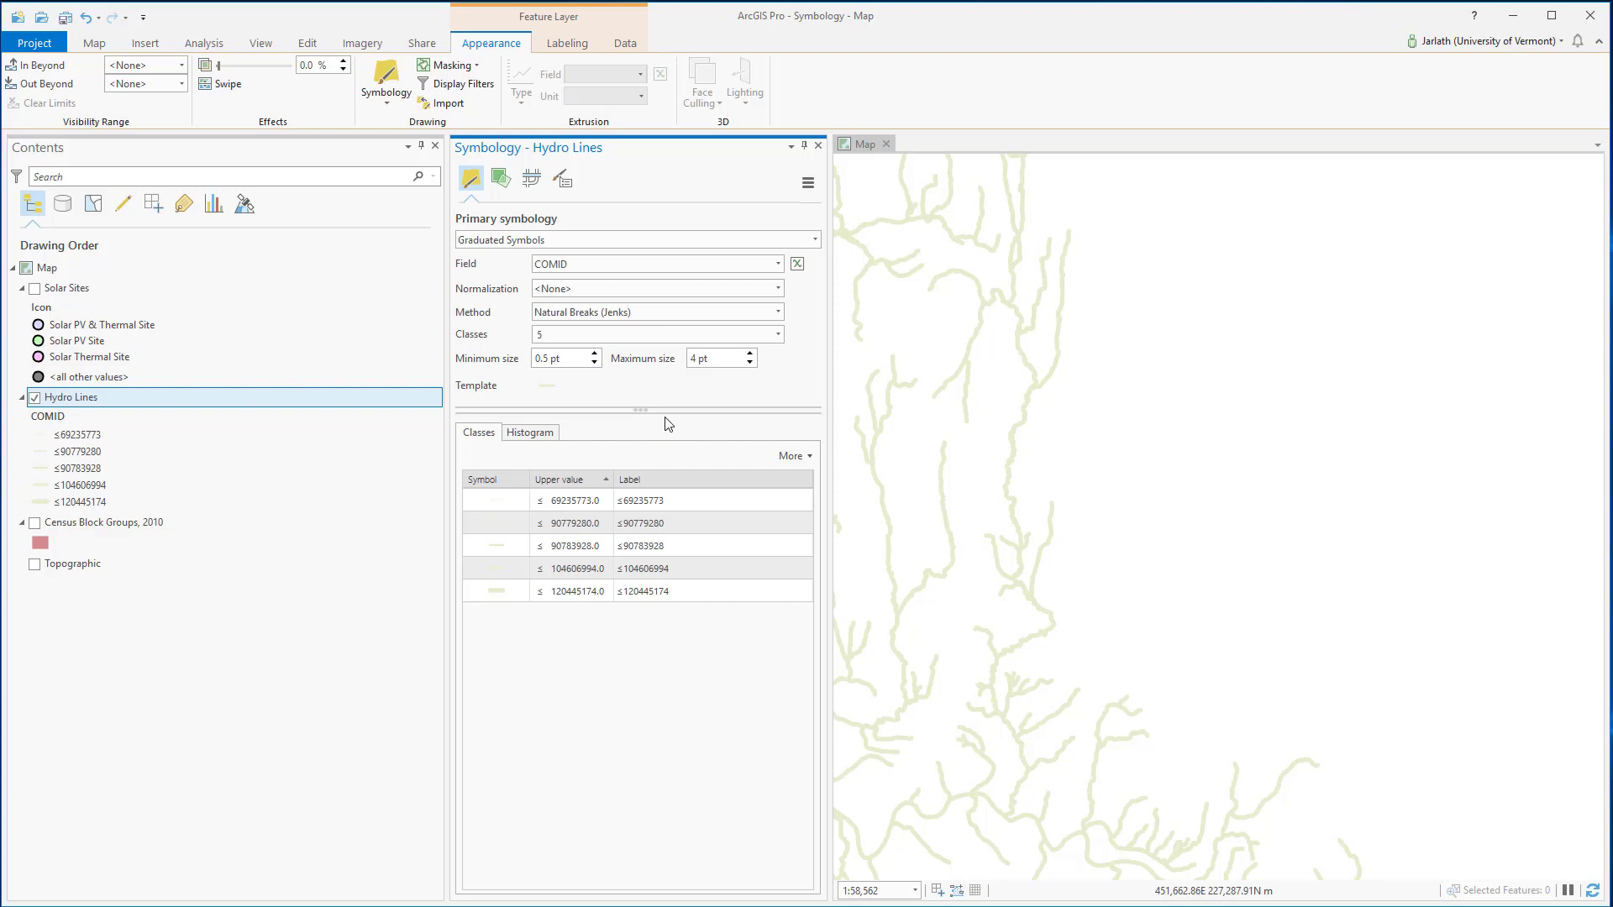
Size the streams by STREAM_ORD and colour all line symbols blue.
{"action": "left_click", "coordinate": [773, 266]}
{"action": "left_click", "coordinate": [728, 328]}
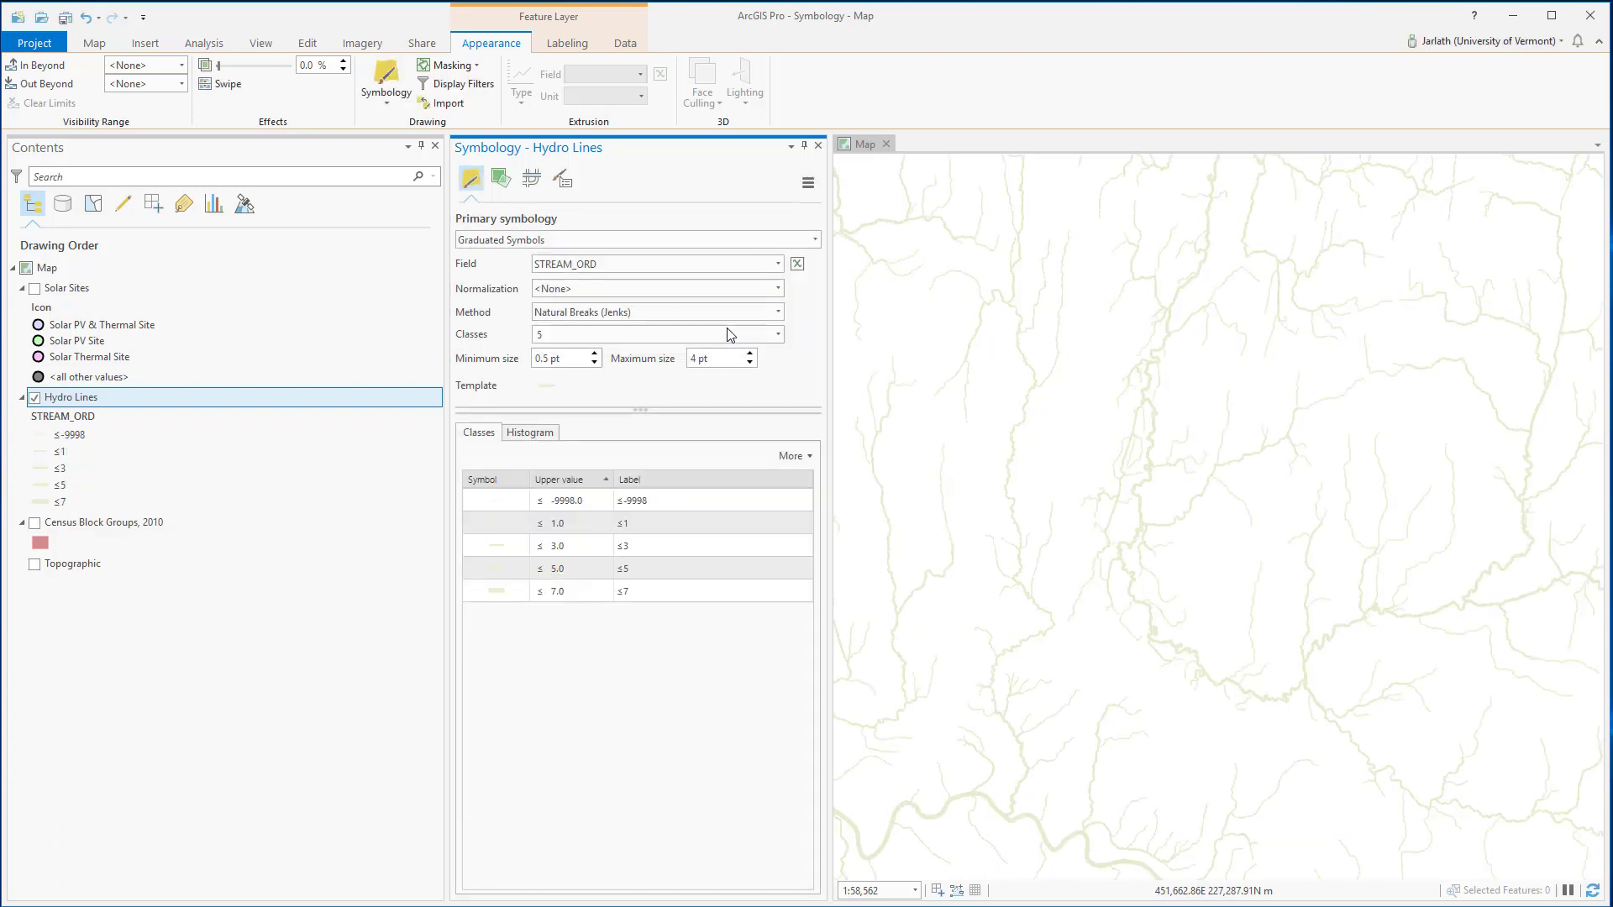
{"action": "left_click", "coordinate": [795, 459]}
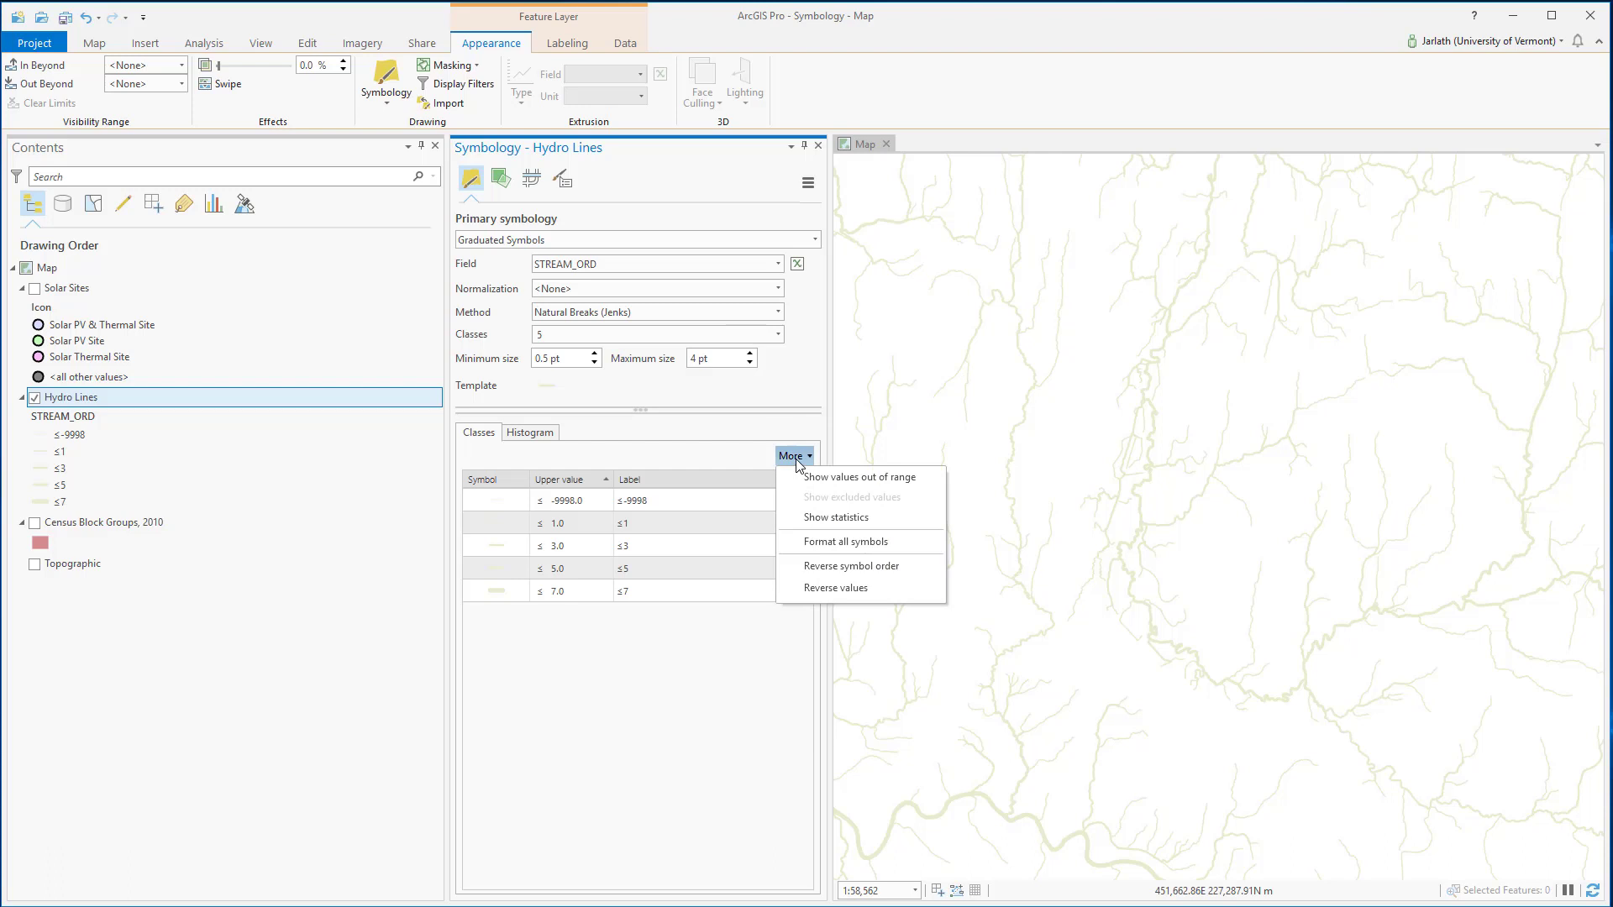
{"action": "left_click", "coordinate": [822, 543]}
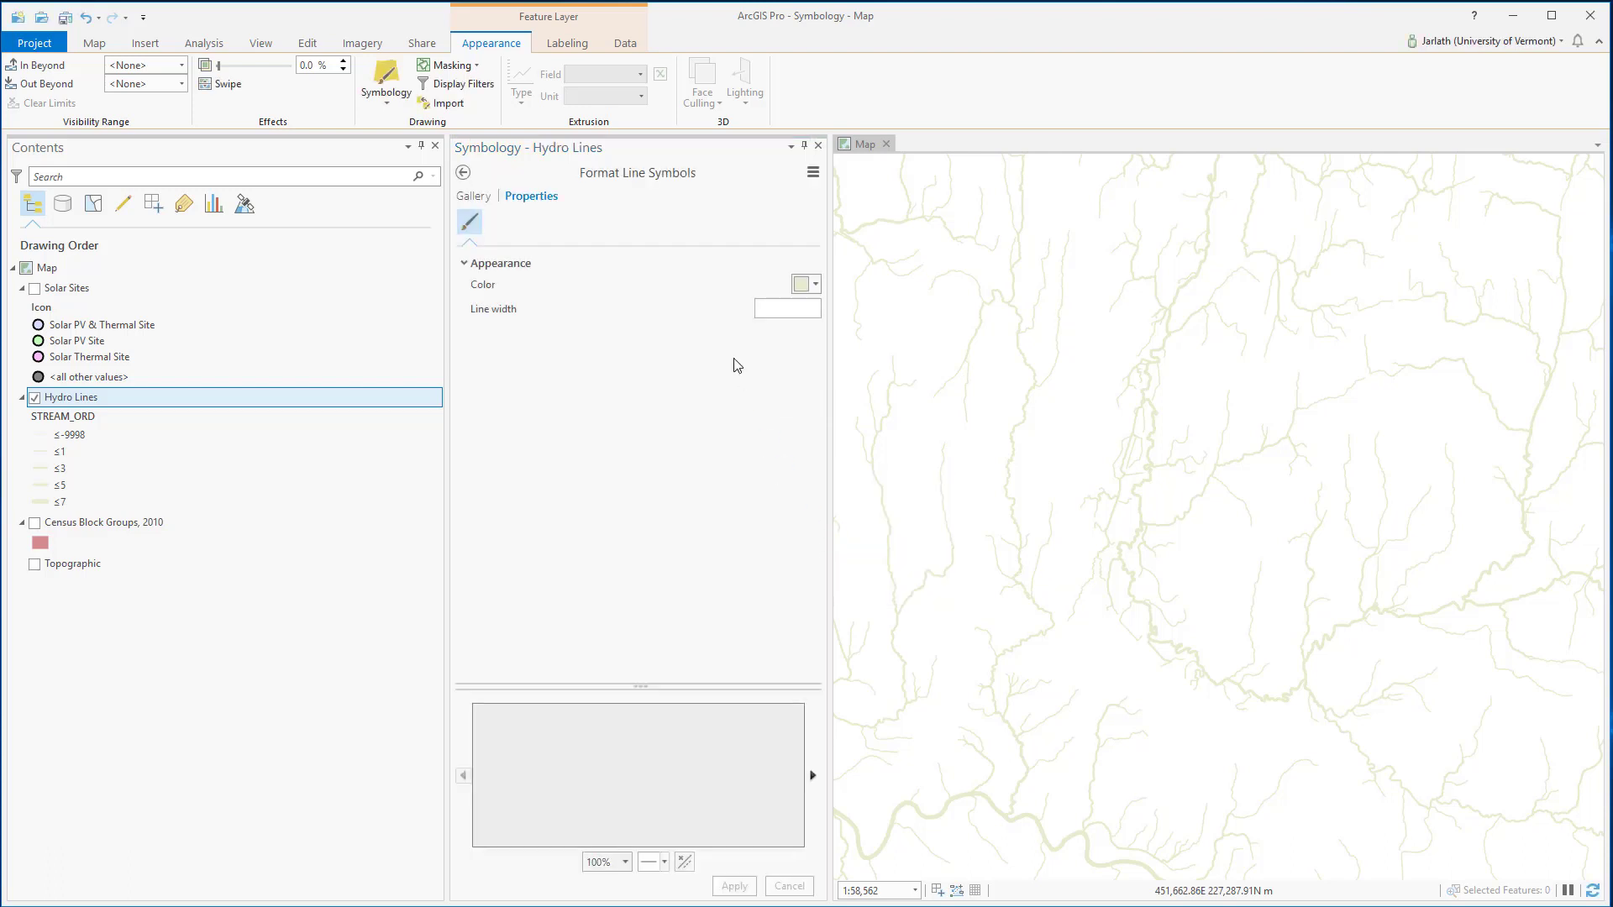
{"action": "left_click", "coordinate": [815, 286]}
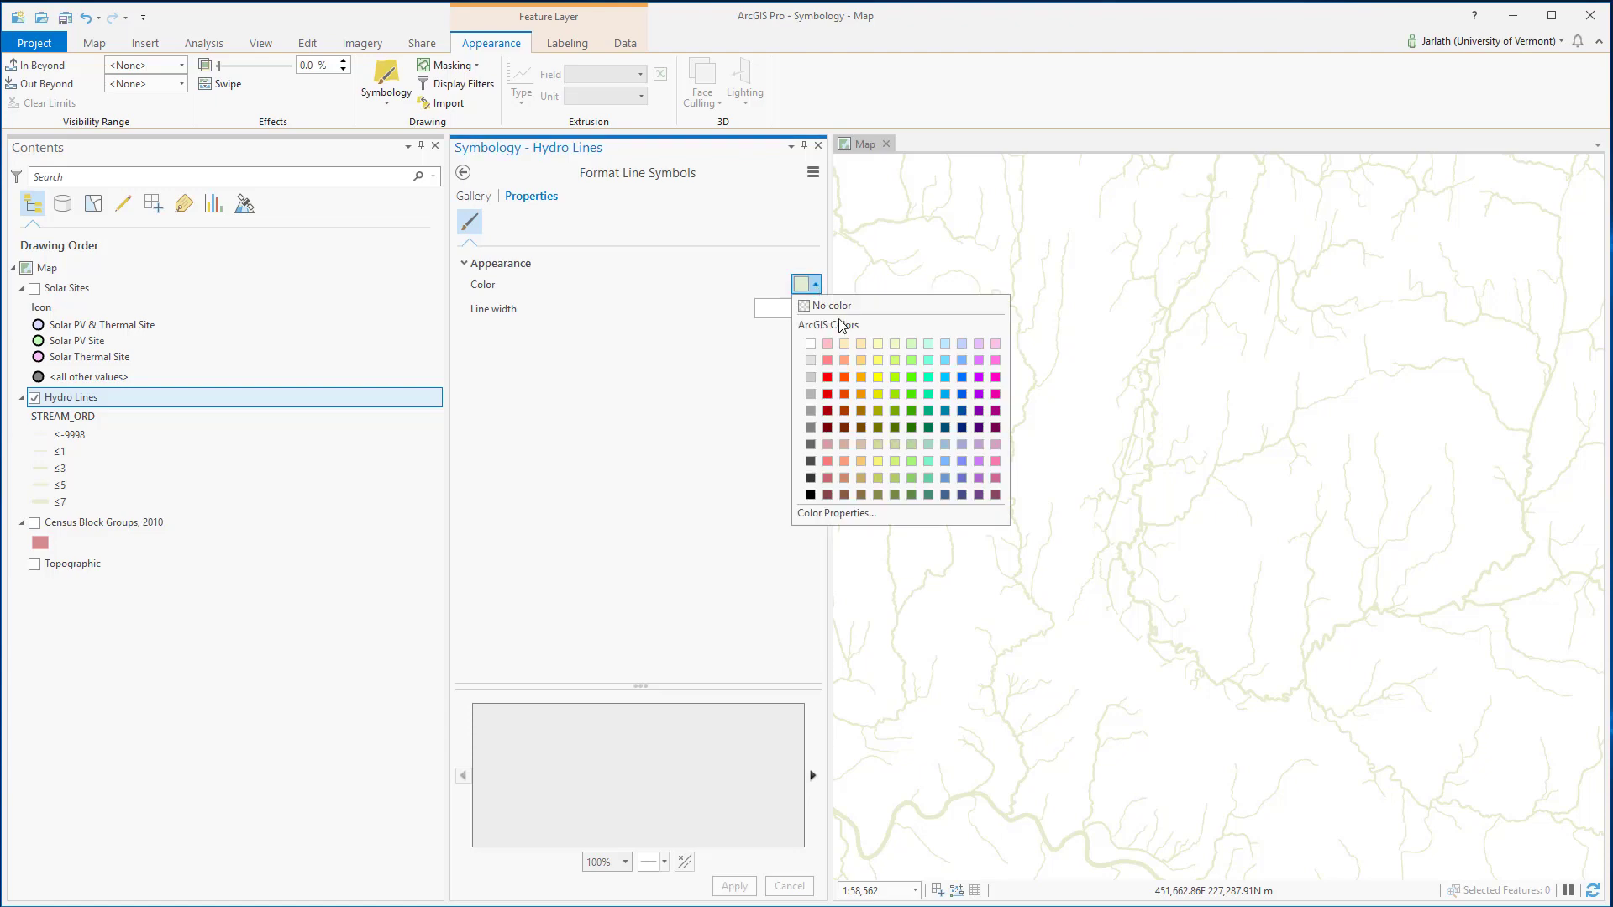
{"action": "left_click", "coordinate": [958, 398]}
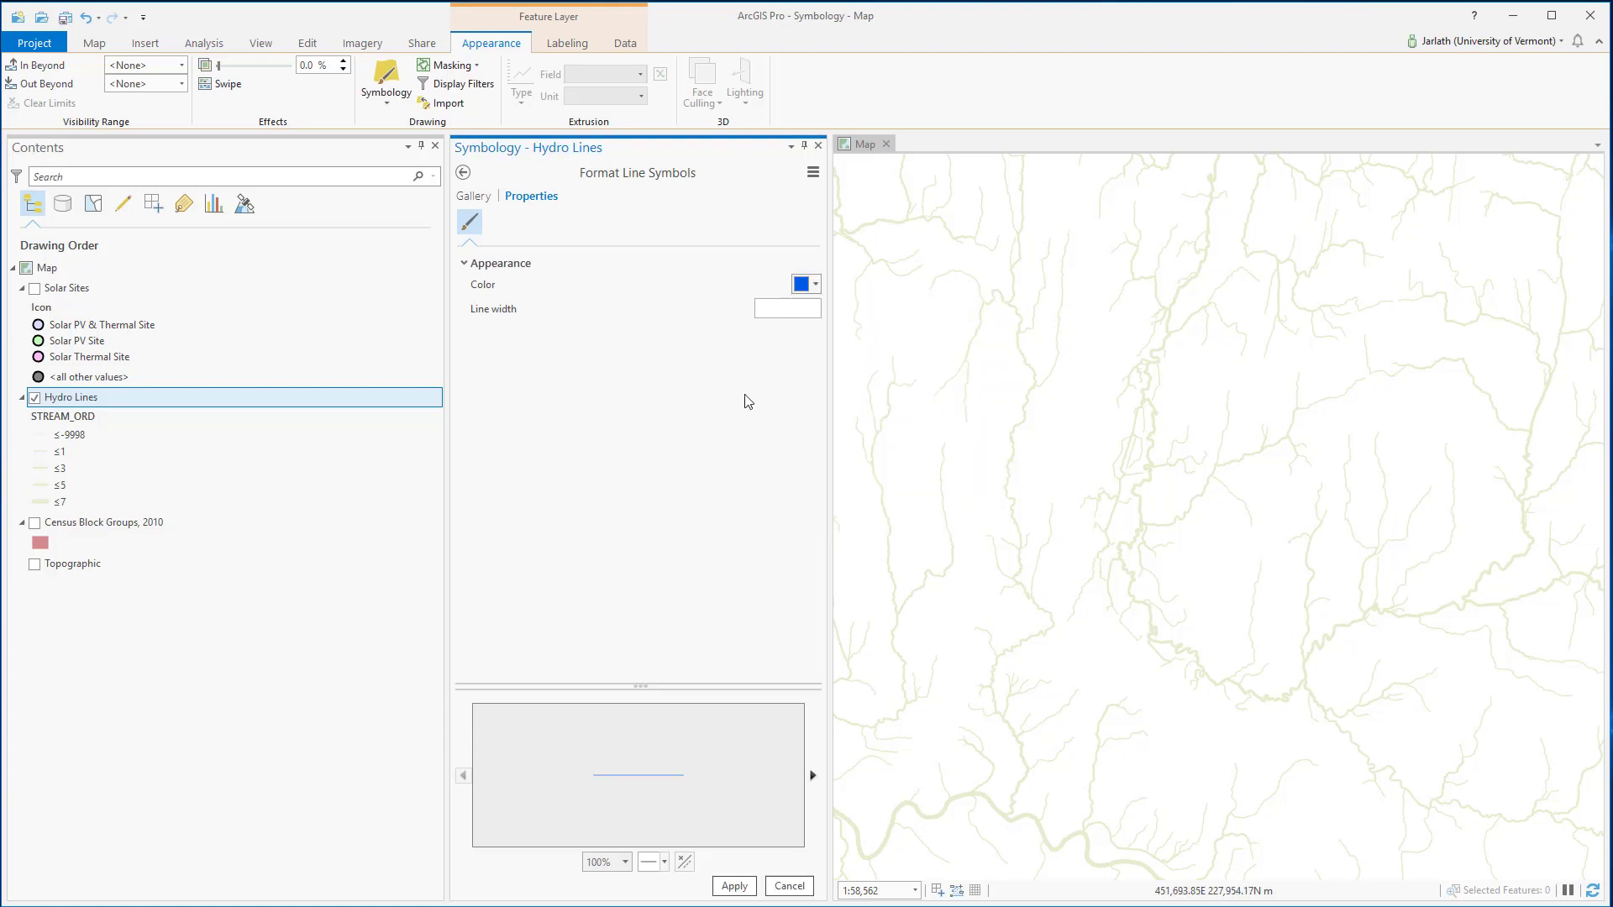
{"action": "left_click", "coordinate": [739, 885]}
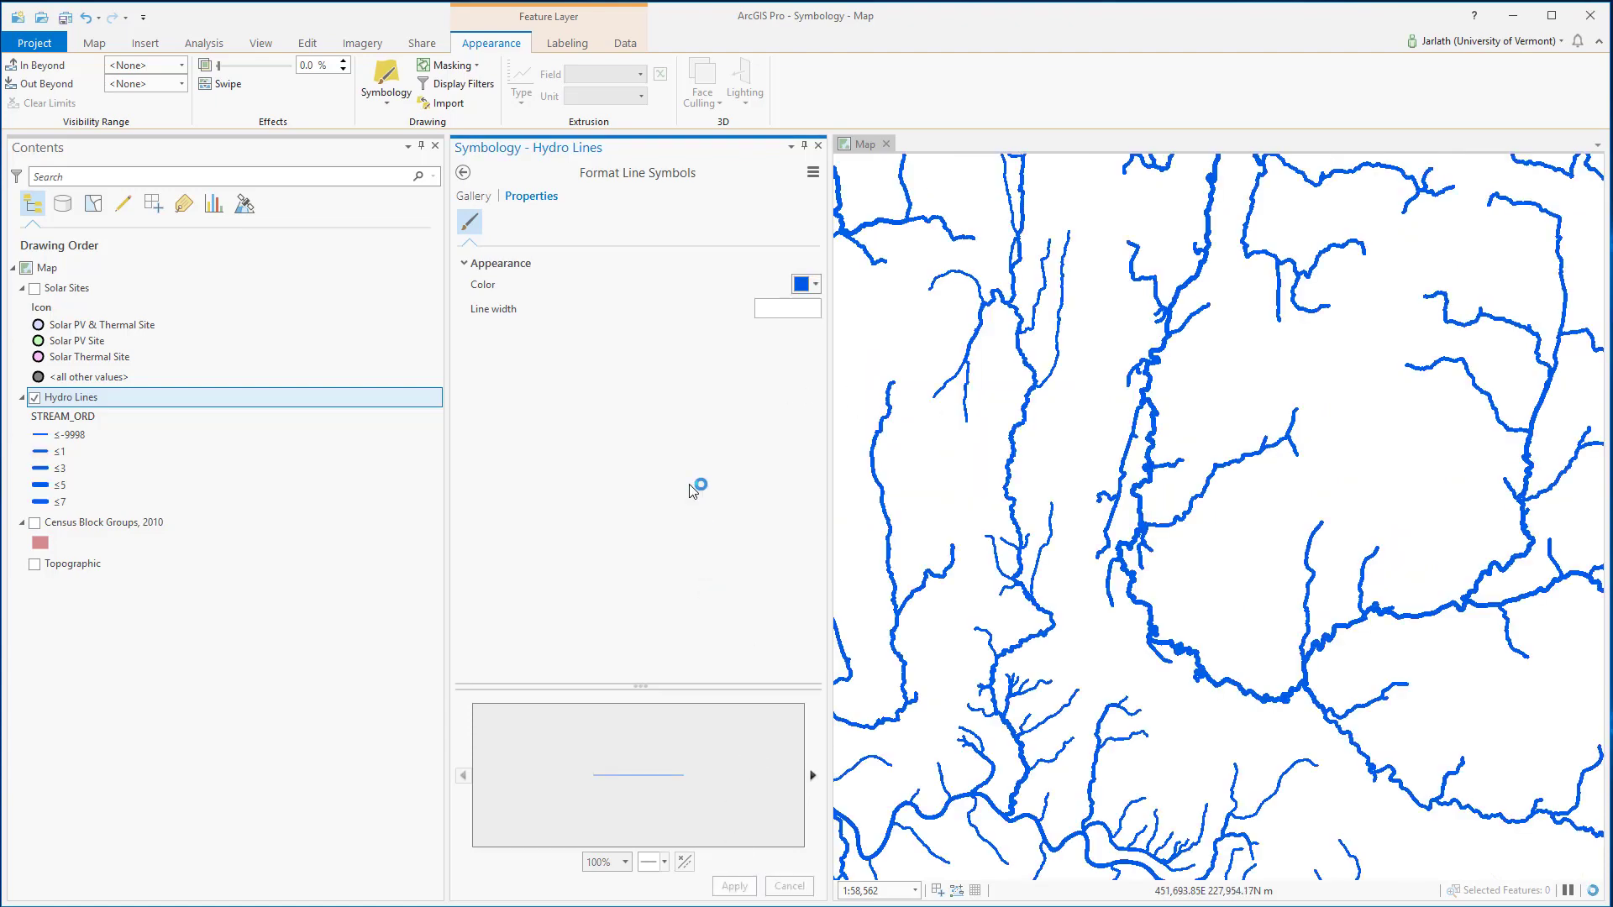
Zoom out and pan west to view the blue streams.
{"action": "scroll", "coordinate": [1140, 592], "scroll_direction": "down", "scroll_amount": 2}
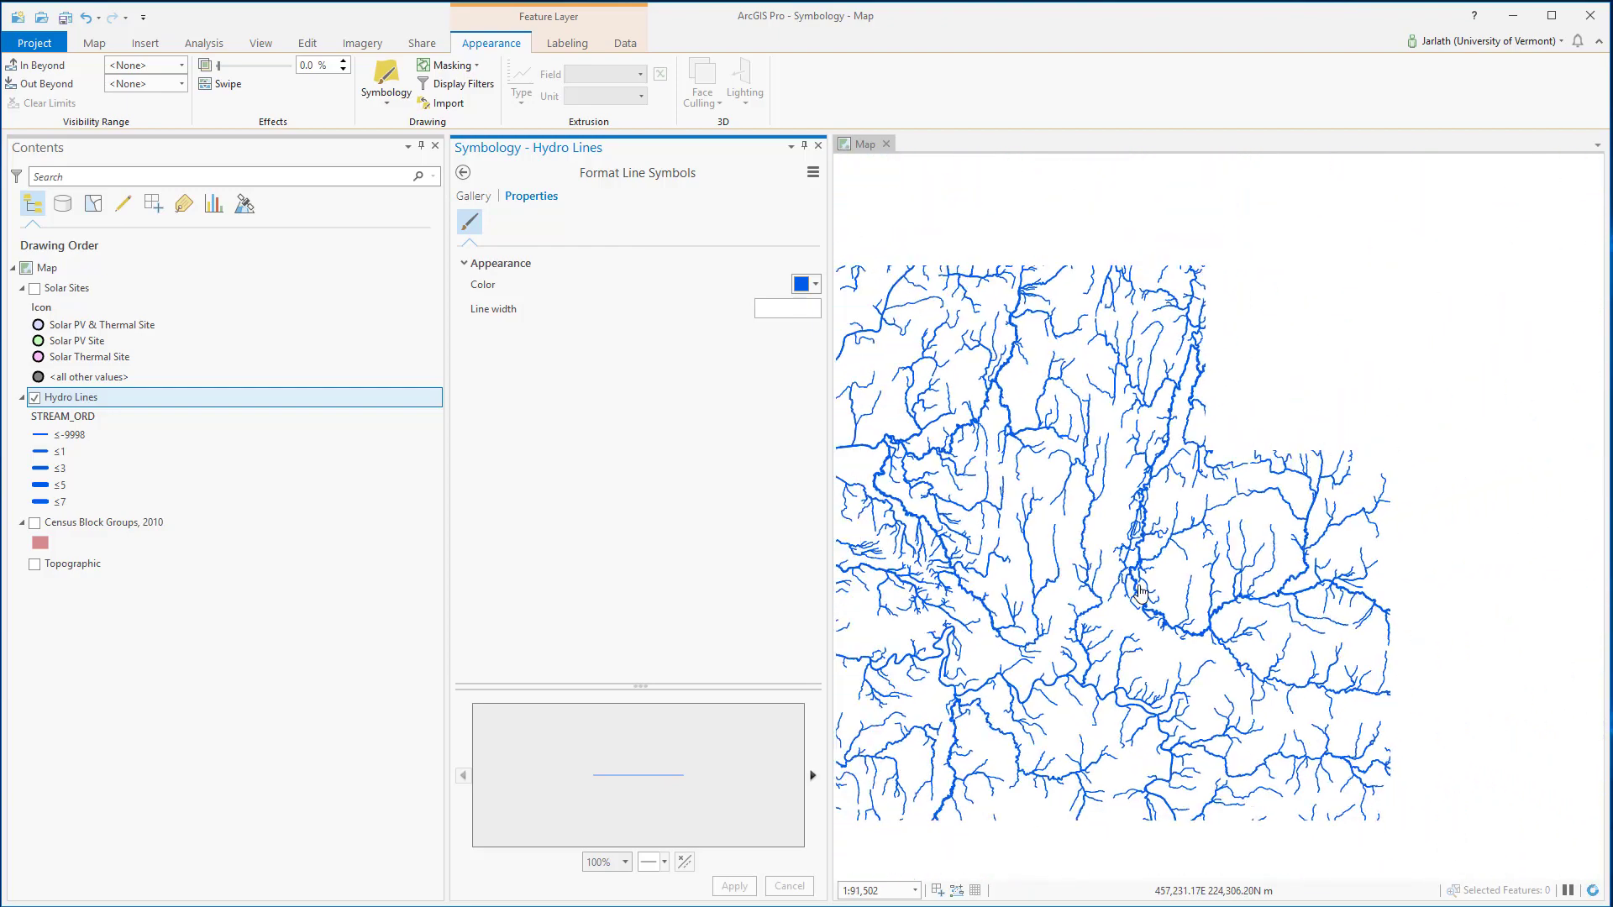
{"action": "scroll", "coordinate": [1140, 592], "scroll_direction": "down", "scroll_amount": 2}
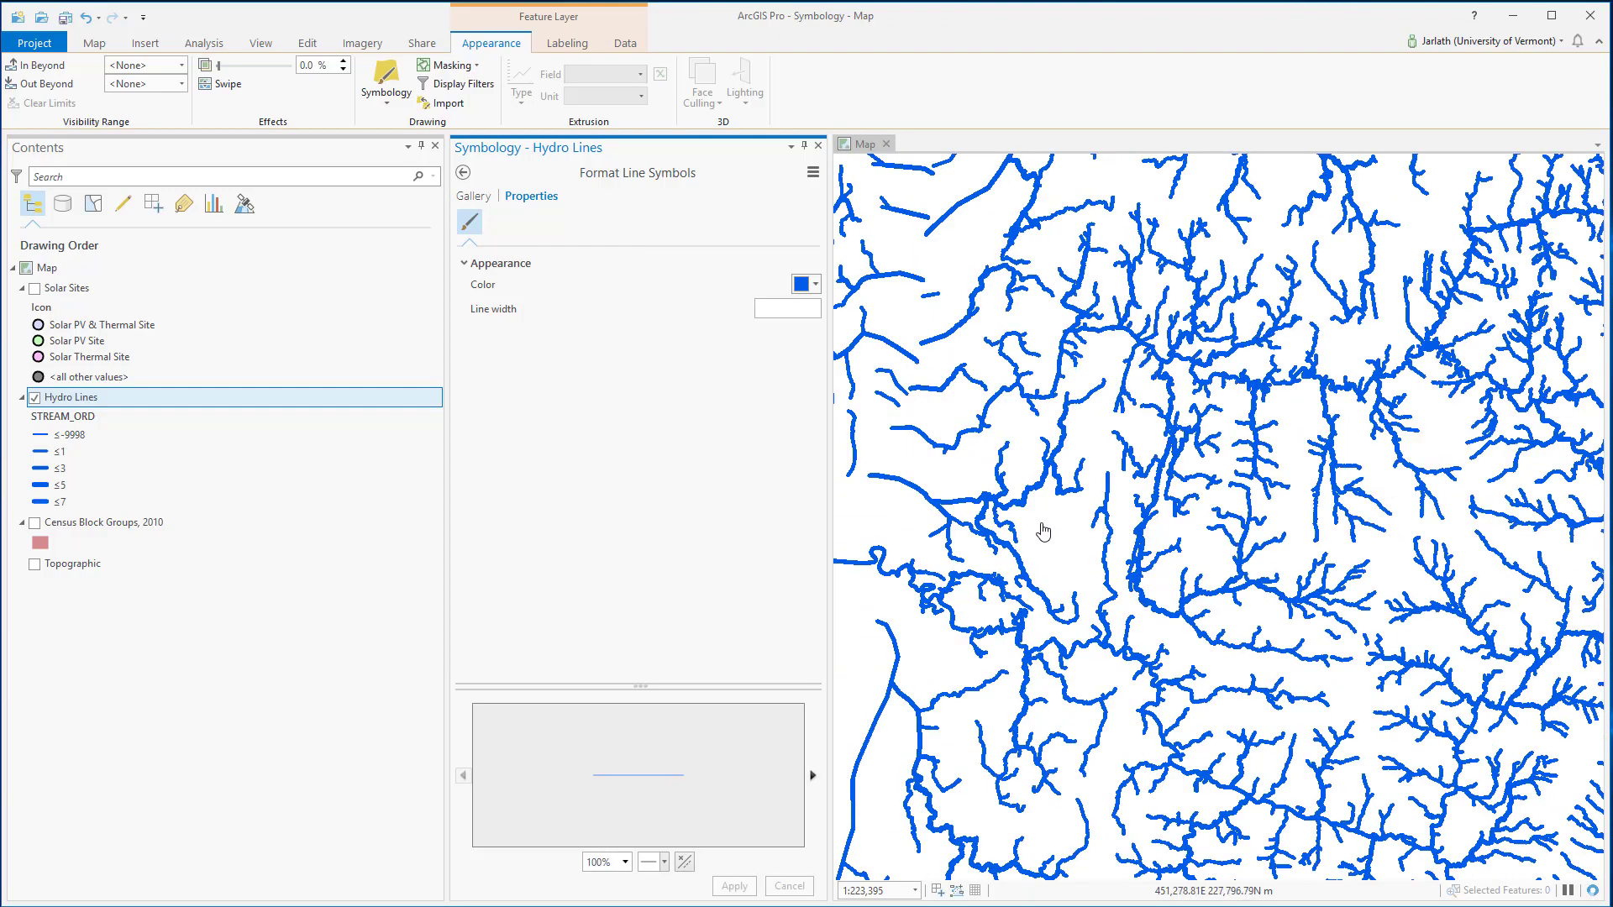
{"action": "left_click_drag", "start_coordinate": [987, 477], "coordinate": [1140, 492]}
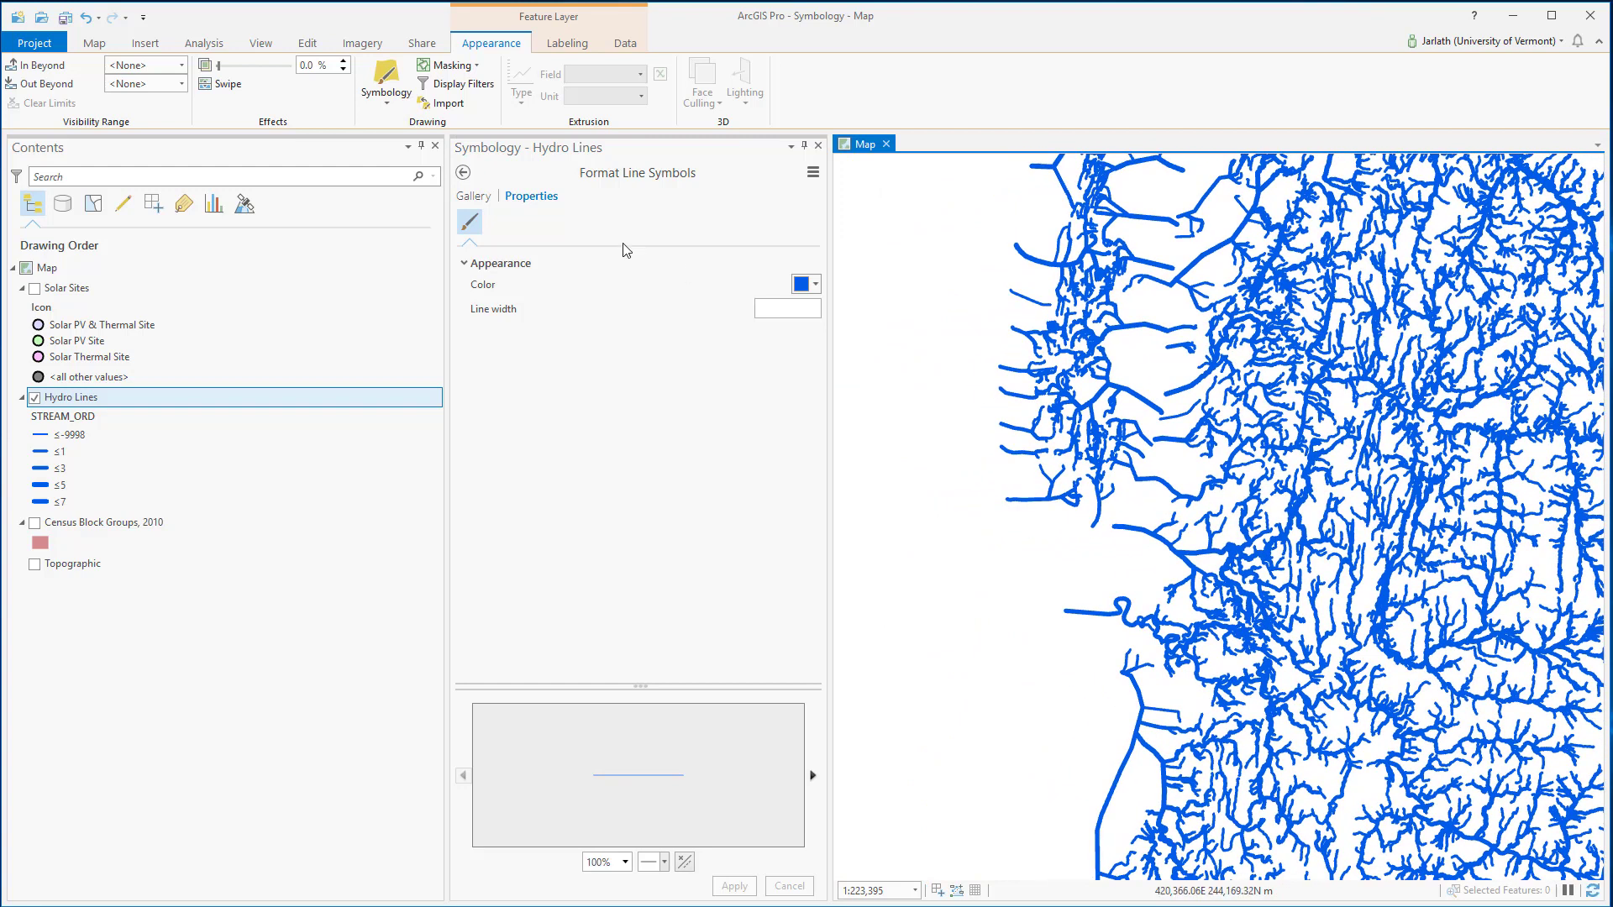
{"action": "left_click", "coordinate": [467, 175]}
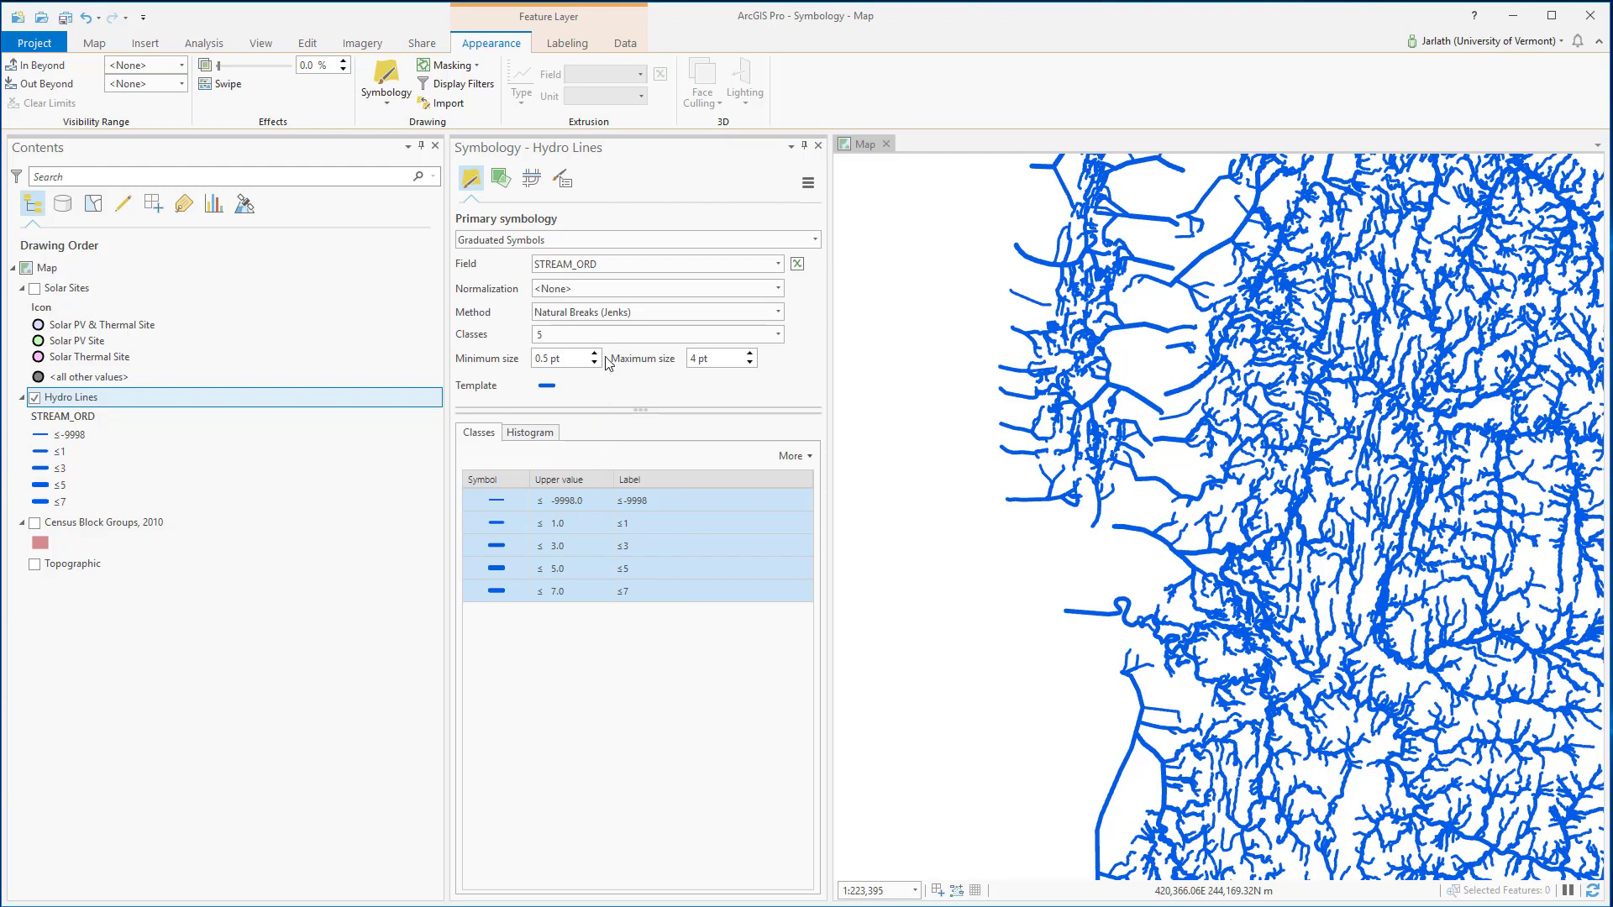
Reduce Hydro Lines to 3 classes with a 2 pt maximum line width.
{"action": "left_click", "coordinate": [778, 334]}
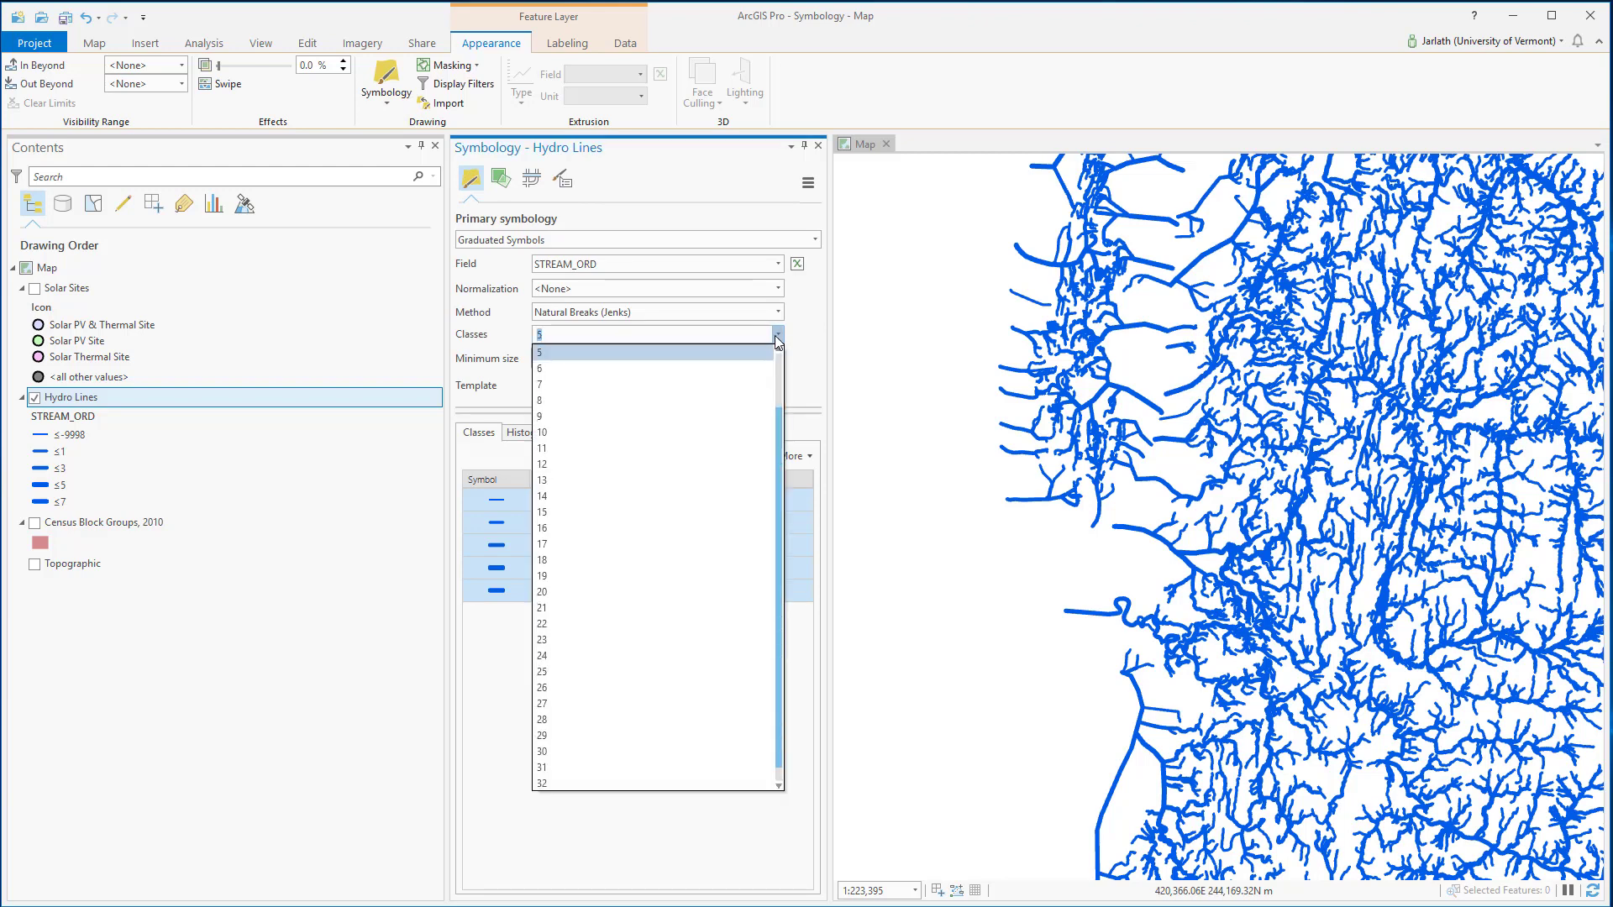
{"action": "left_click", "coordinate": [781, 351]}
{"action": "left_click", "coordinate": [781, 352]}
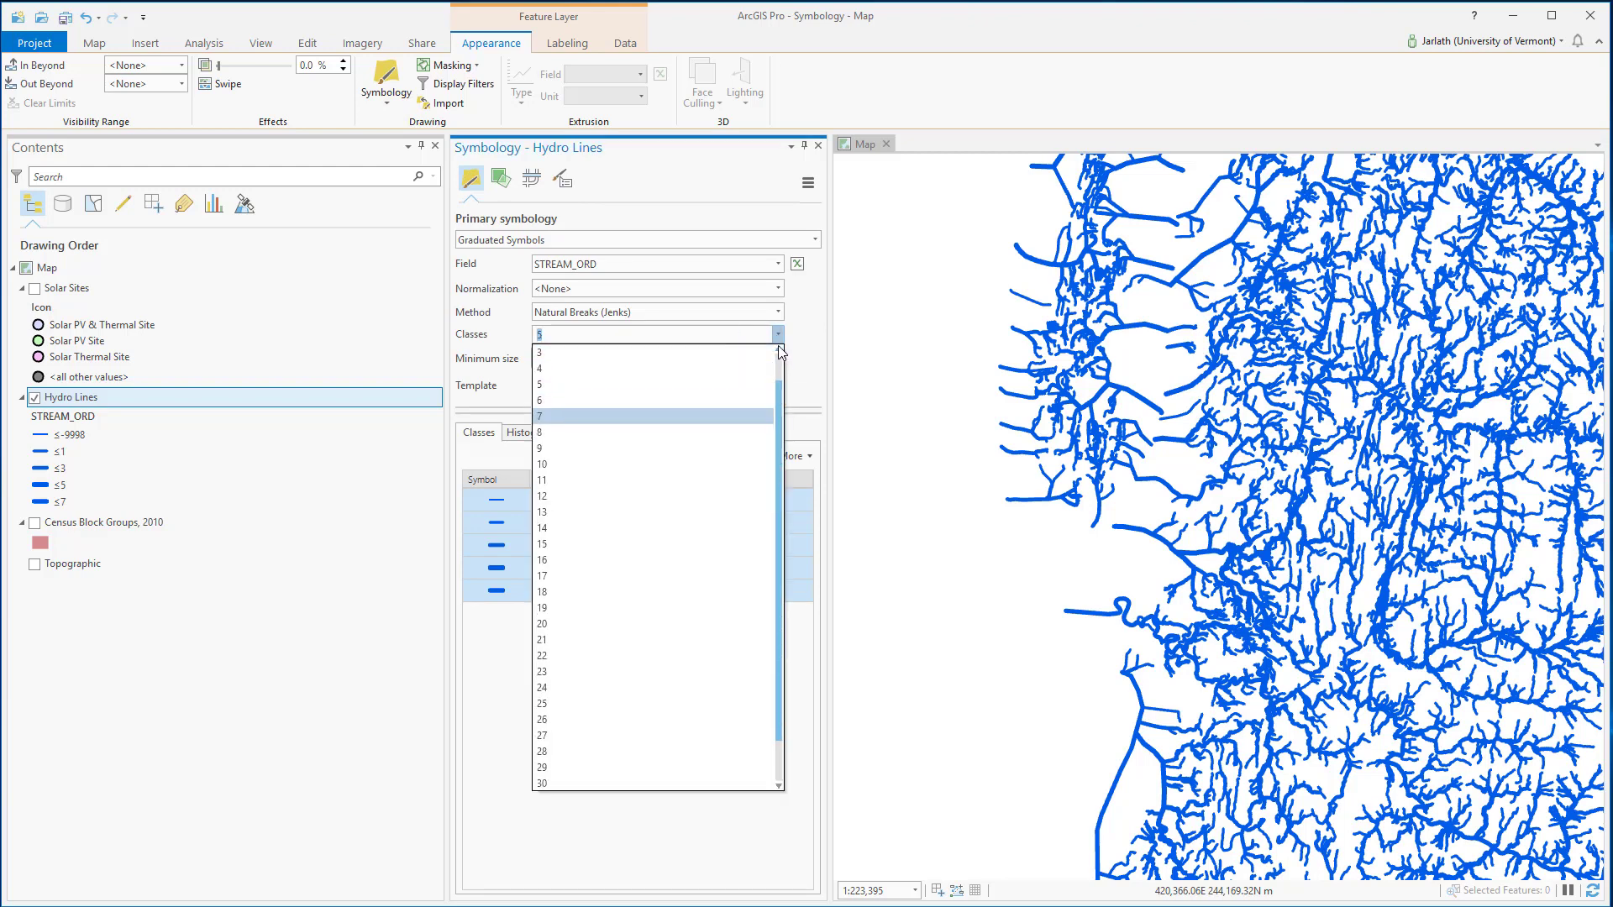
{"action": "left_click", "coordinate": [781, 351]}
{"action": "left_click", "coordinate": [652, 369]}
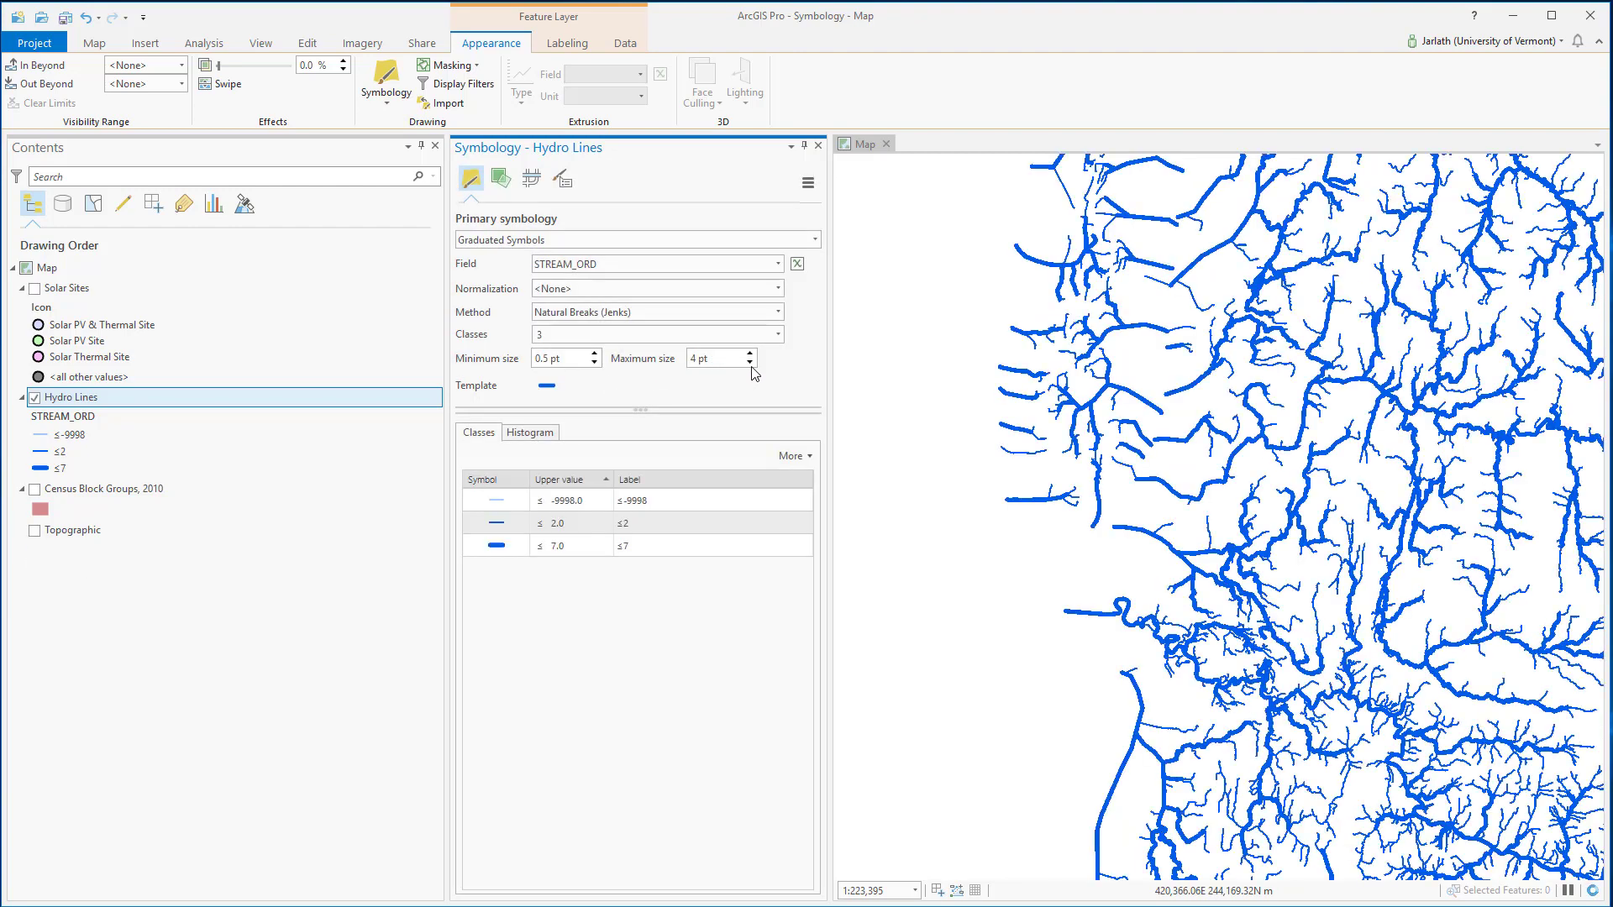
{"action": "left_click", "coordinate": [750, 363]}
{"action": "left_click", "coordinate": [750, 363]}
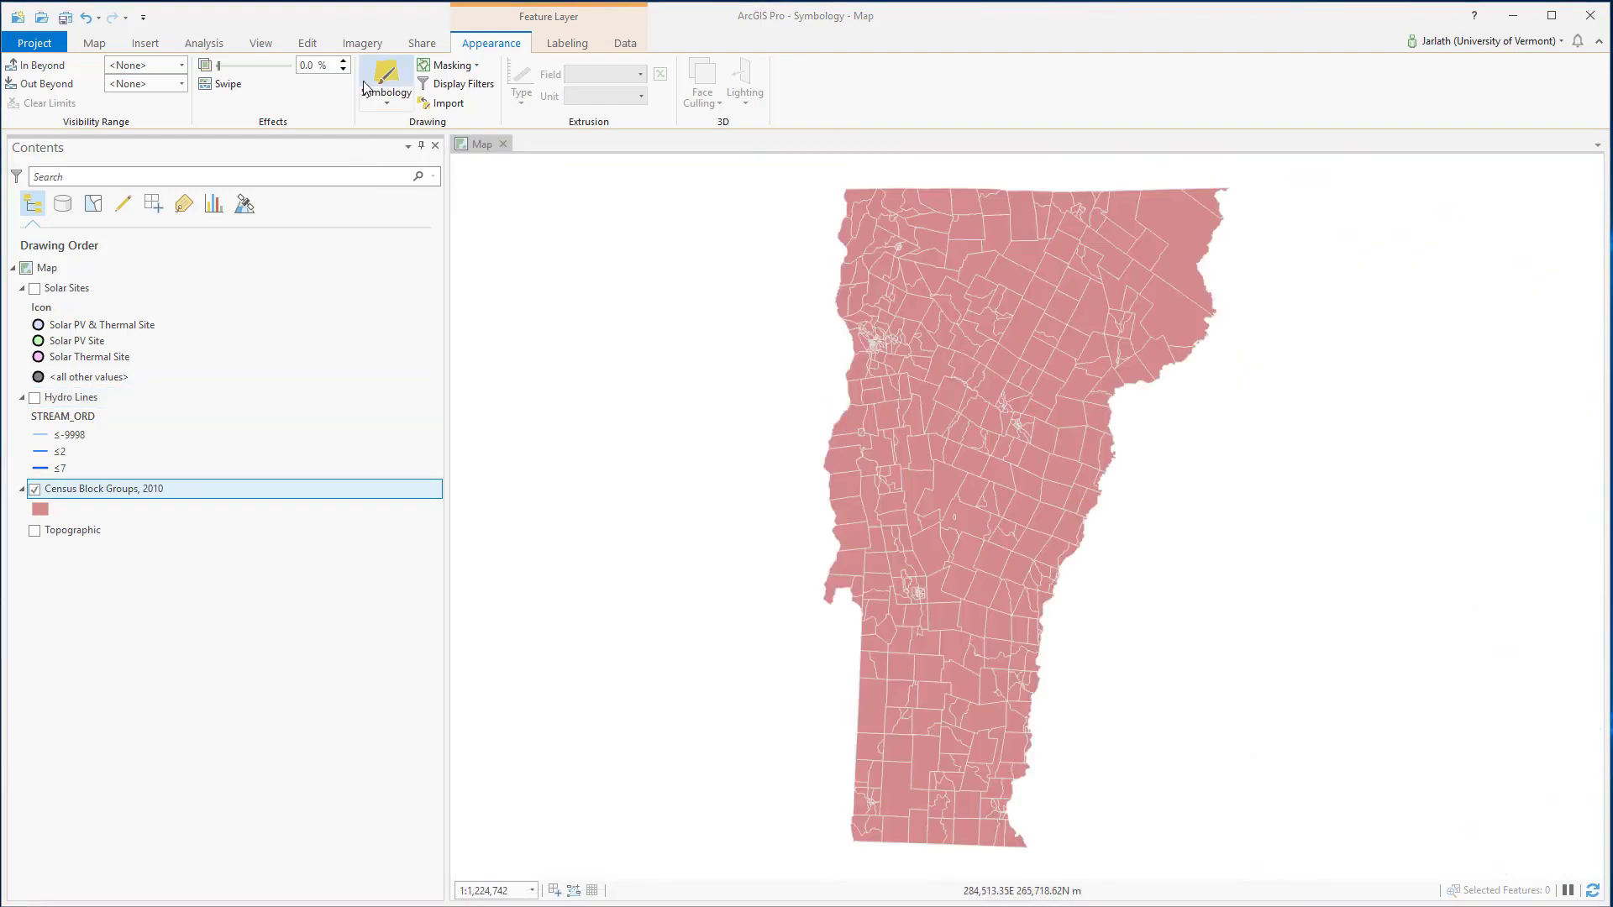
Symbolize Census Block Groups, 2010 by Unique Values on OBJECTID, adding all 522 values.
{"action": "left_click", "coordinate": [384, 80]}
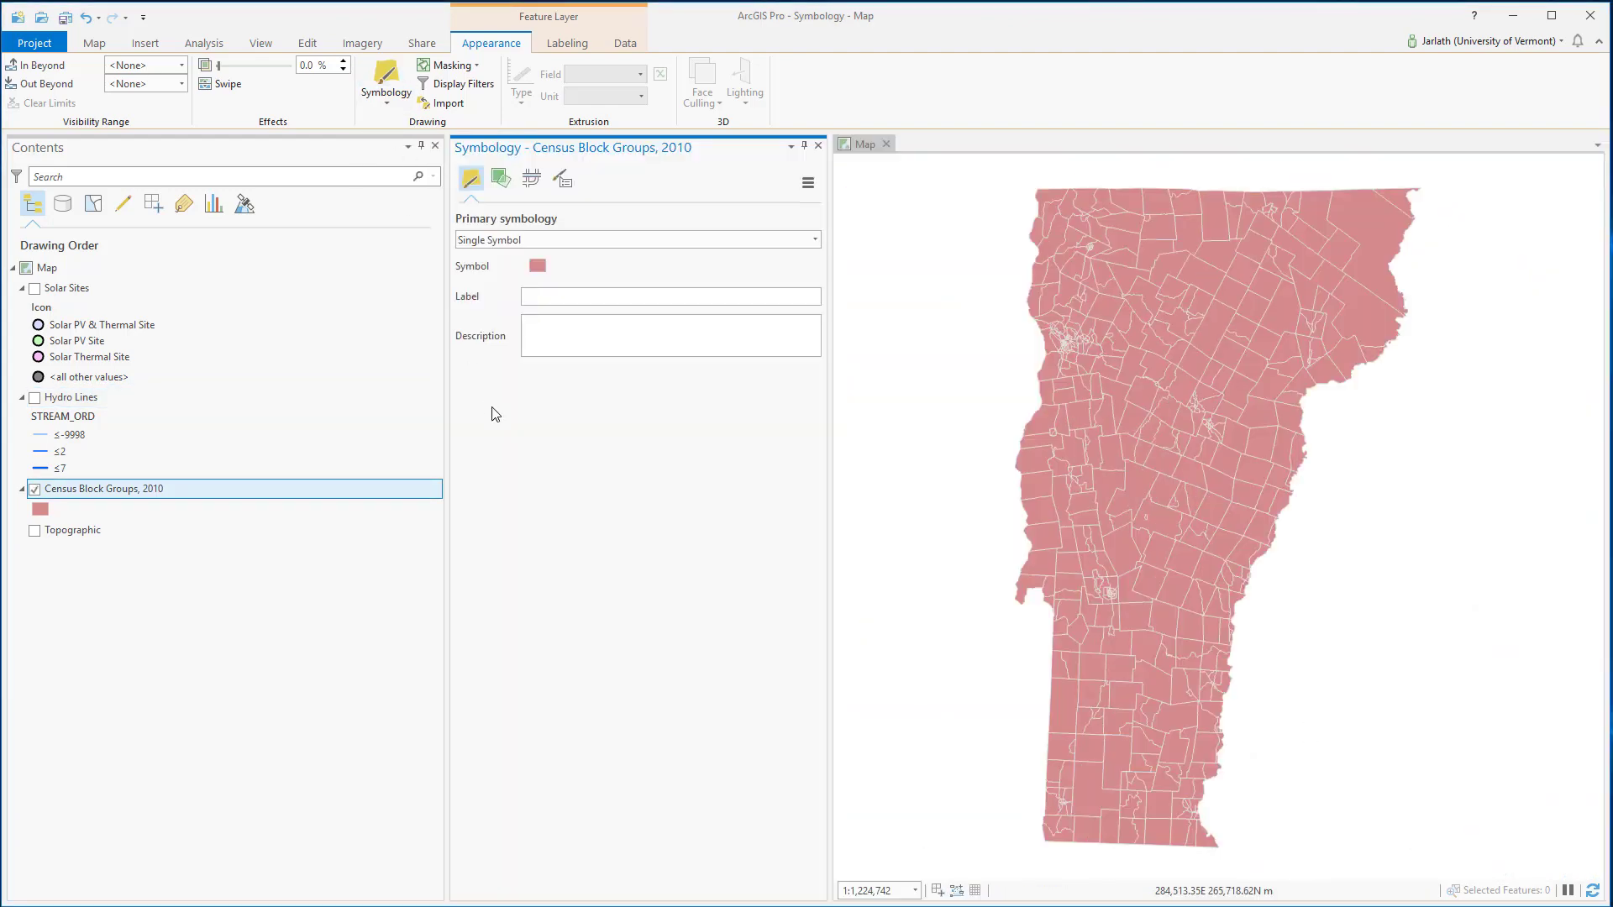
{"action": "left_click", "coordinate": [814, 239]}
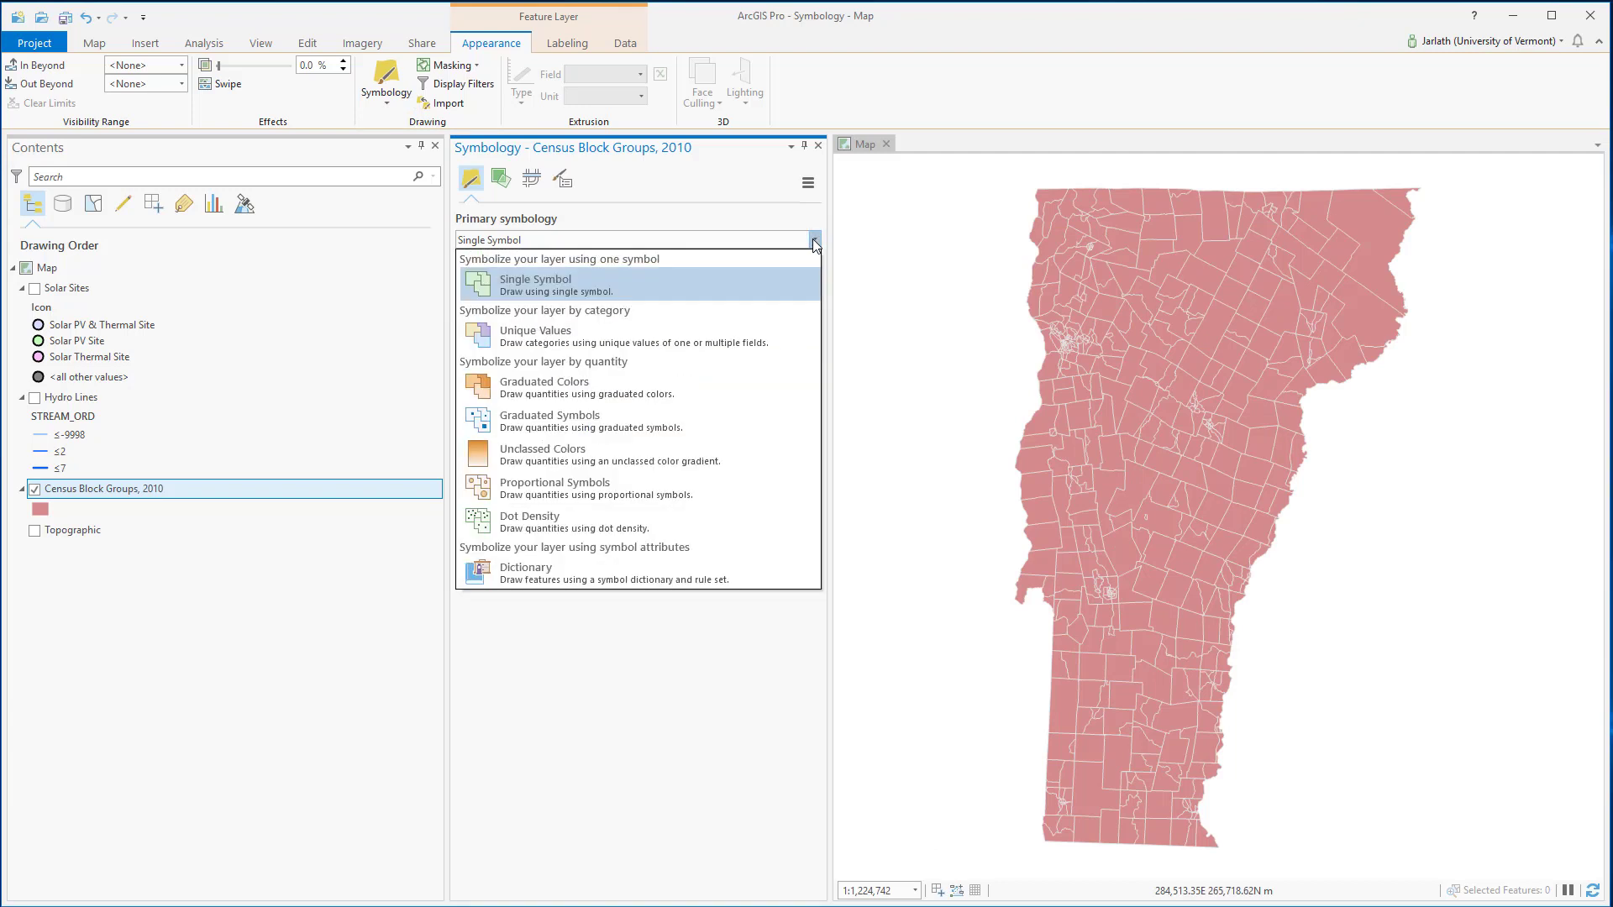
{"action": "left_click", "coordinate": [714, 334]}
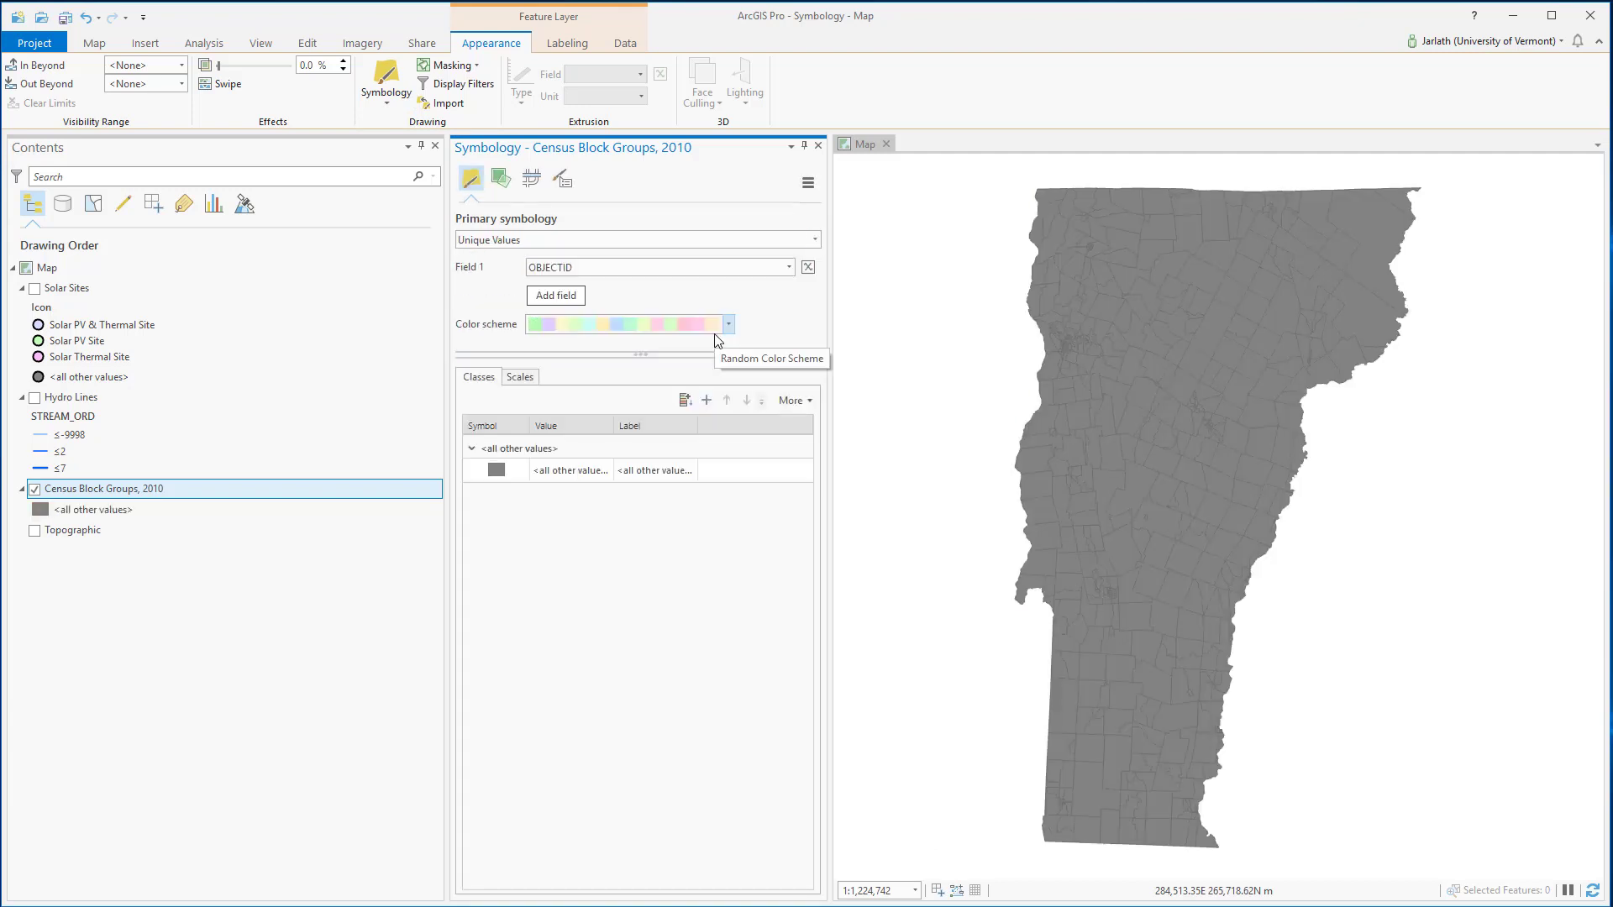
{"action": "left_click", "coordinate": [685, 401]}
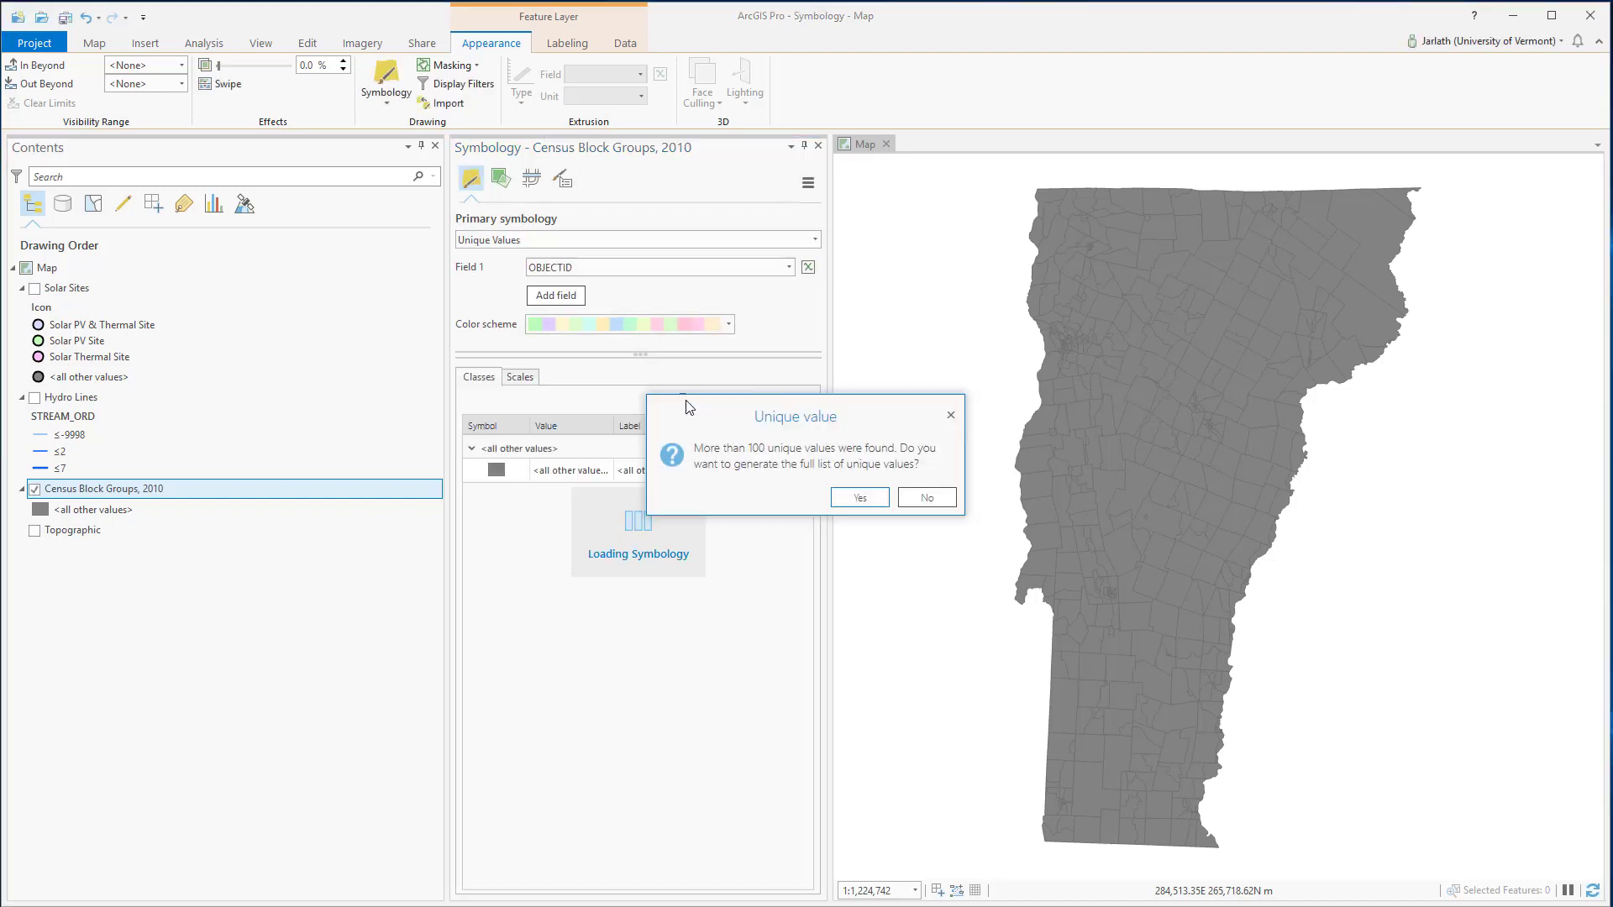
{"action": "left_click", "coordinate": [856, 498]}
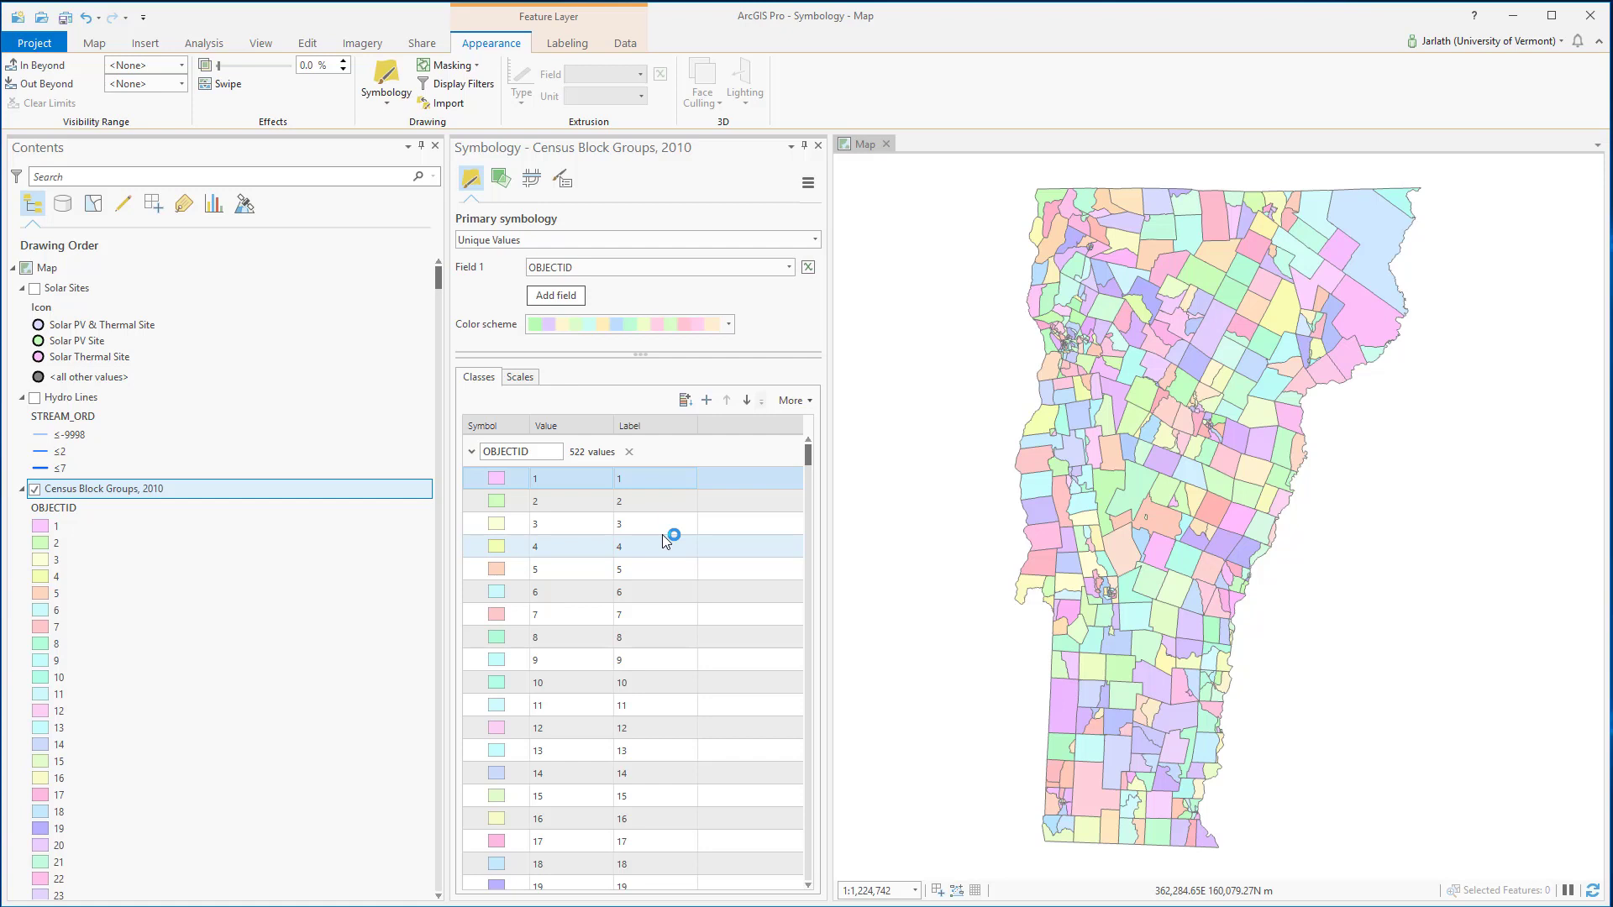
Switch the block groups to Graduated Colors classified on the P0030001 population field.
{"action": "left_click", "coordinate": [814, 239]}
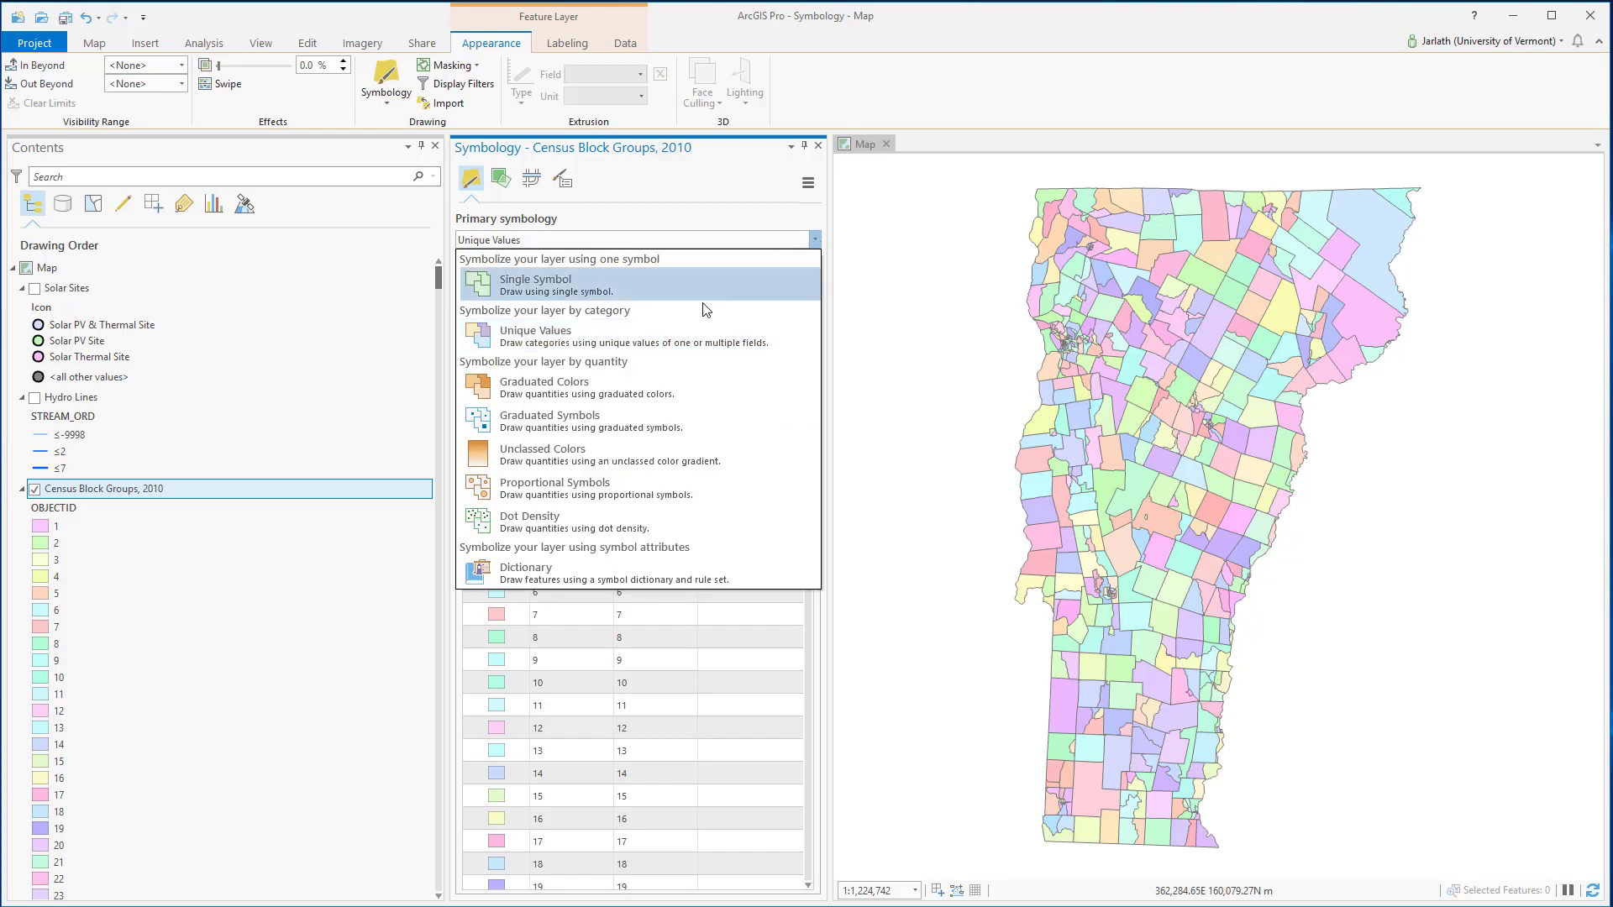
{"action": "left_click", "coordinate": [647, 385]}
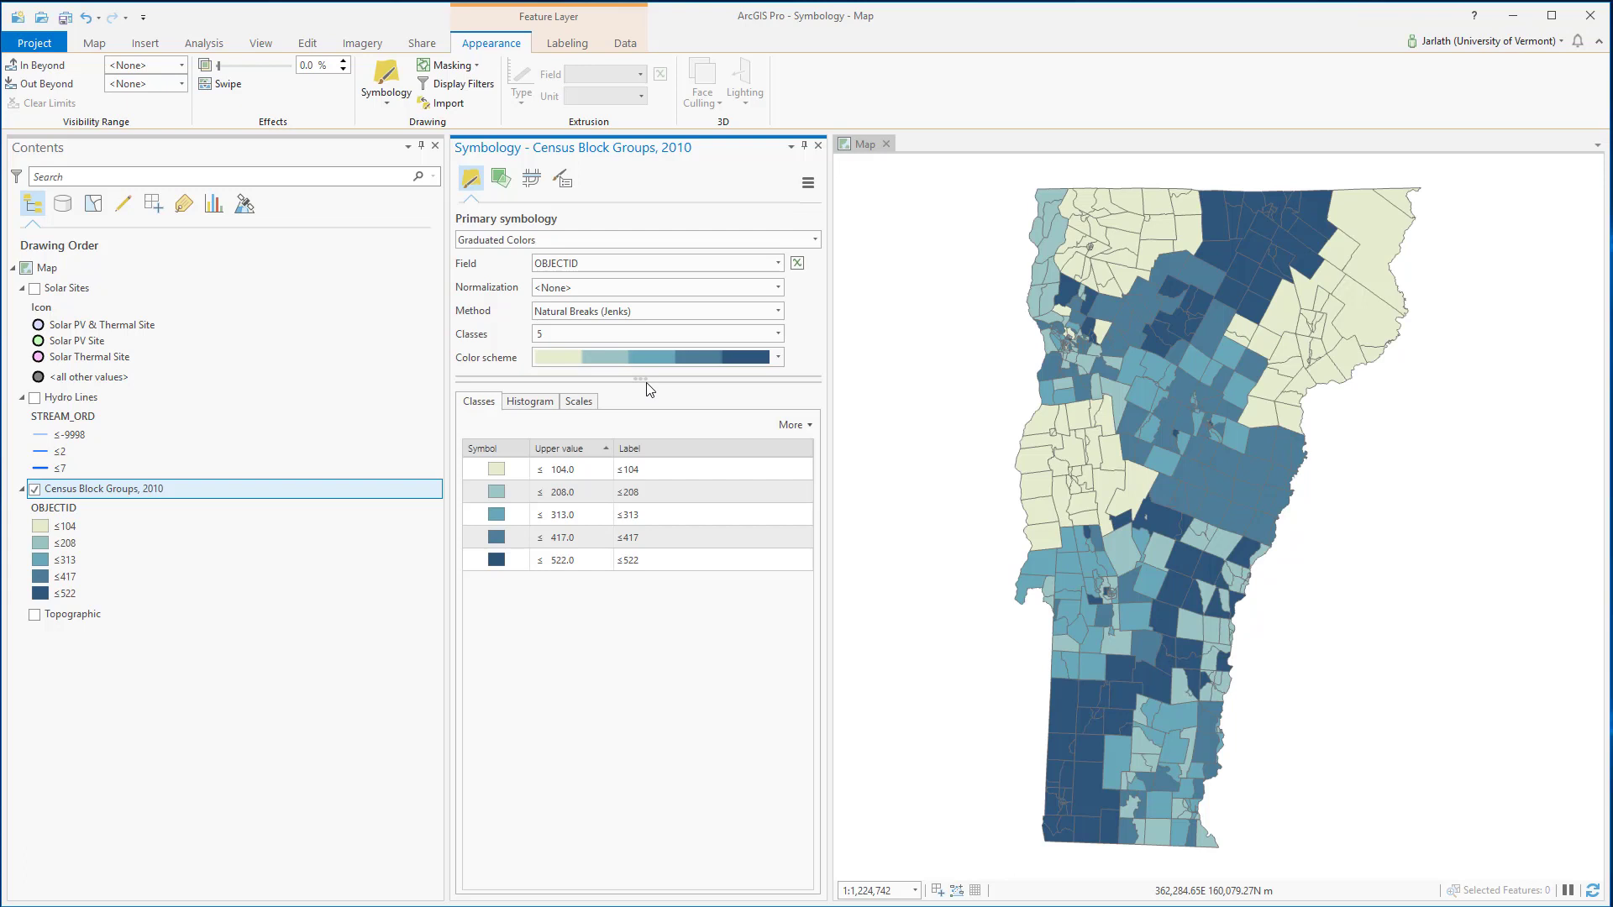
{"action": "left_click", "coordinate": [778, 264]}
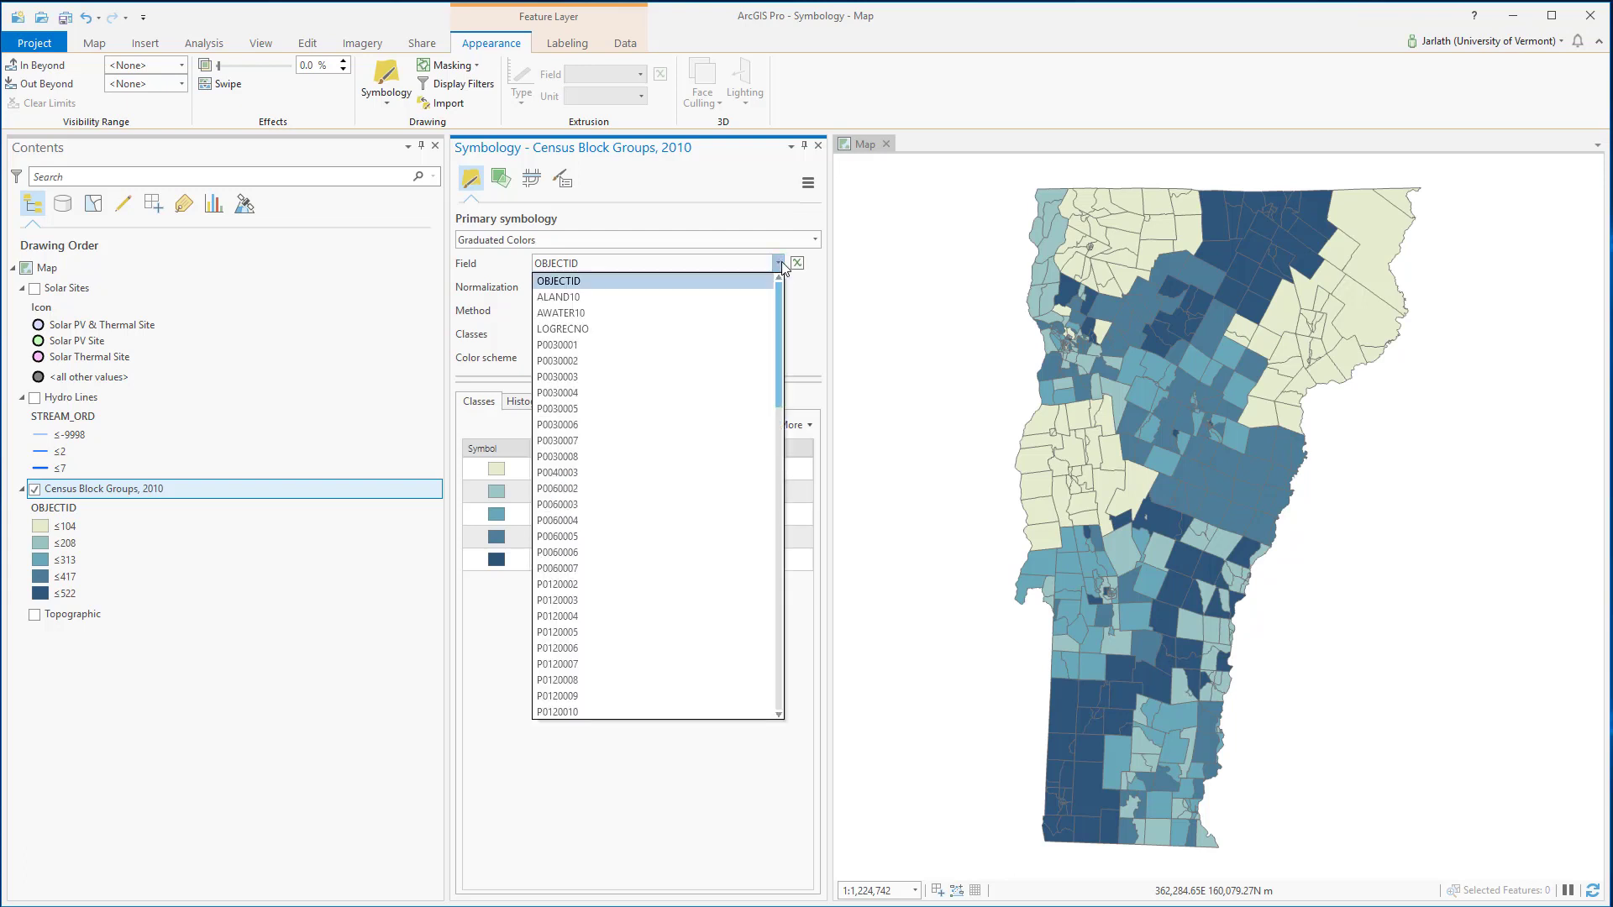
{"action": "left_click", "coordinate": [647, 344]}
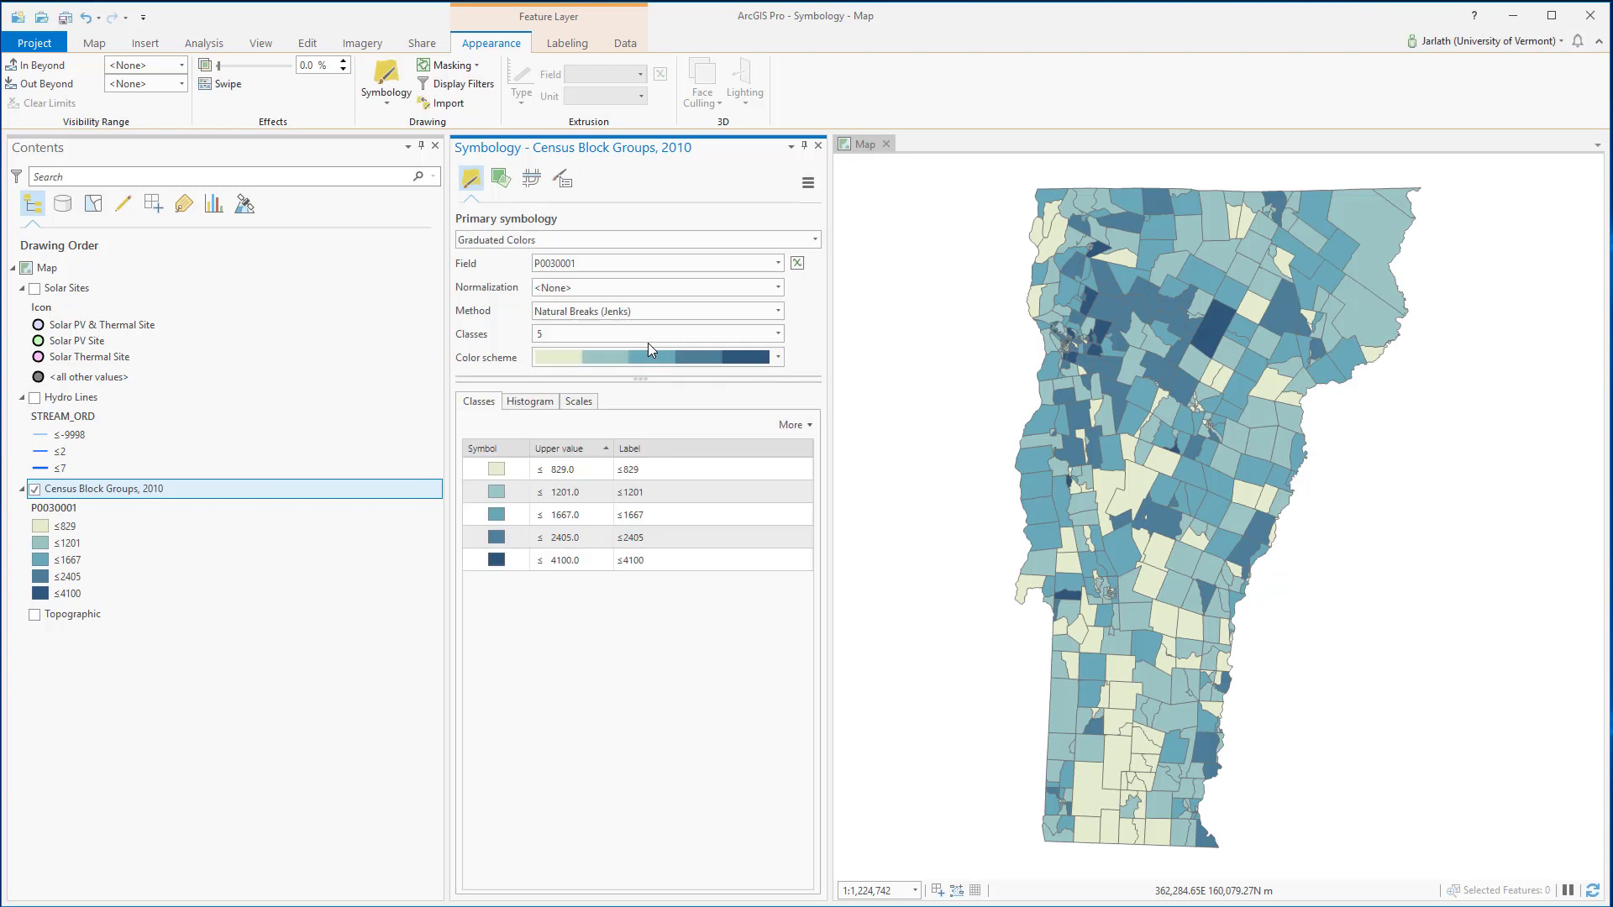
Compare Quantile, Equal Interval, Defined Interval and Standard Deviation, then return to Natural Breaks (Jenks).
{"action": "left_click", "coordinate": [778, 312]}
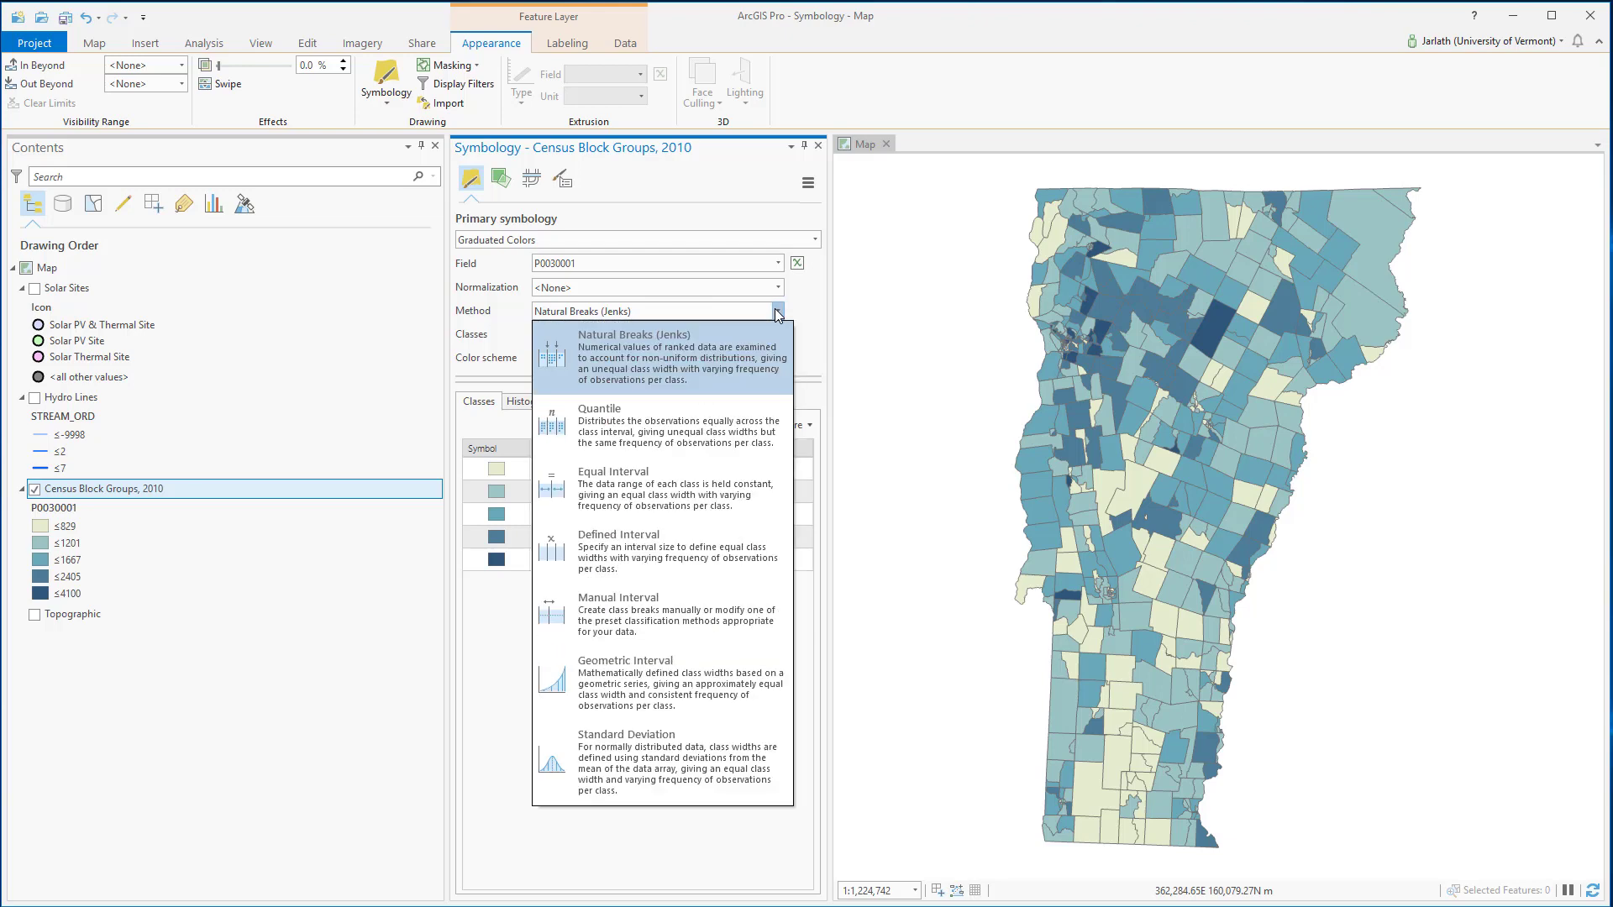
{"action": "left_click", "coordinate": [739, 424]}
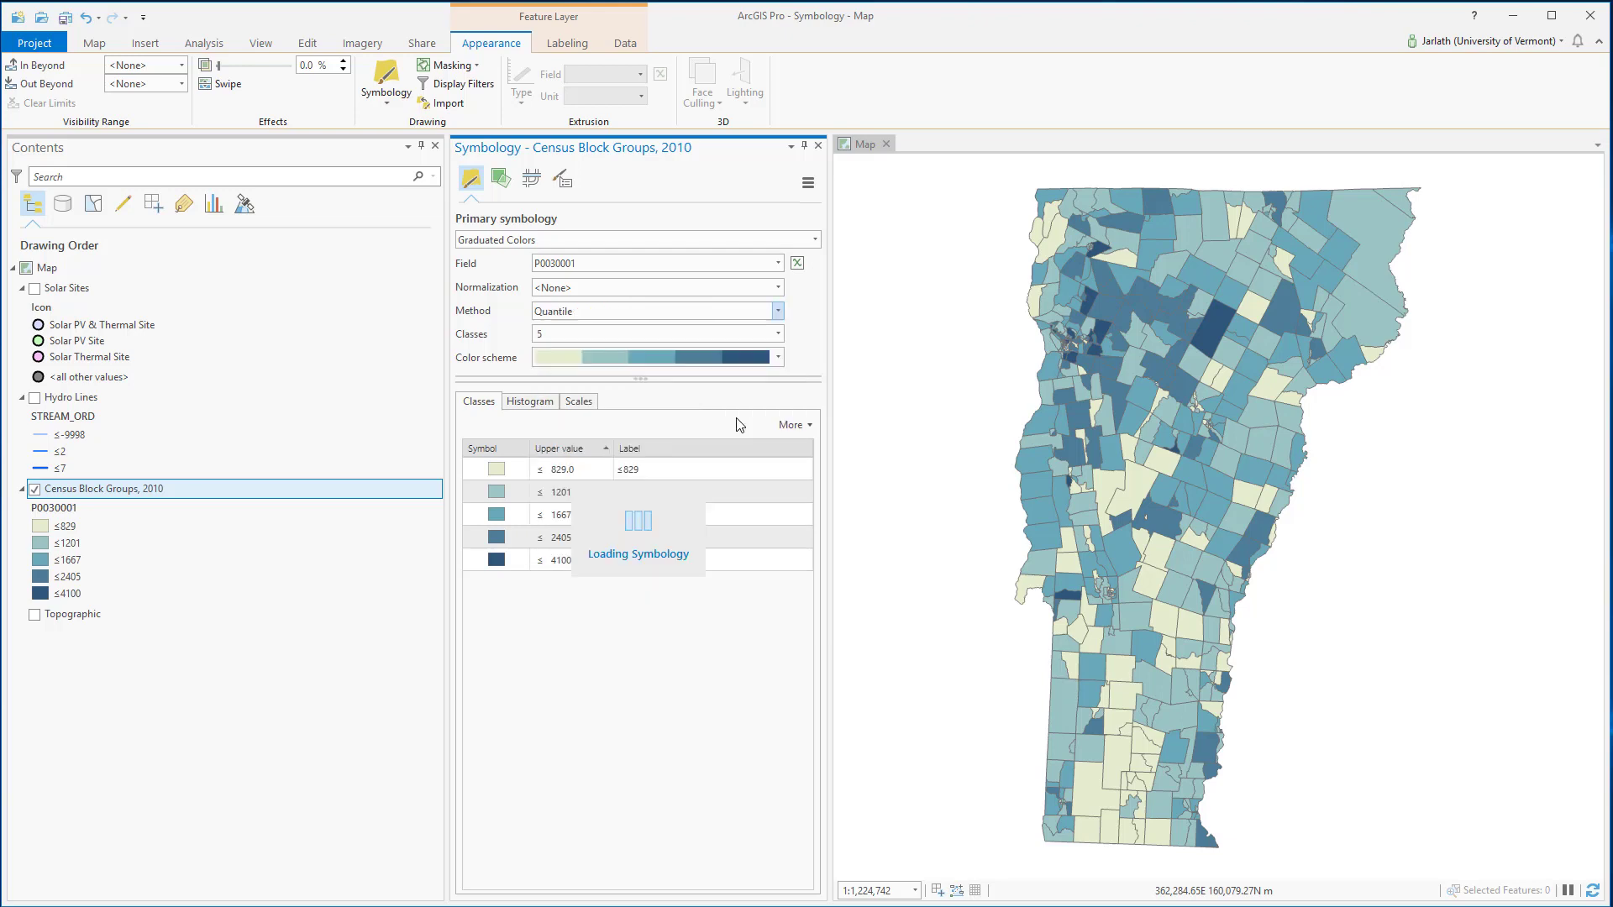
{"action": "left_click", "coordinate": [778, 311]}
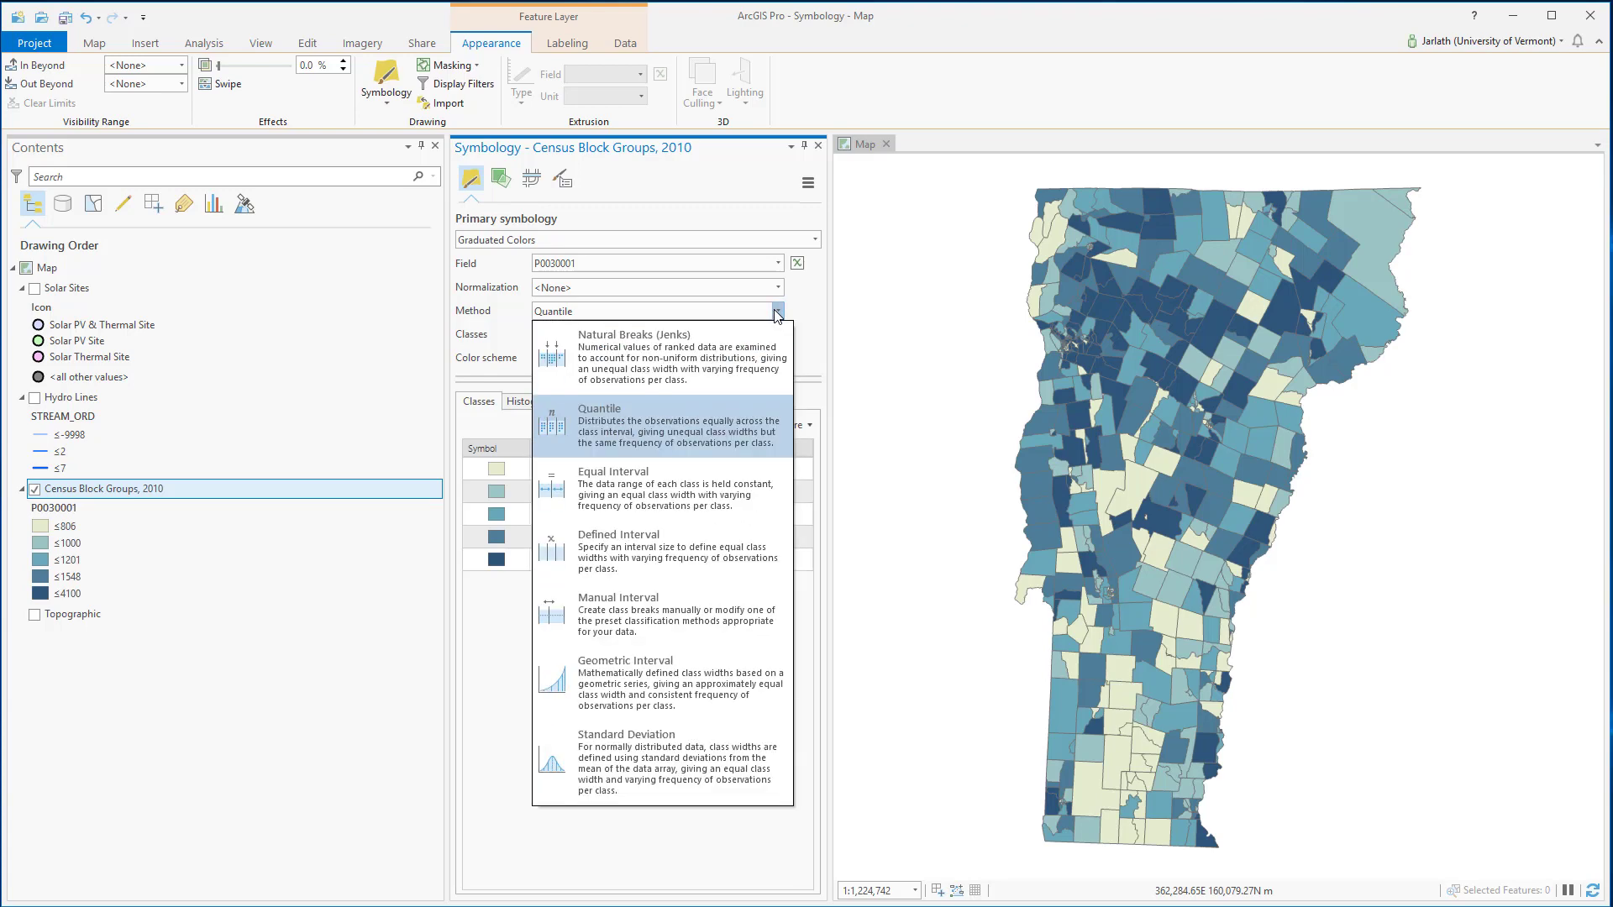
{"action": "left_click", "coordinate": [720, 483]}
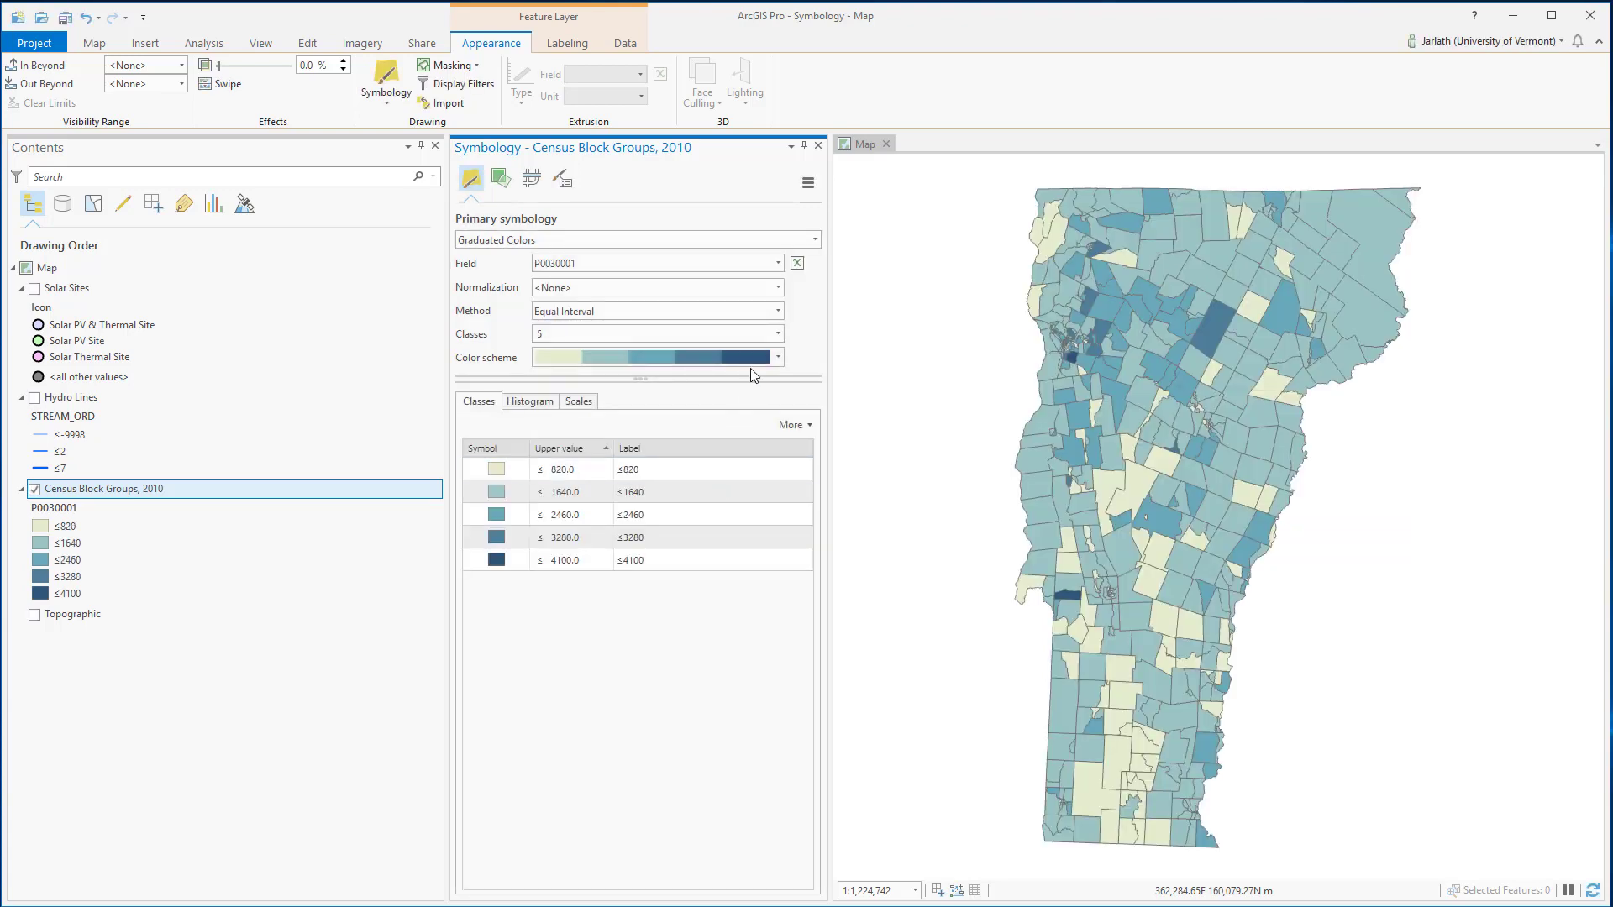
{"action": "left_click", "coordinate": [778, 312]}
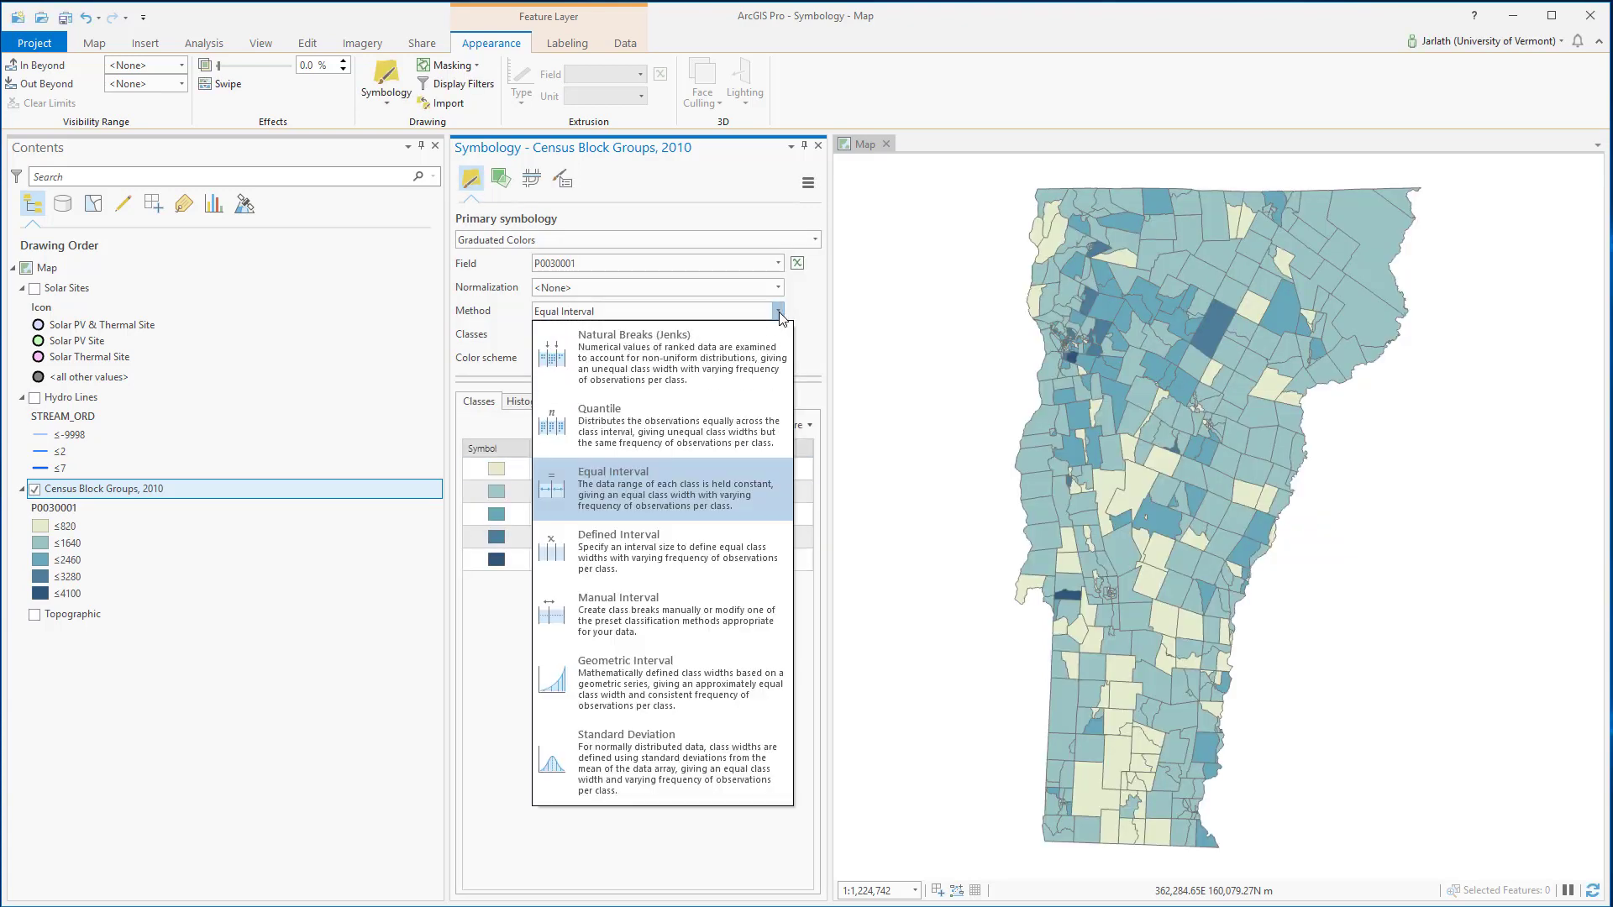
{"action": "left_click", "coordinate": [702, 542]}
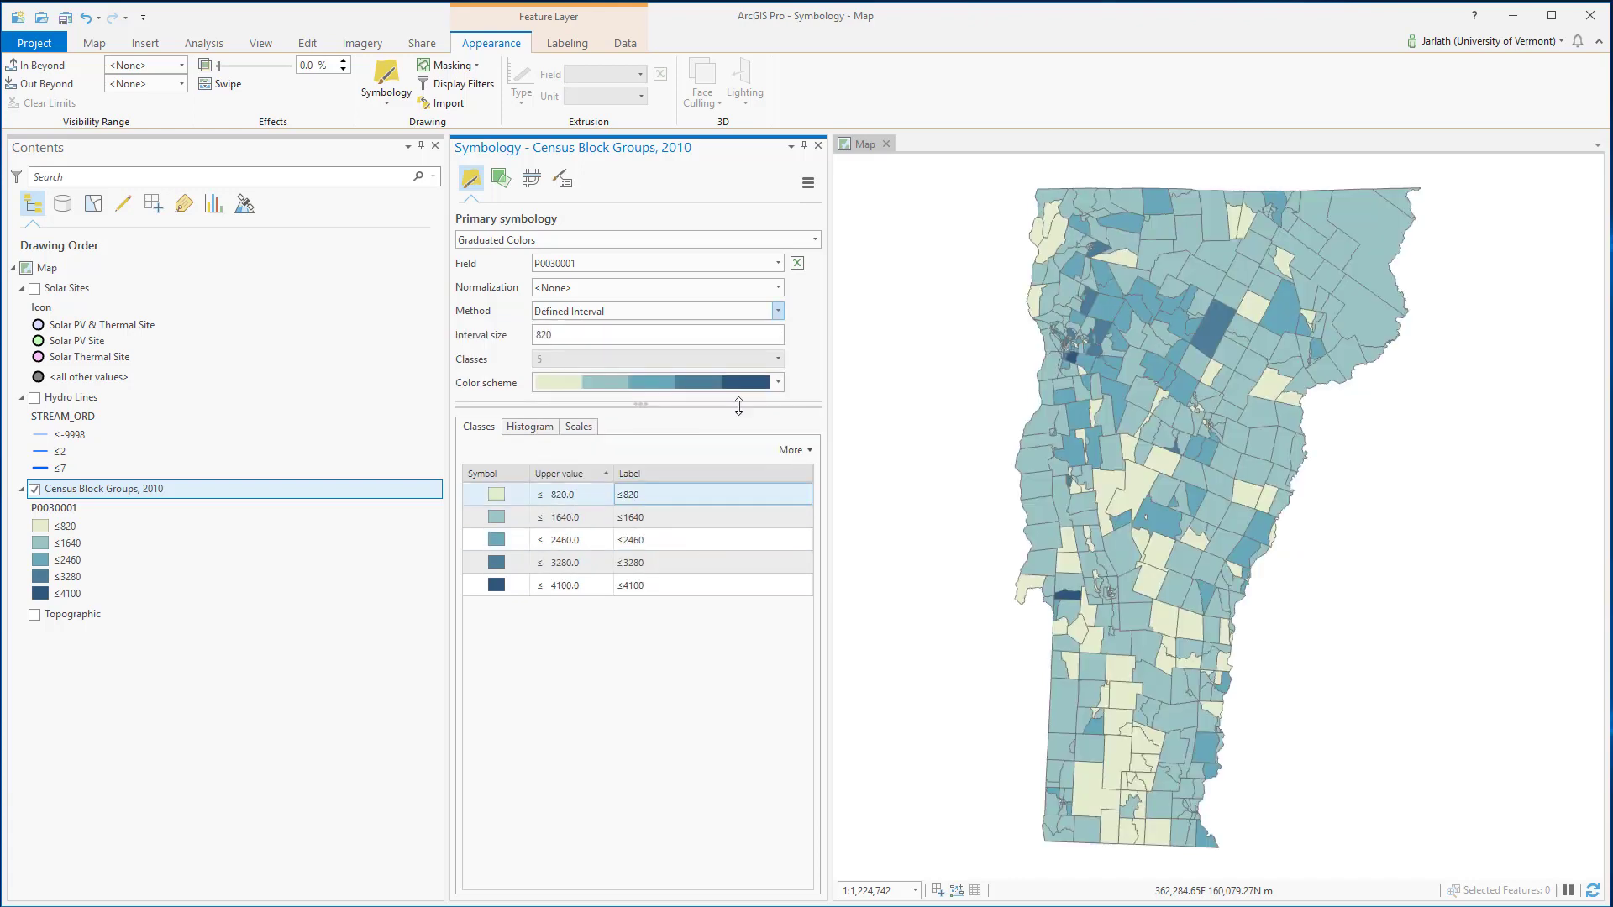
{"action": "left_click", "coordinate": [778, 312]}
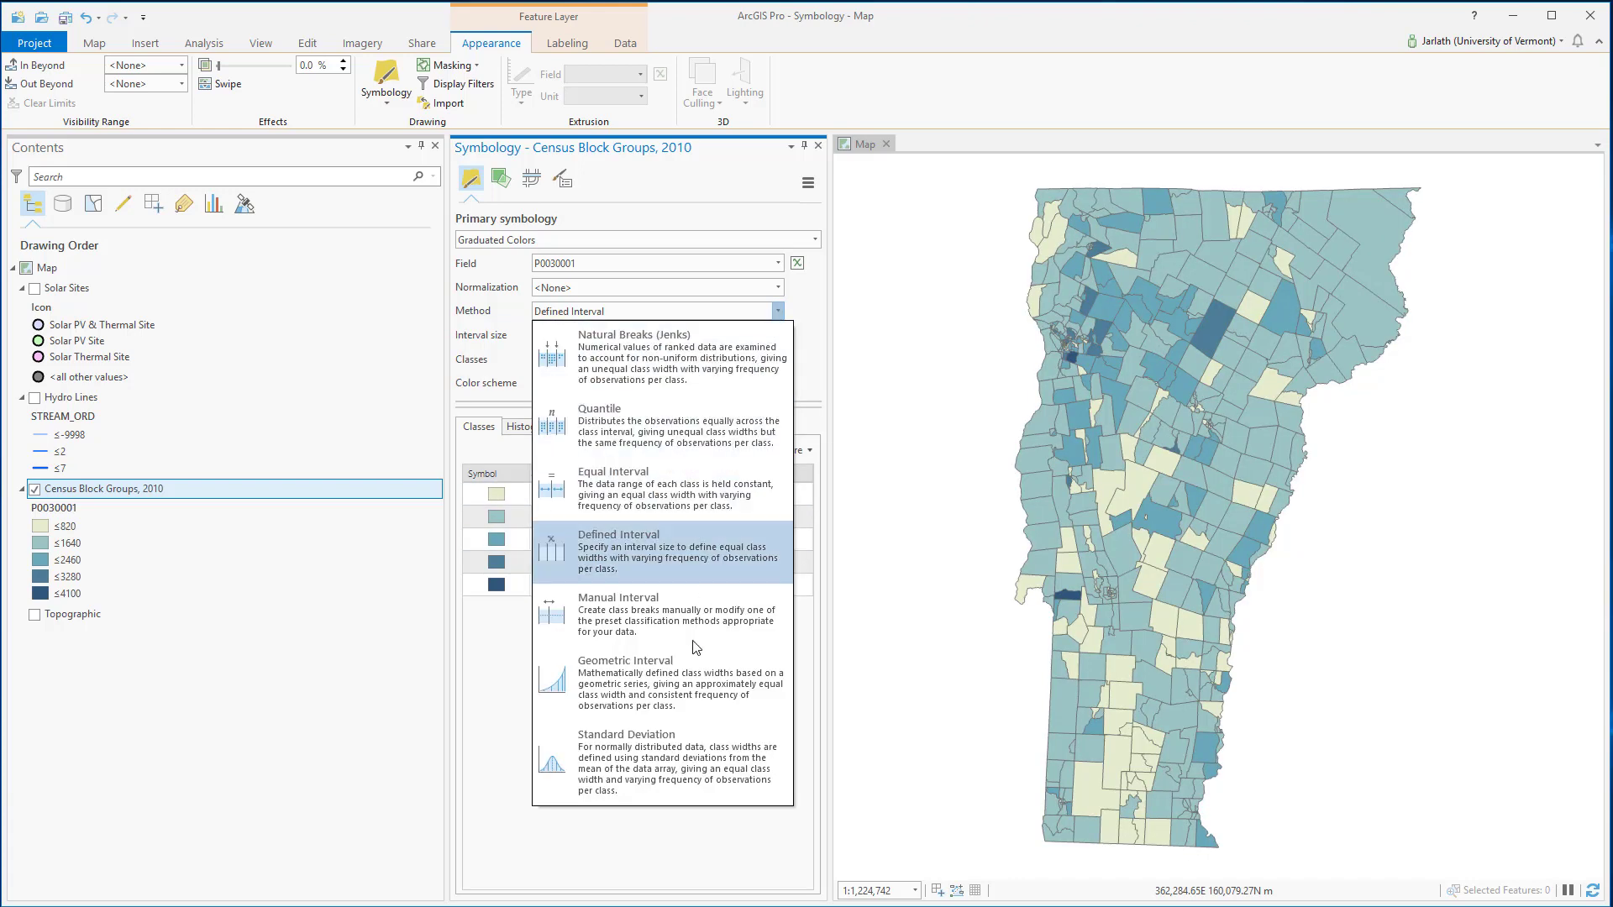
{"action": "left_click", "coordinate": [680, 731]}
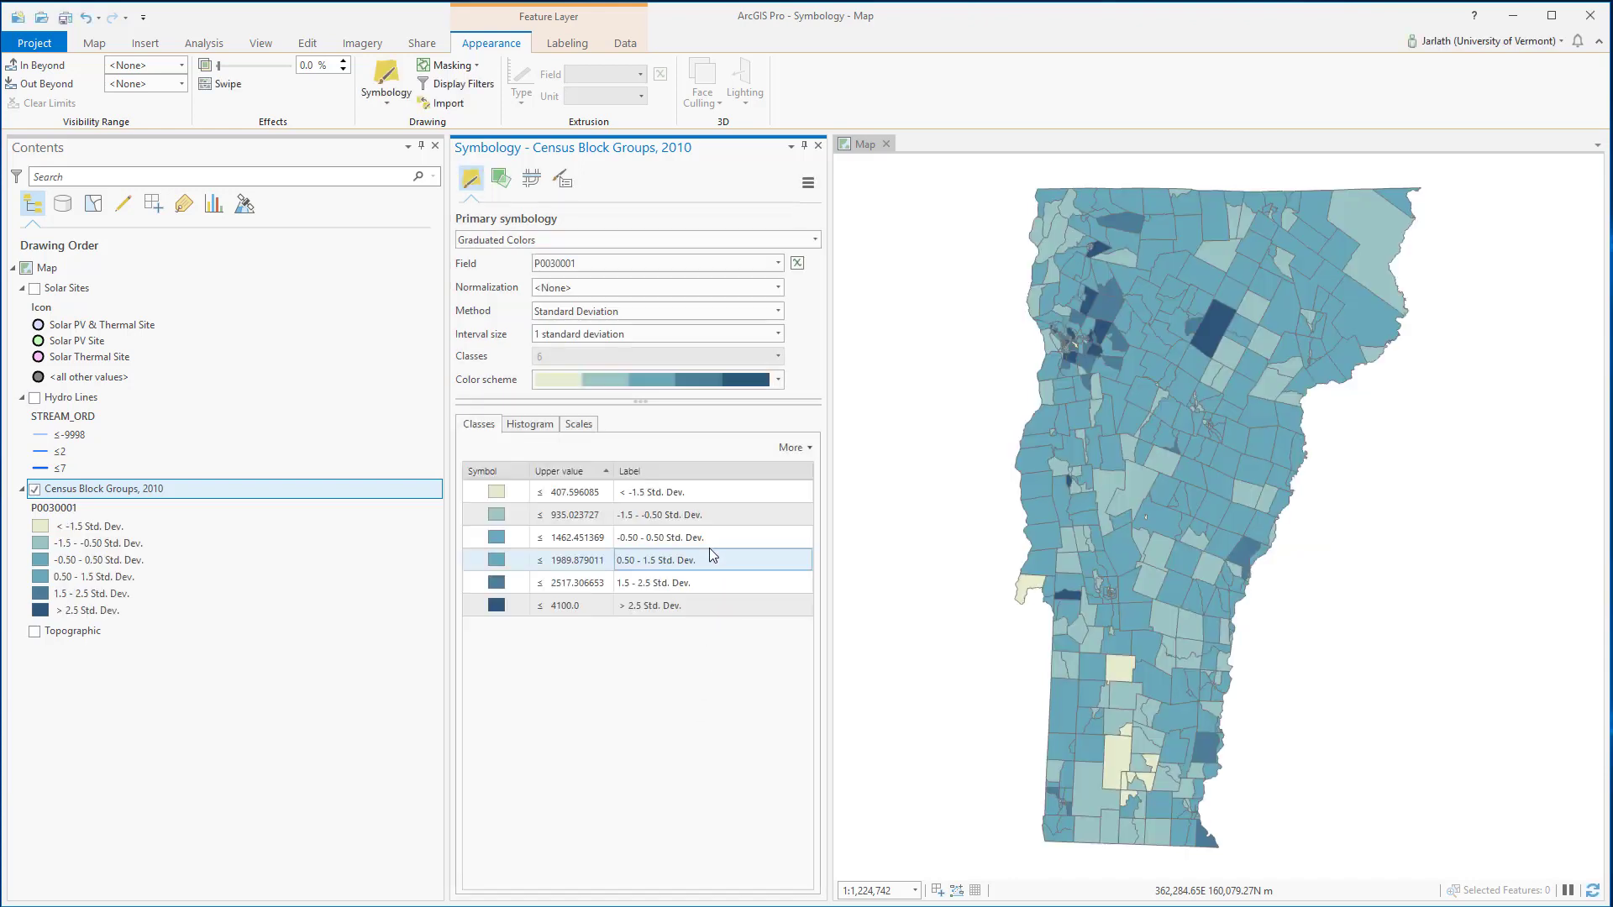
{"action": "left_click", "coordinate": [779, 311]}
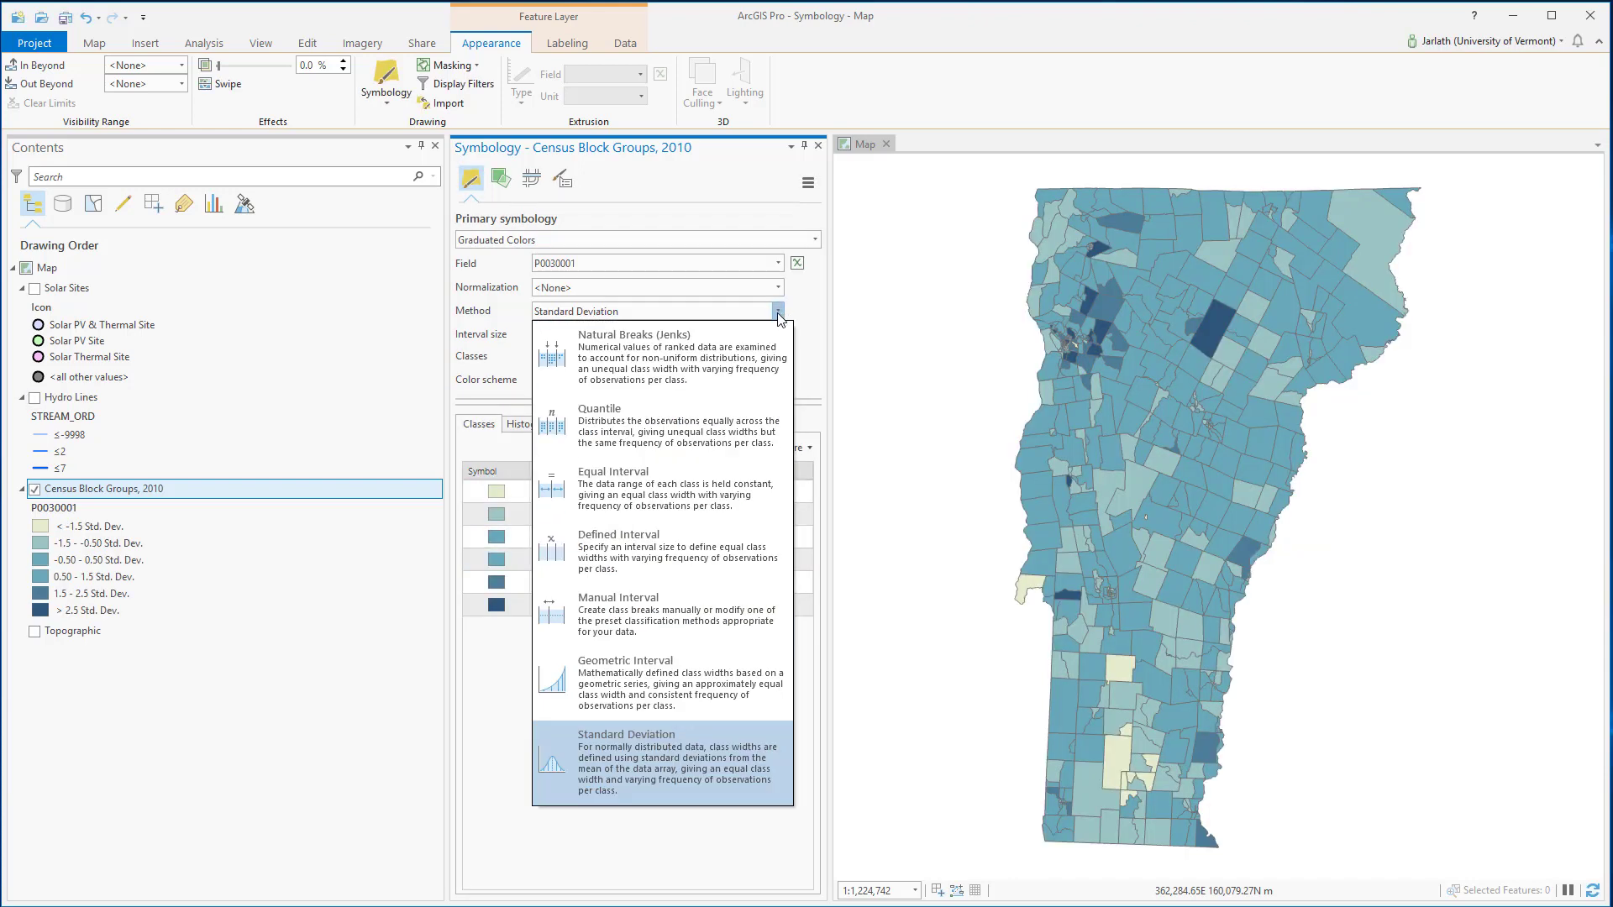
{"action": "left_click", "coordinate": [763, 334]}
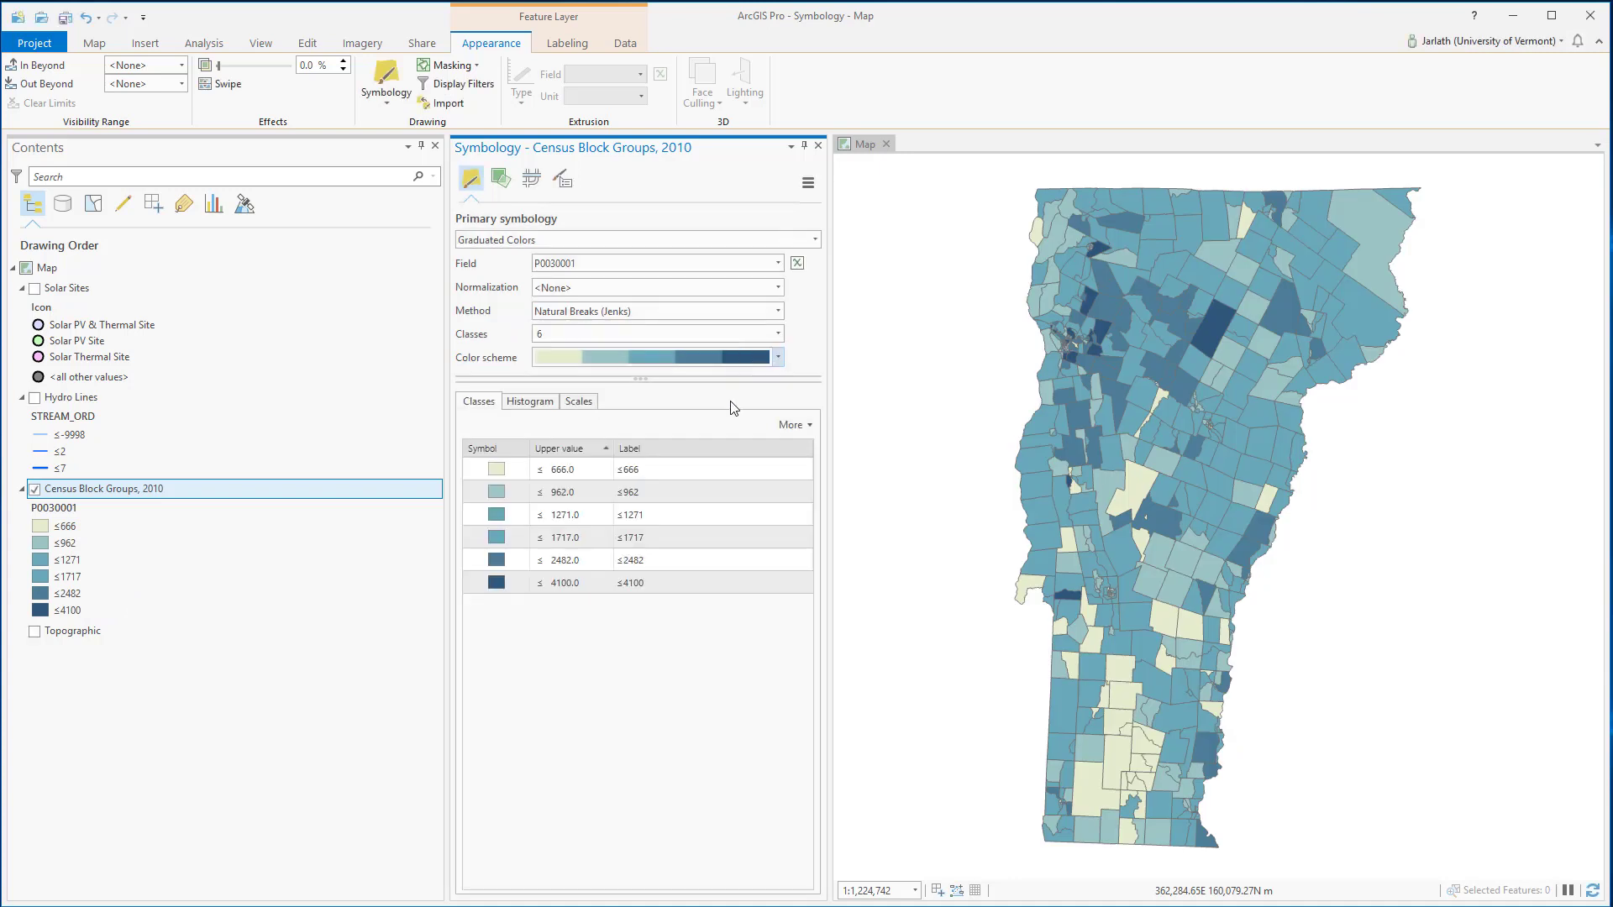
View the class histogram and try 4 and then 9 population classes.
{"action": "left_click", "coordinate": [530, 403]}
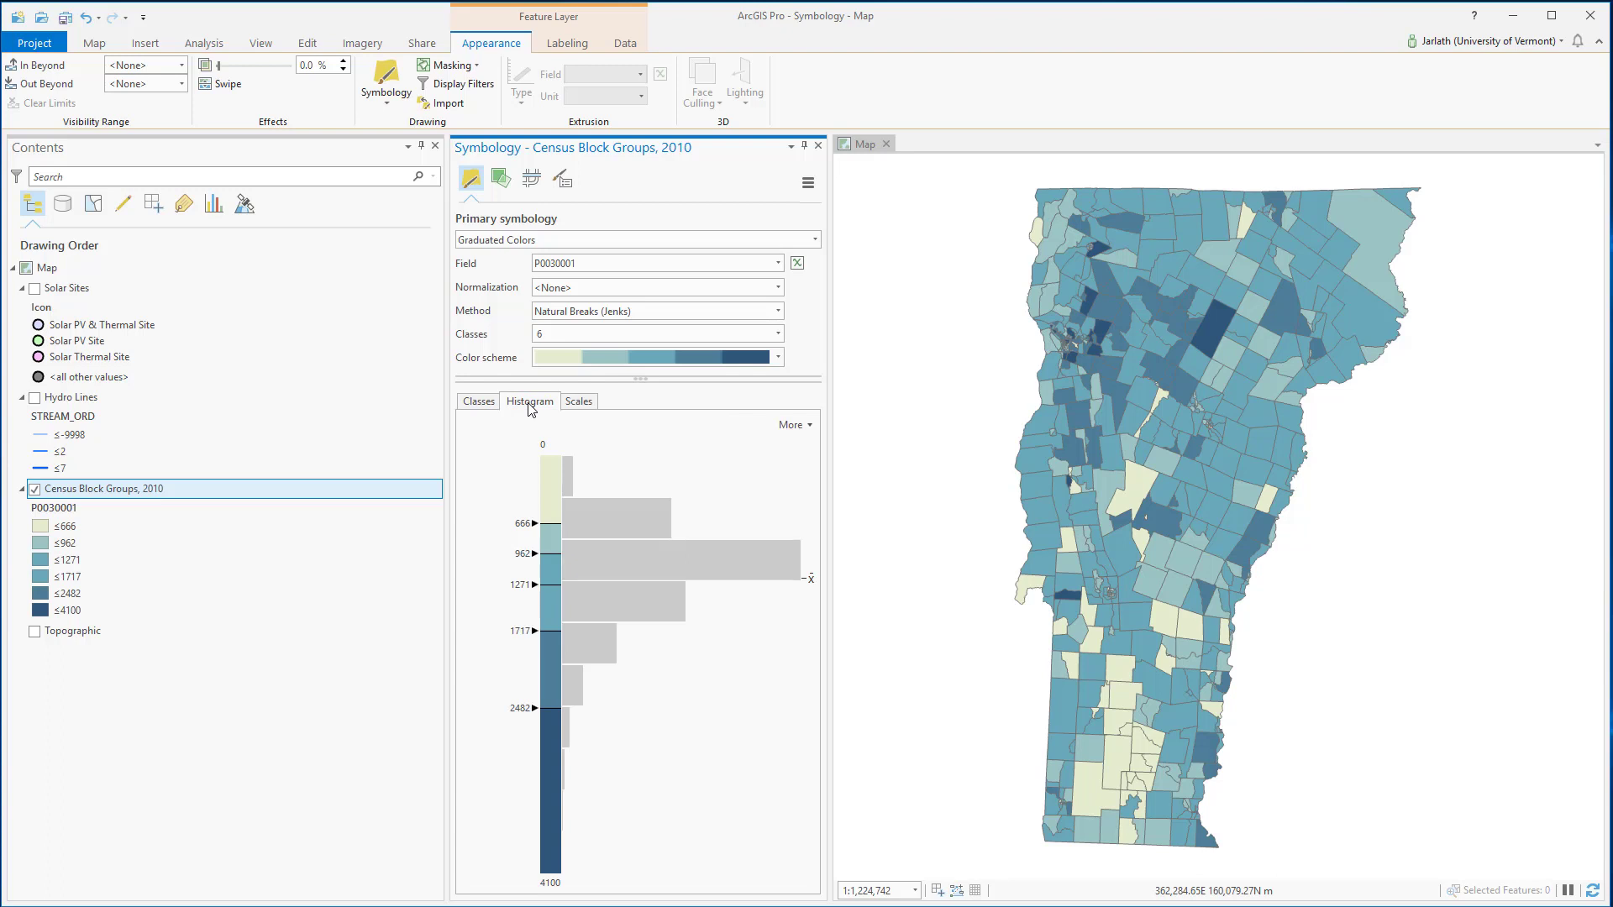
{"action": "left_click", "coordinate": [778, 334]}
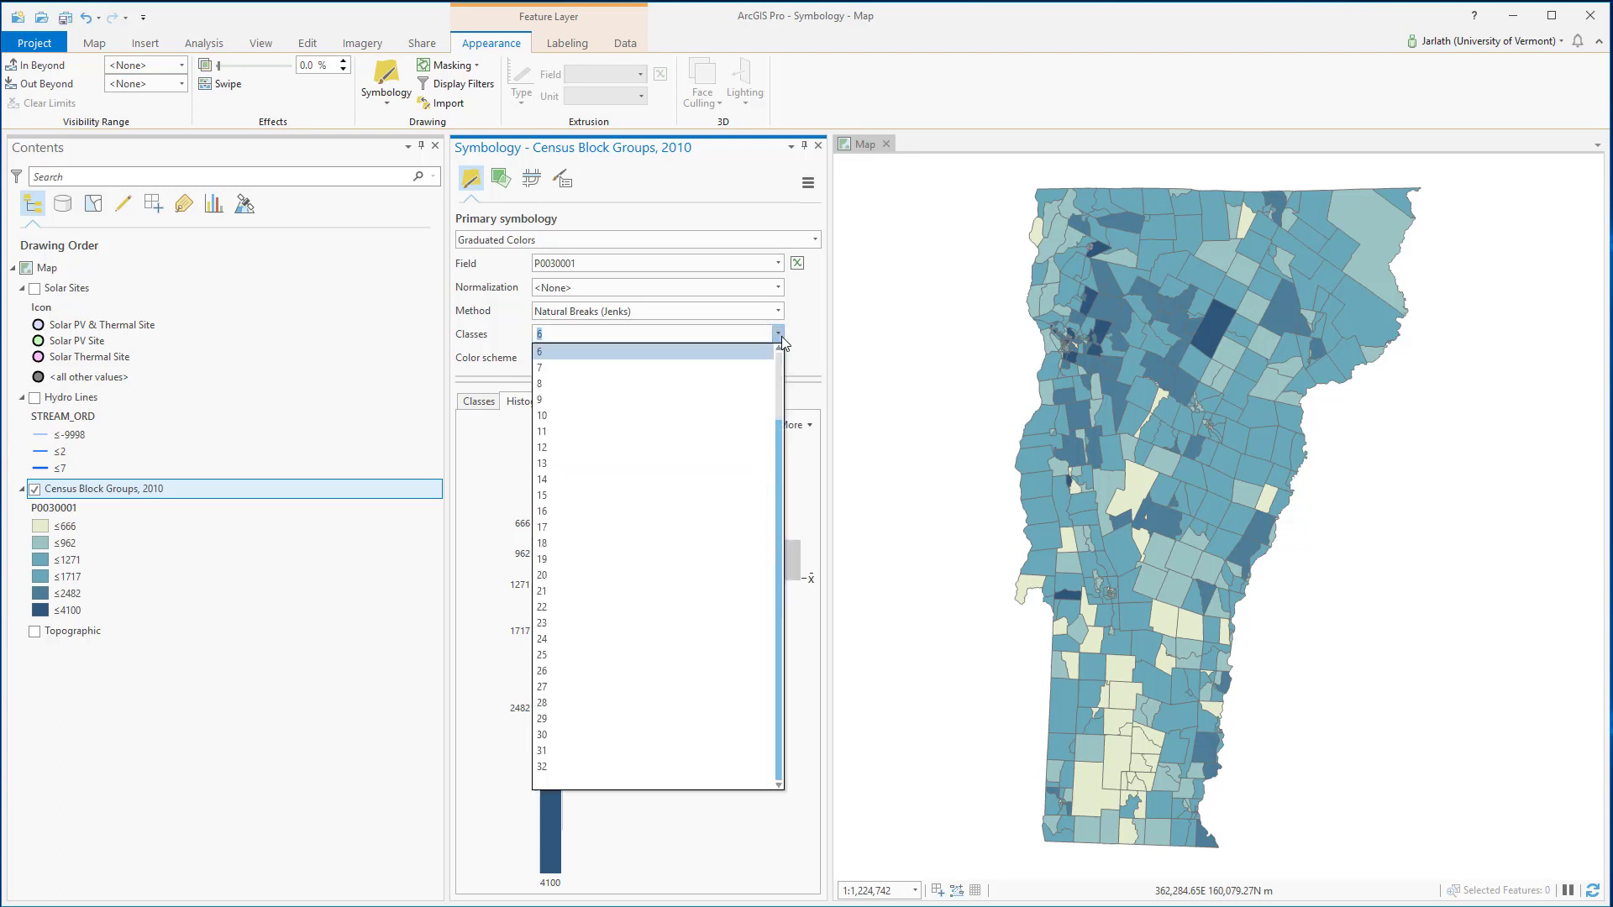
{"action": "scroll", "coordinate": [778, 353], "scroll_direction": "up", "scroll_amount": 3}
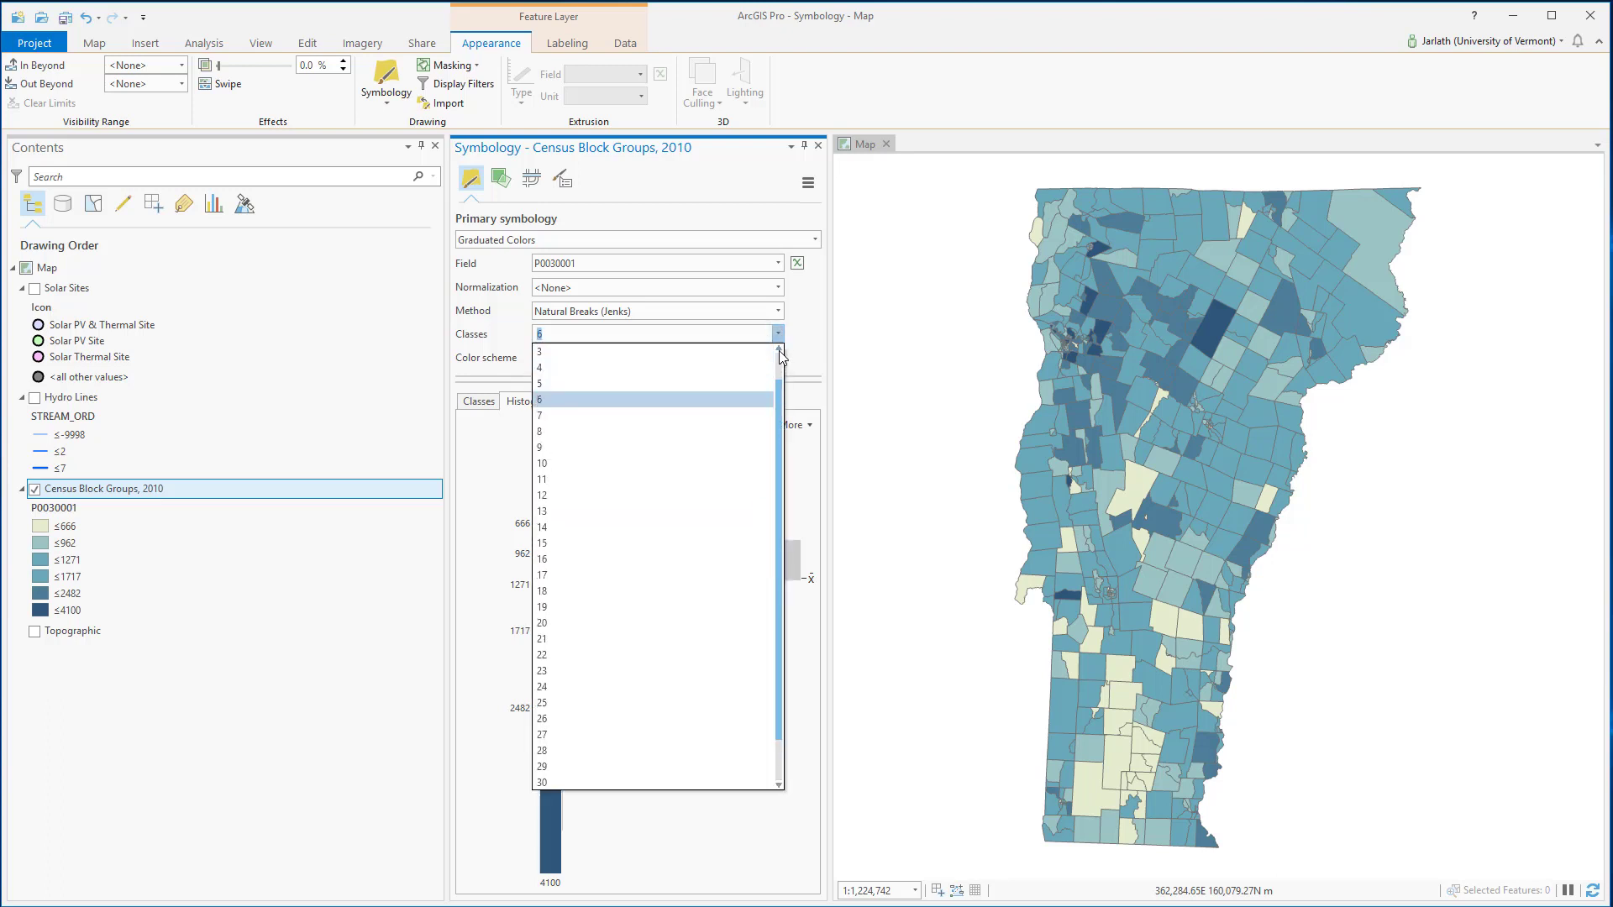
{"action": "left_click", "coordinate": [655, 367]}
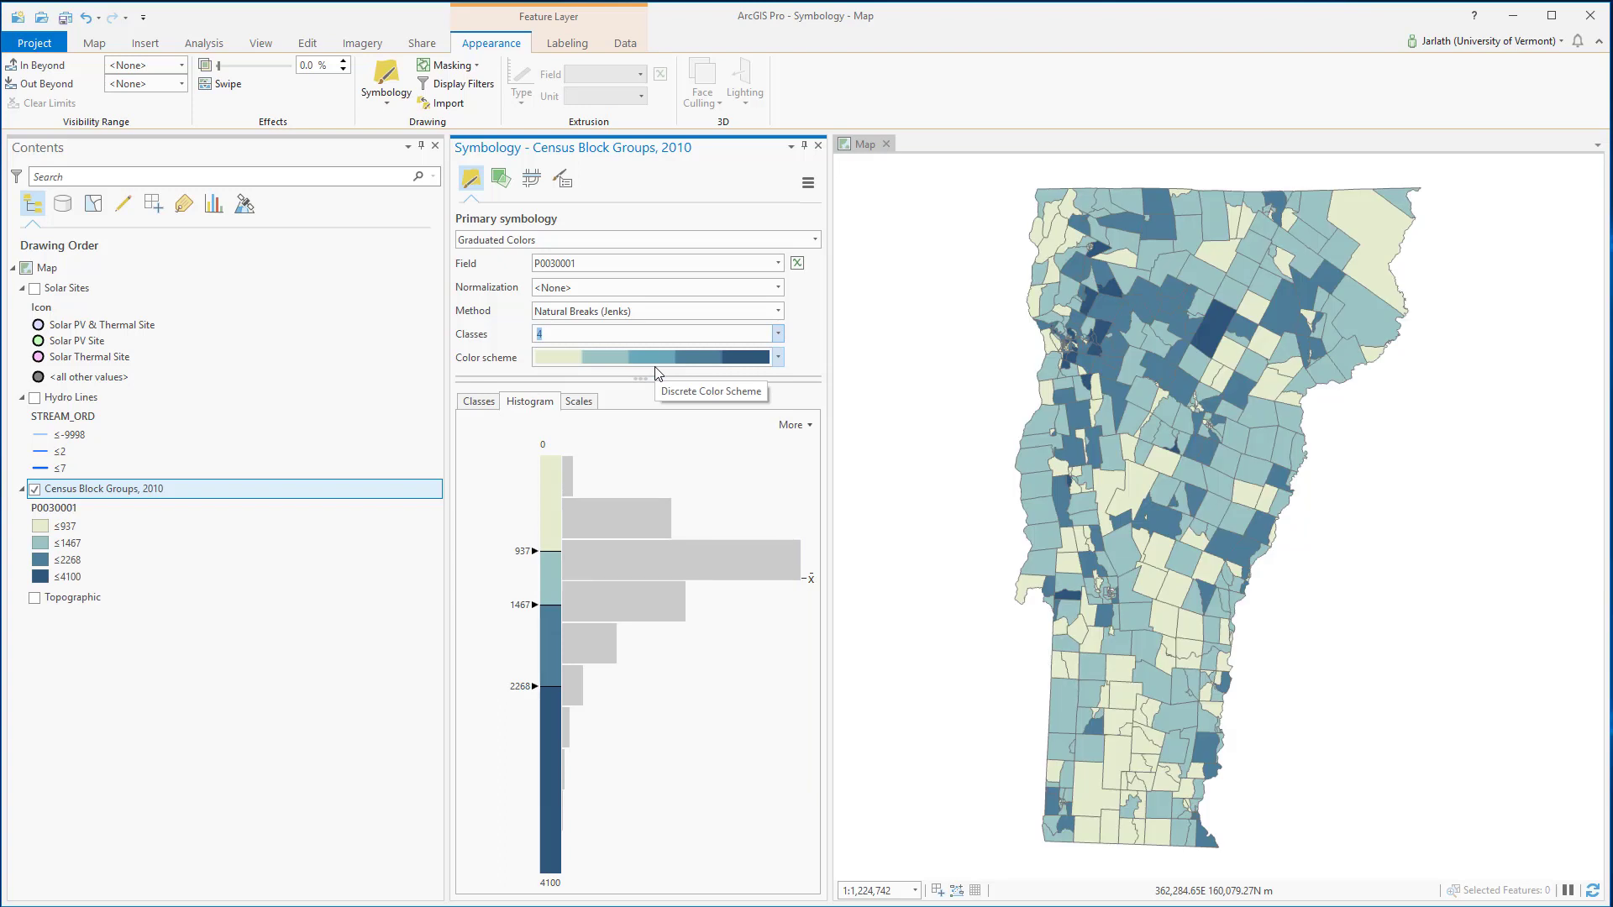
{"action": "left_click", "coordinate": [777, 334]}
{"action": "left_click", "coordinate": [688, 430]}
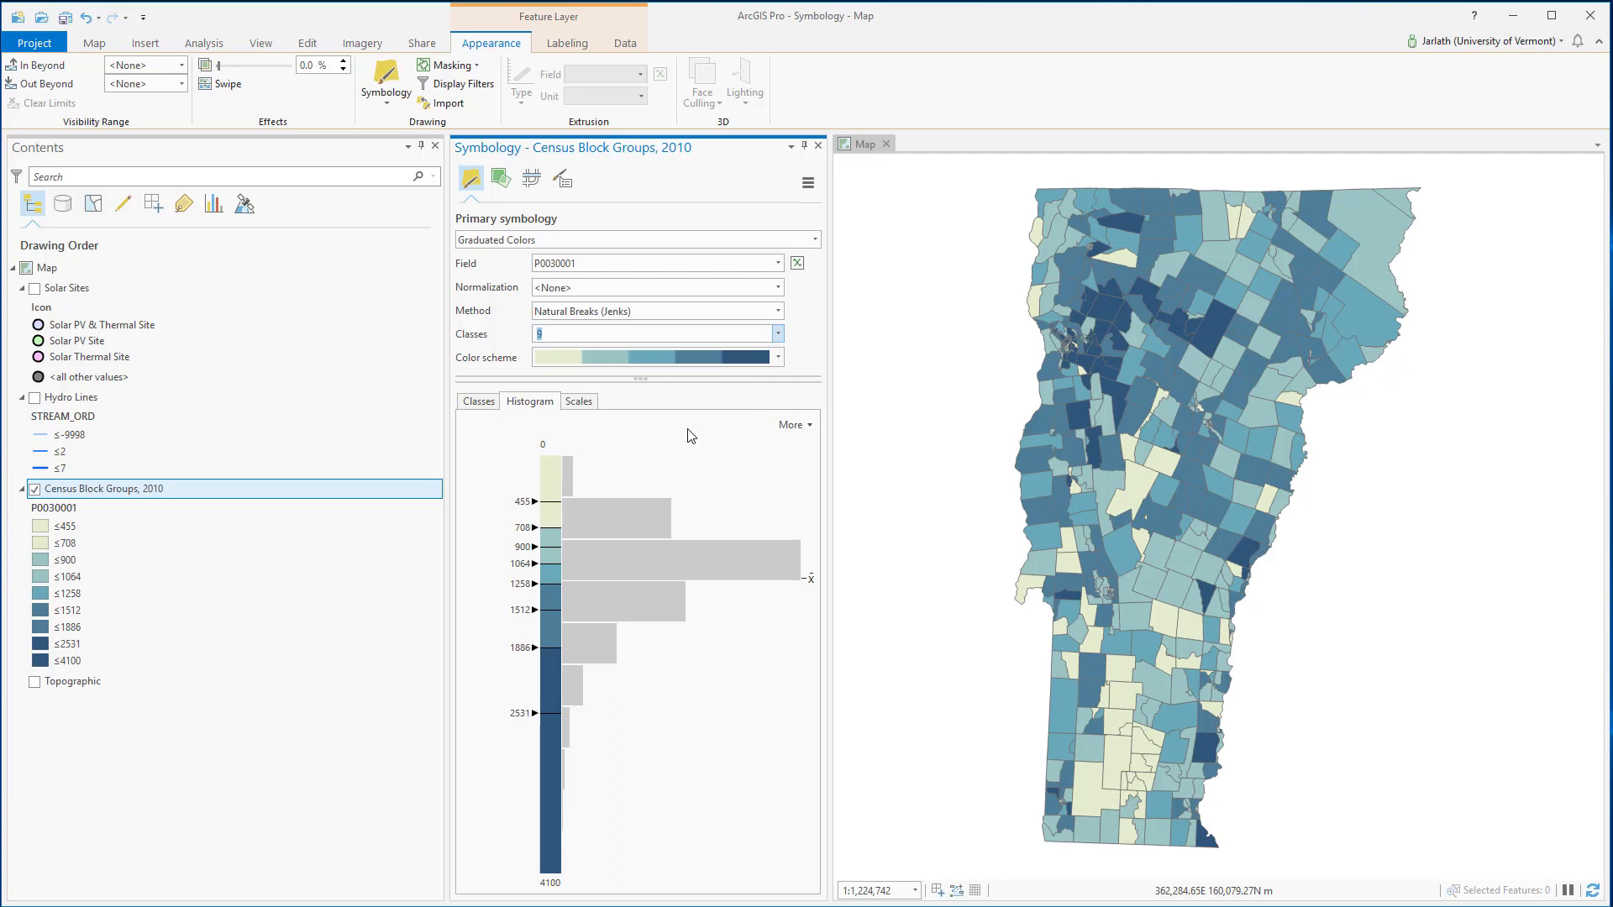
Settle on 7 classes, review the class breaks table, and close Symbology.
{"action": "left_click", "coordinate": [779, 335]}
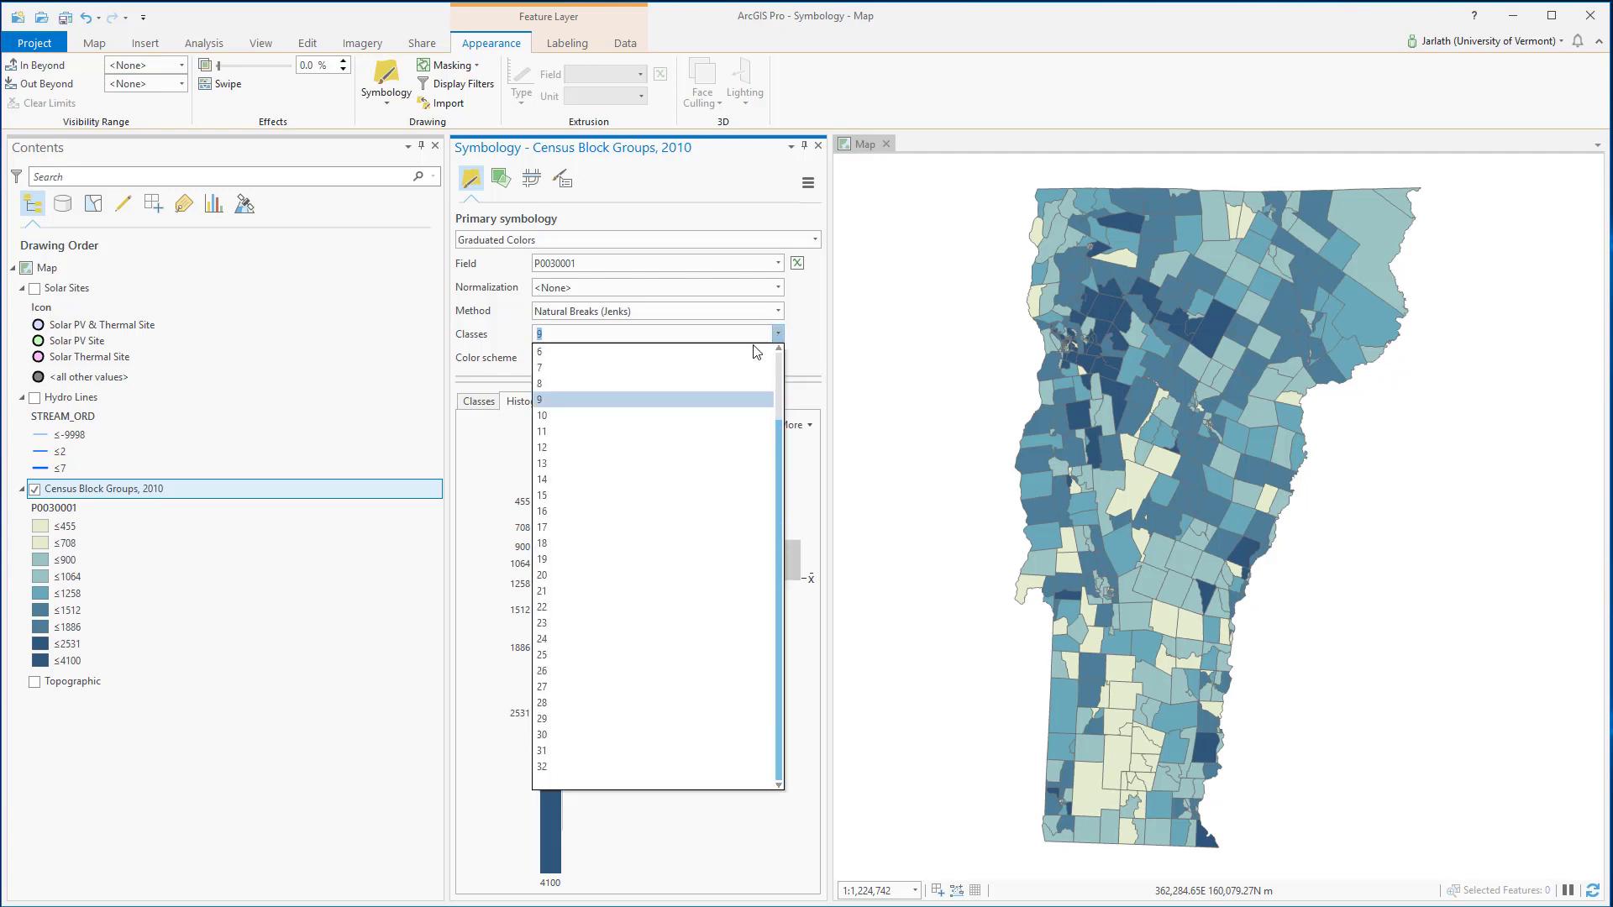
{"action": "left_click", "coordinate": [707, 366]}
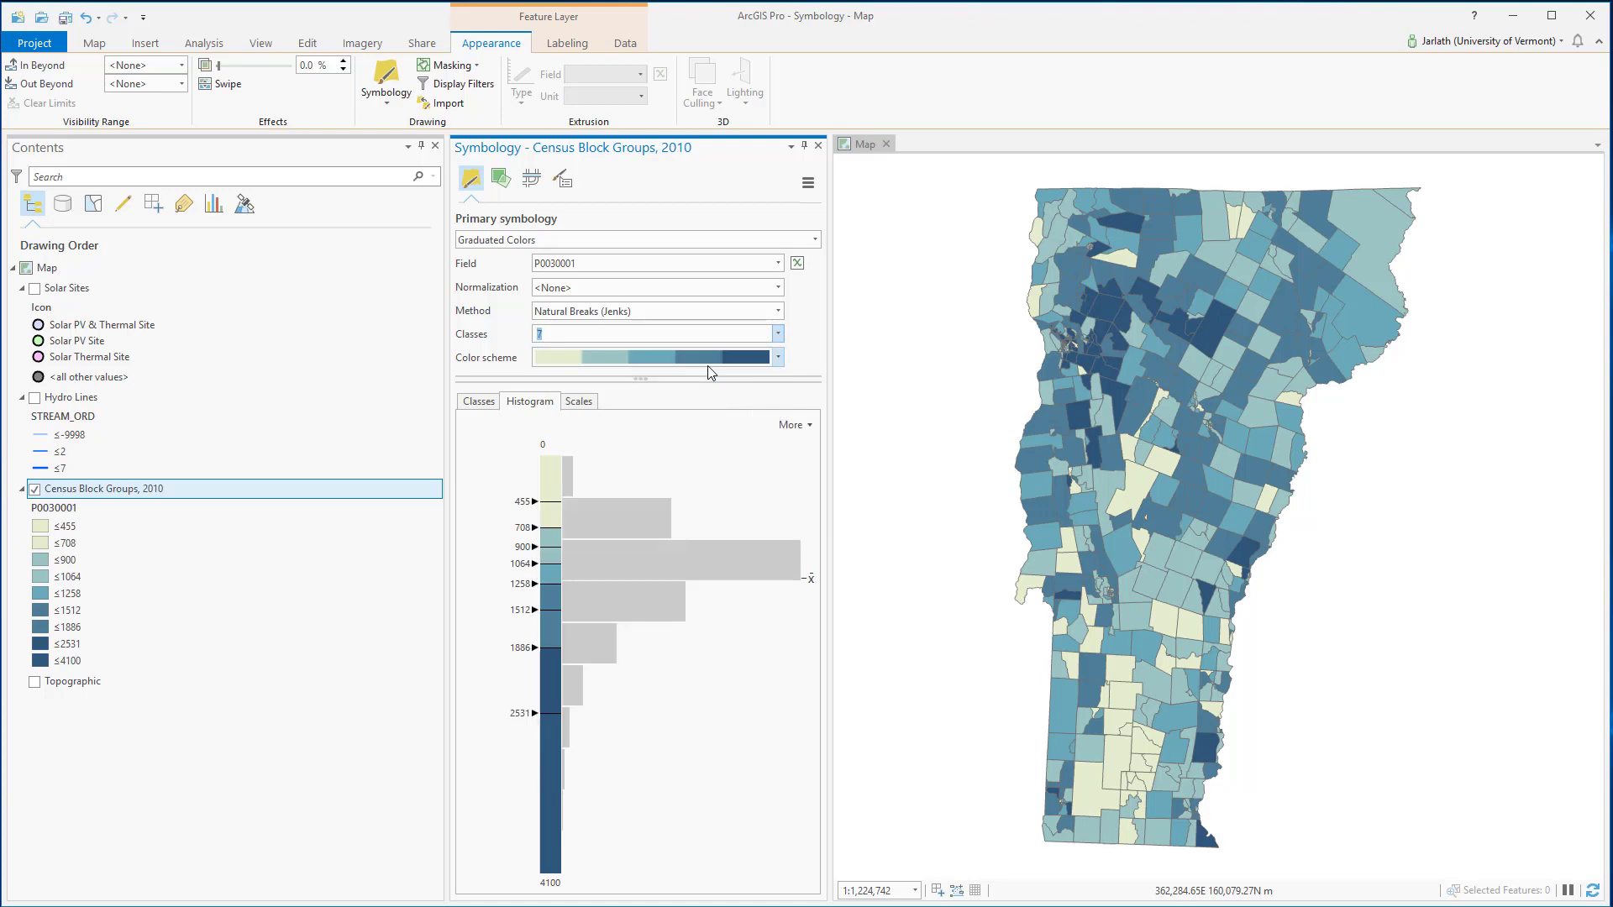
{"action": "left_click", "coordinate": [482, 407]}
{"action": "left_click", "coordinate": [818, 145]}
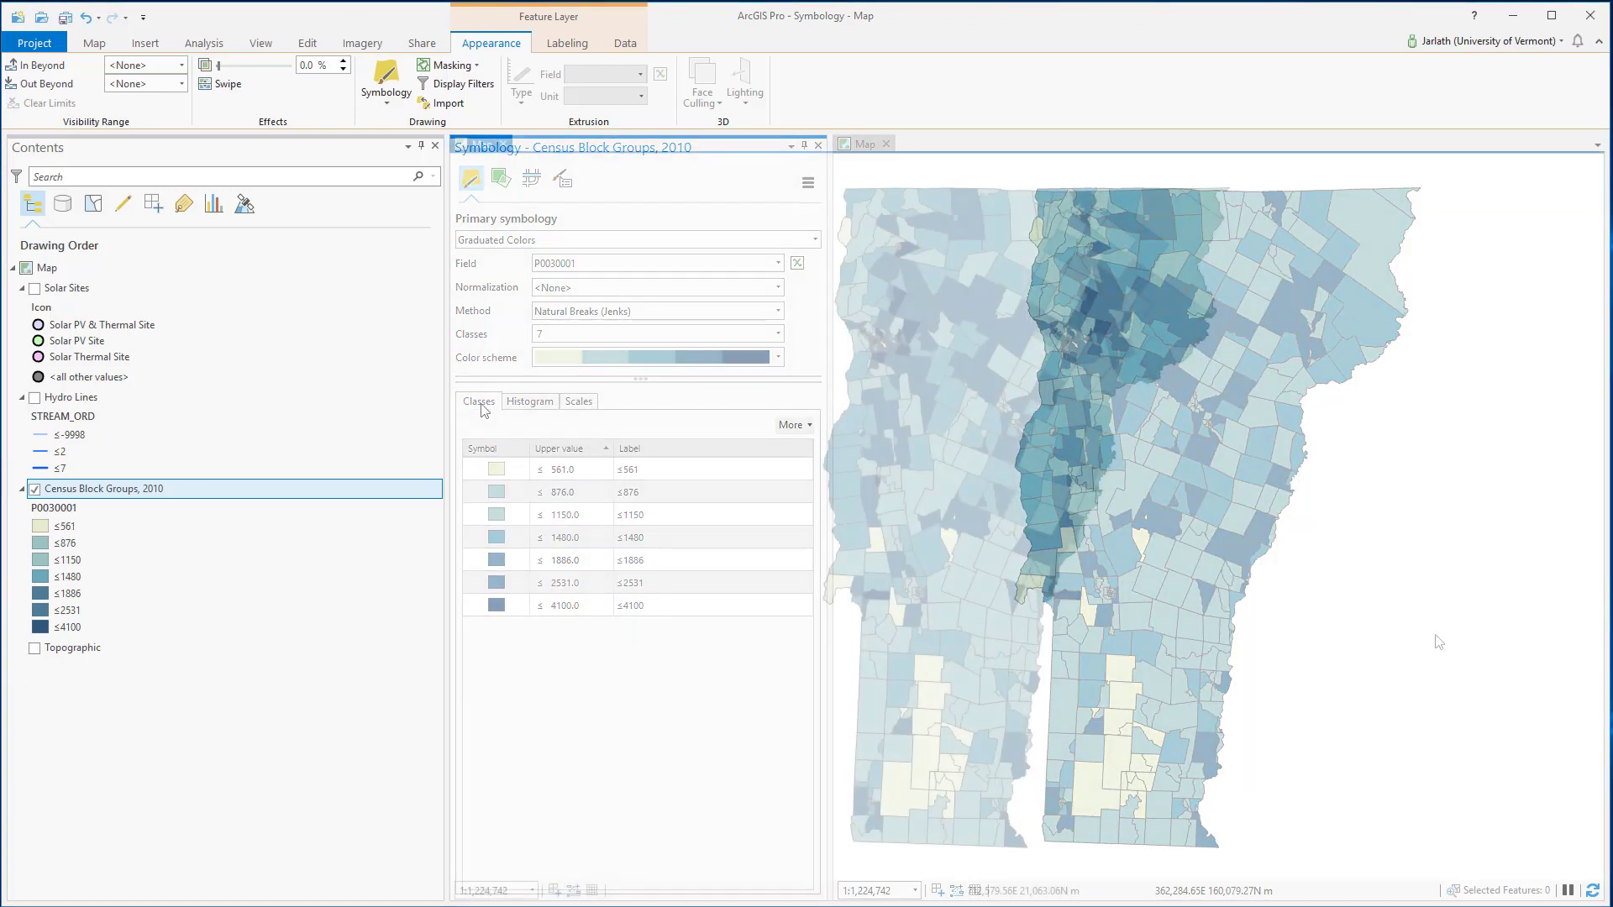
Copy Census Block Groups, 2010 into the map below Hydro Lines and open its symbology.
{"action": "right_click", "coordinate": [116, 489]}
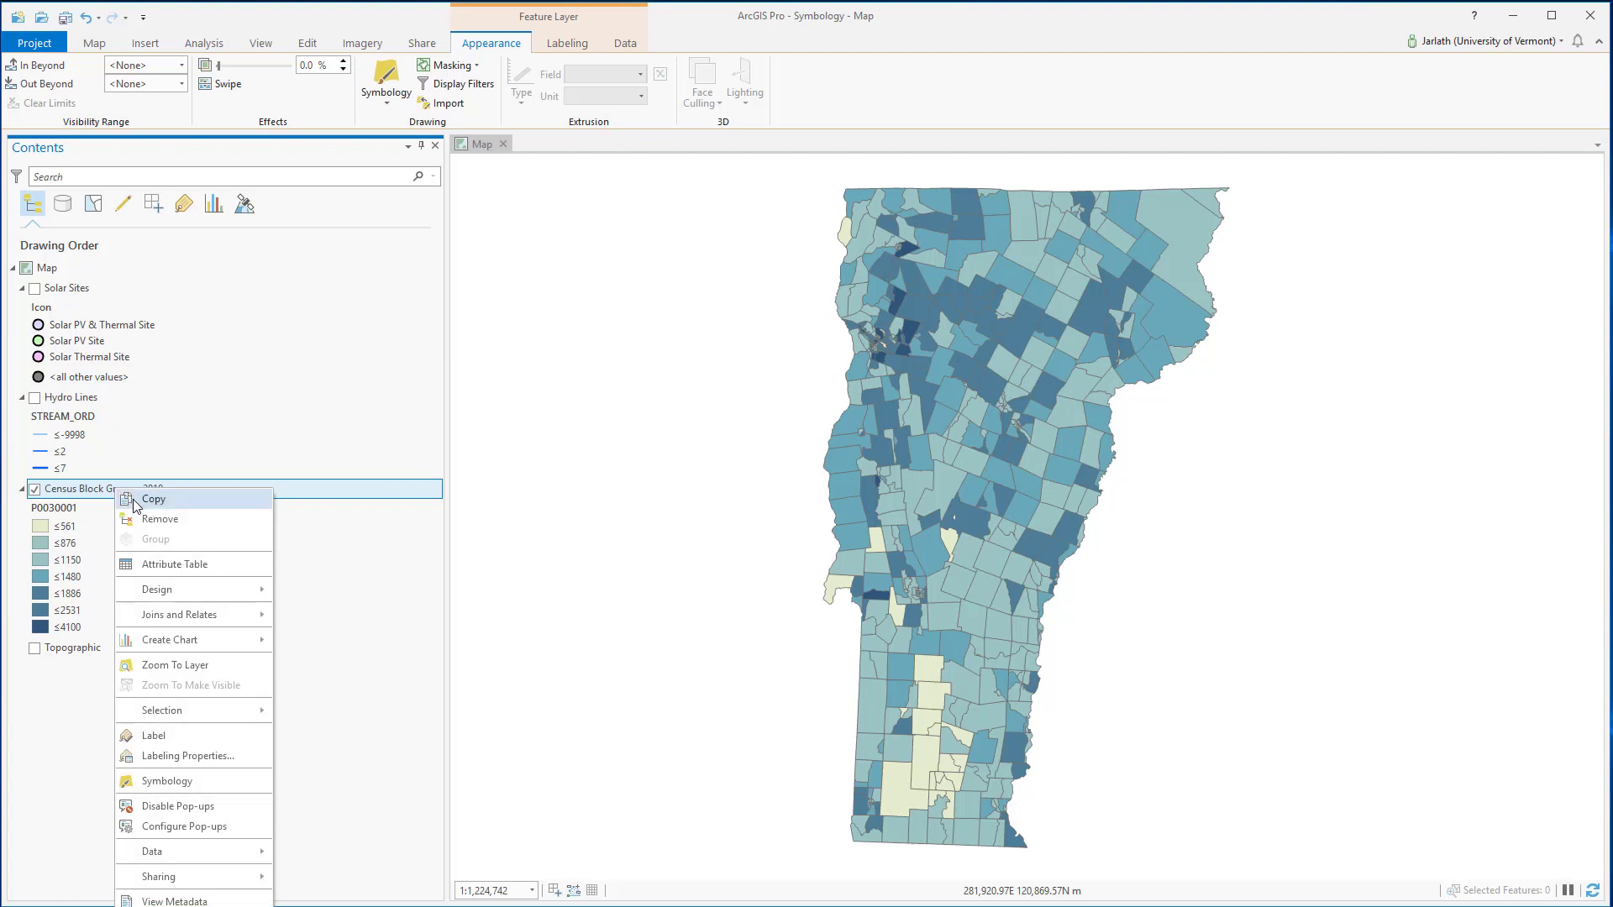
{"action": "left_click", "coordinate": [139, 500]}
{"action": "right_click", "coordinate": [66, 278]}
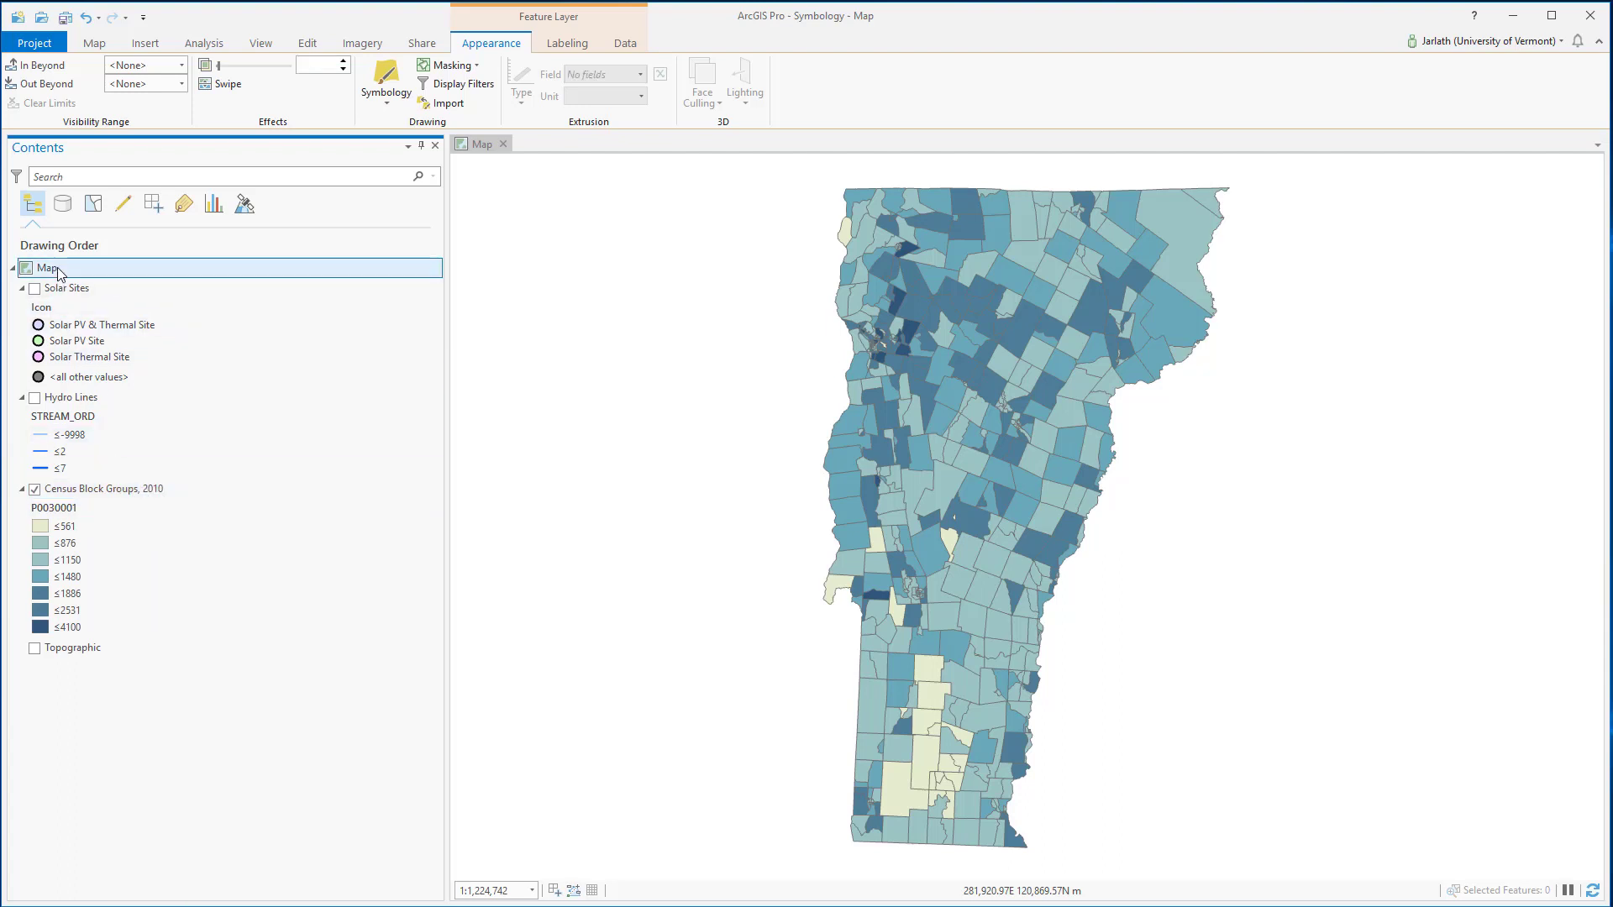
{"action": "left_click", "coordinate": [77, 299]}
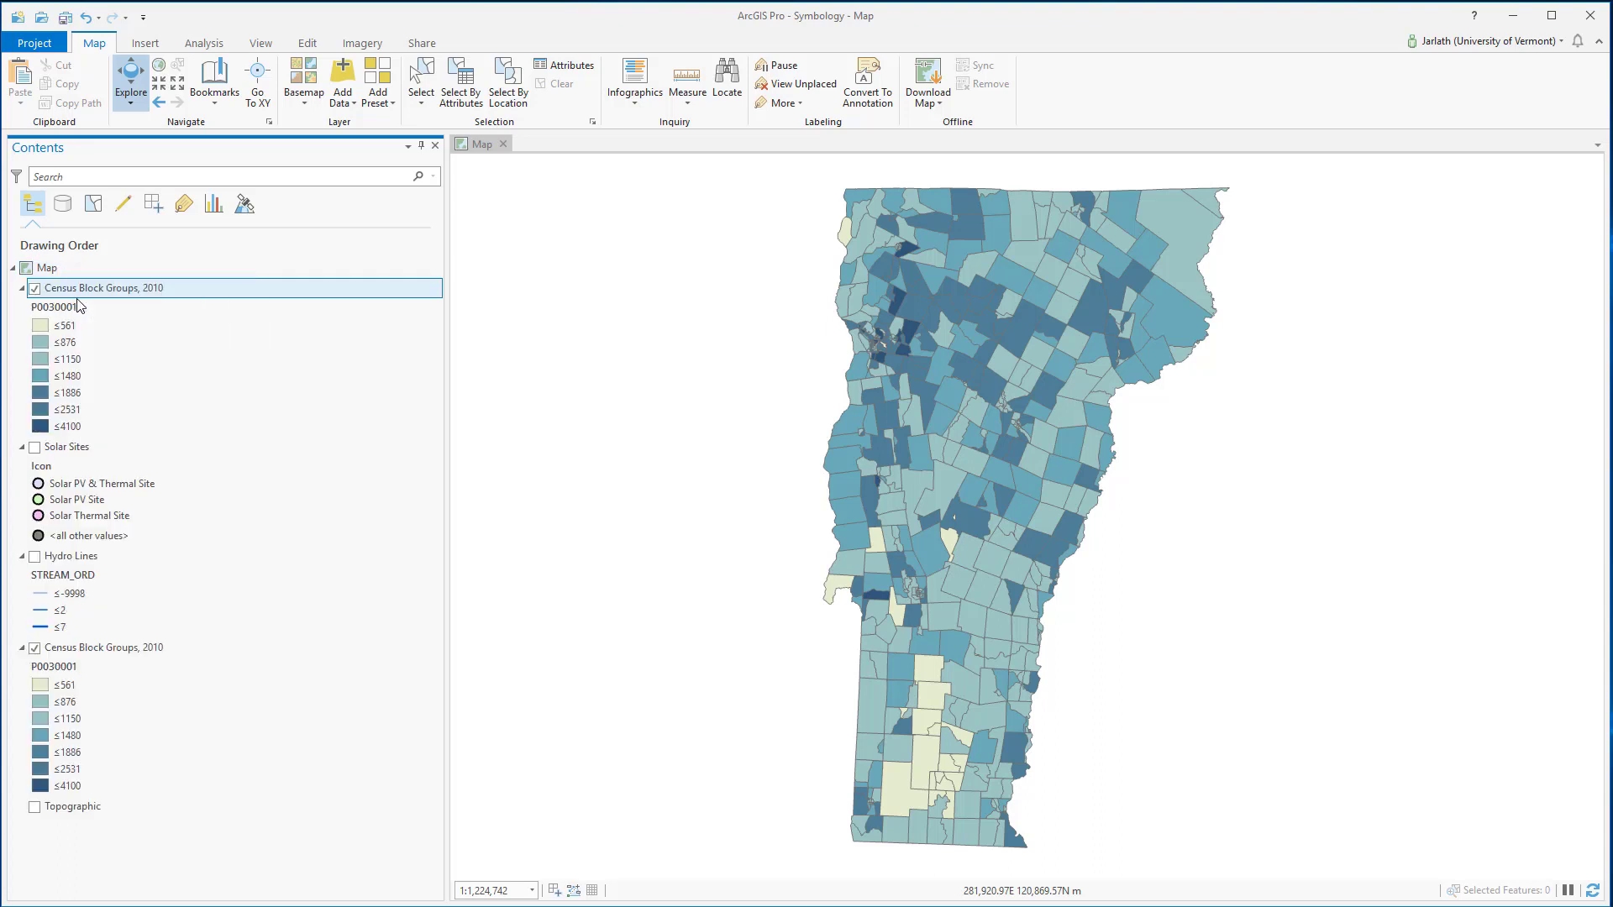
{"action": "left_click_drag", "start_coordinate": [82, 291], "coordinate": [67, 622]}
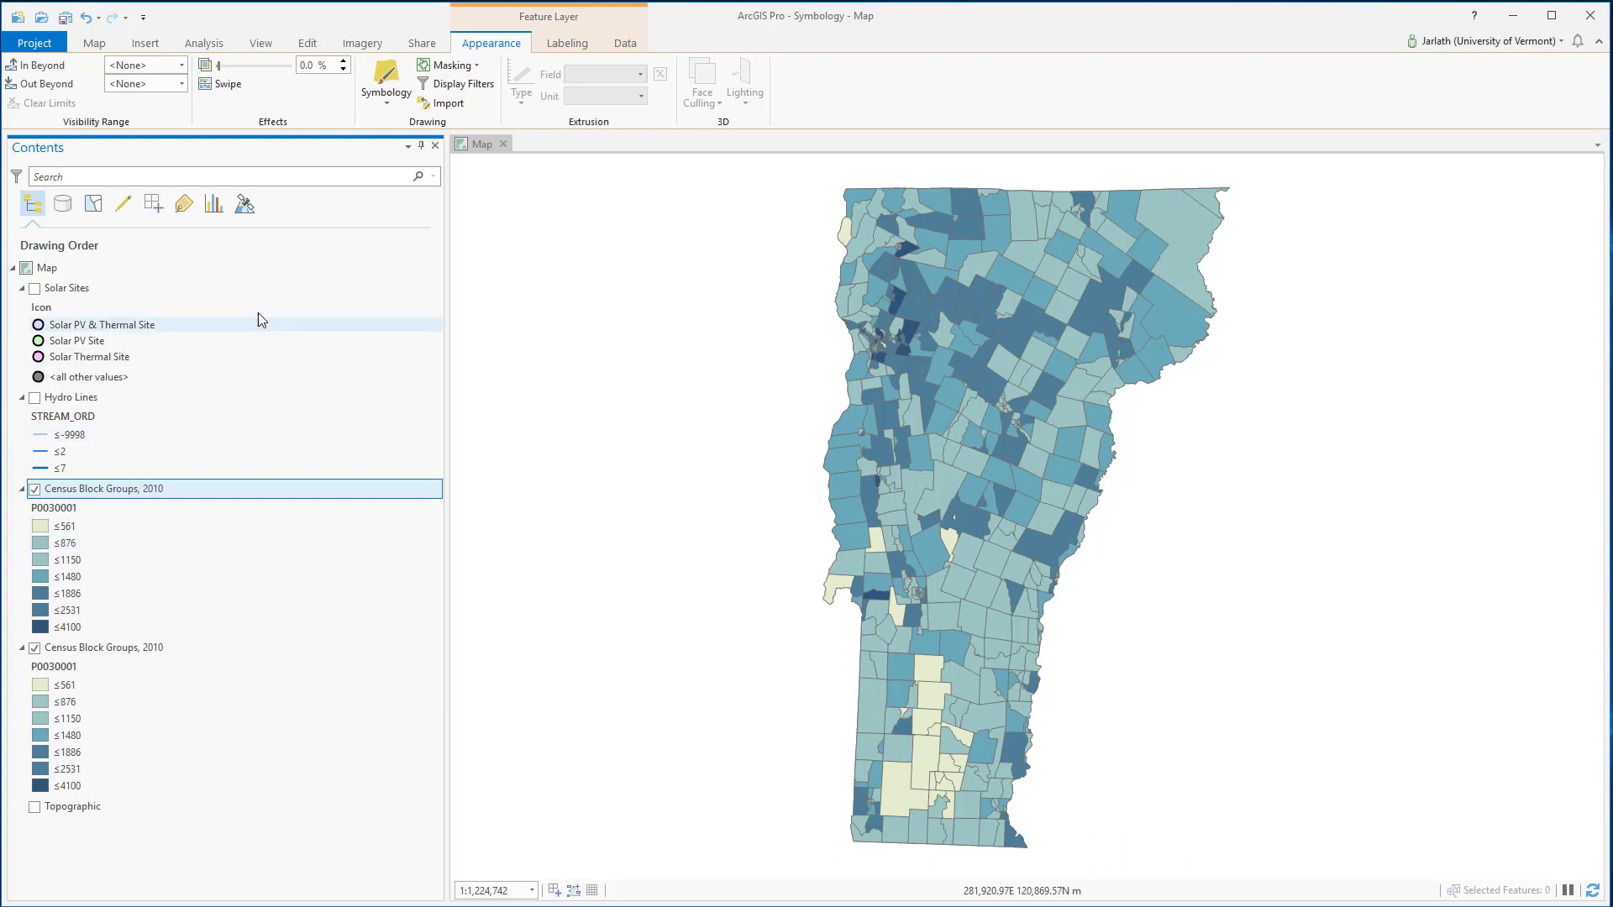
{"action": "left_click", "coordinate": [385, 81]}
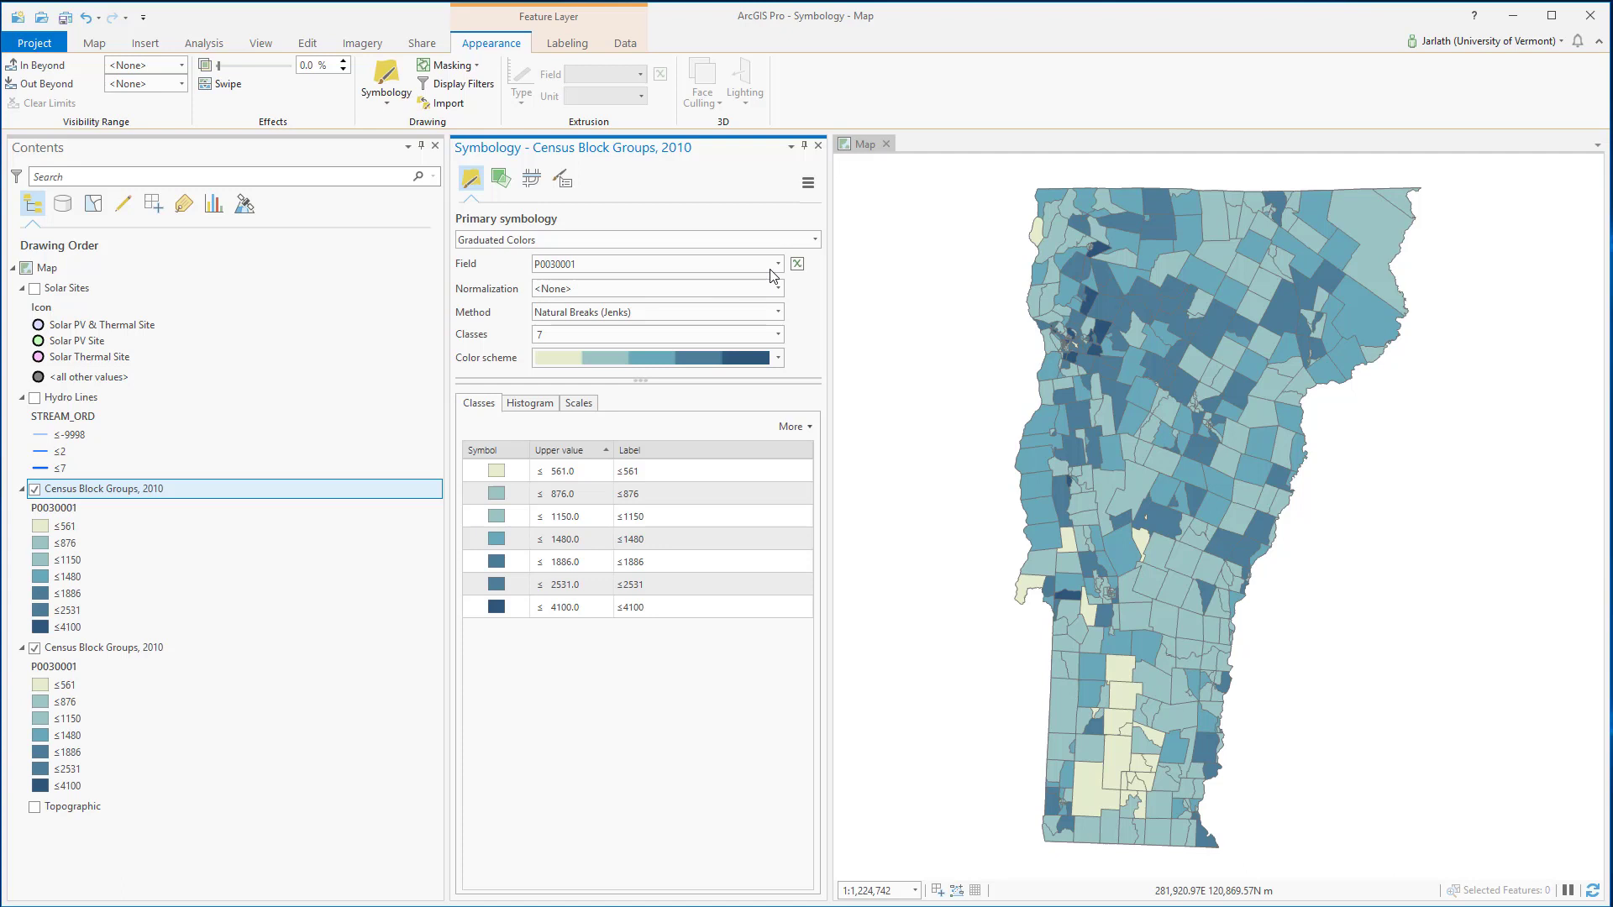
Switch the copied layer to Dot Density based on the H00010001 households field.
{"action": "left_click", "coordinate": [812, 239]}
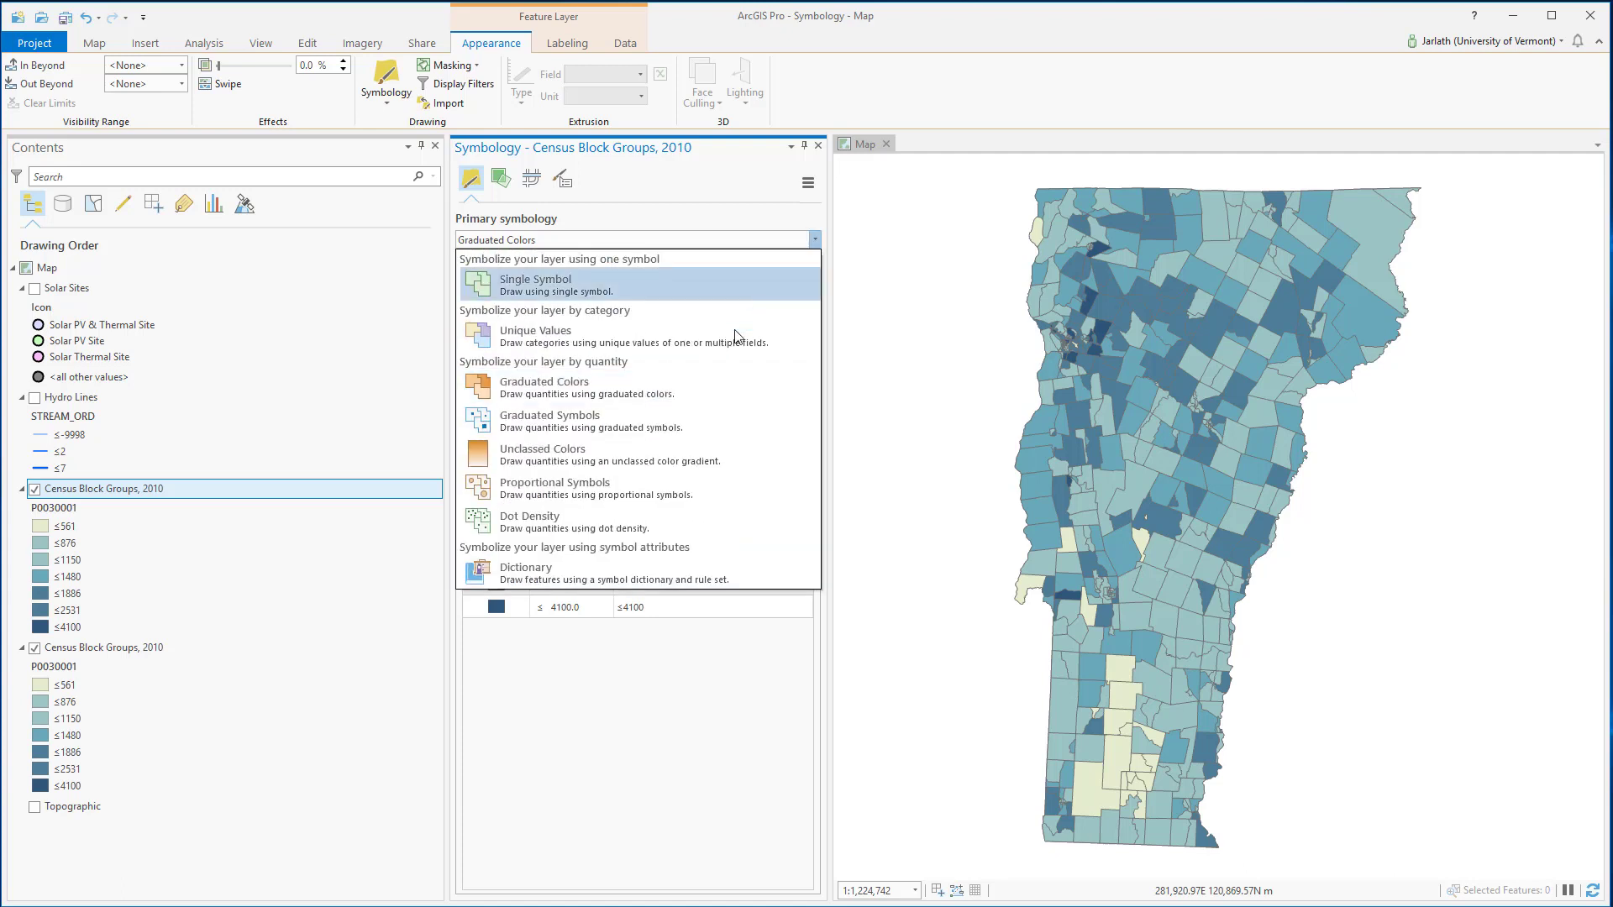
{"action": "left_click", "coordinate": [654, 518]}
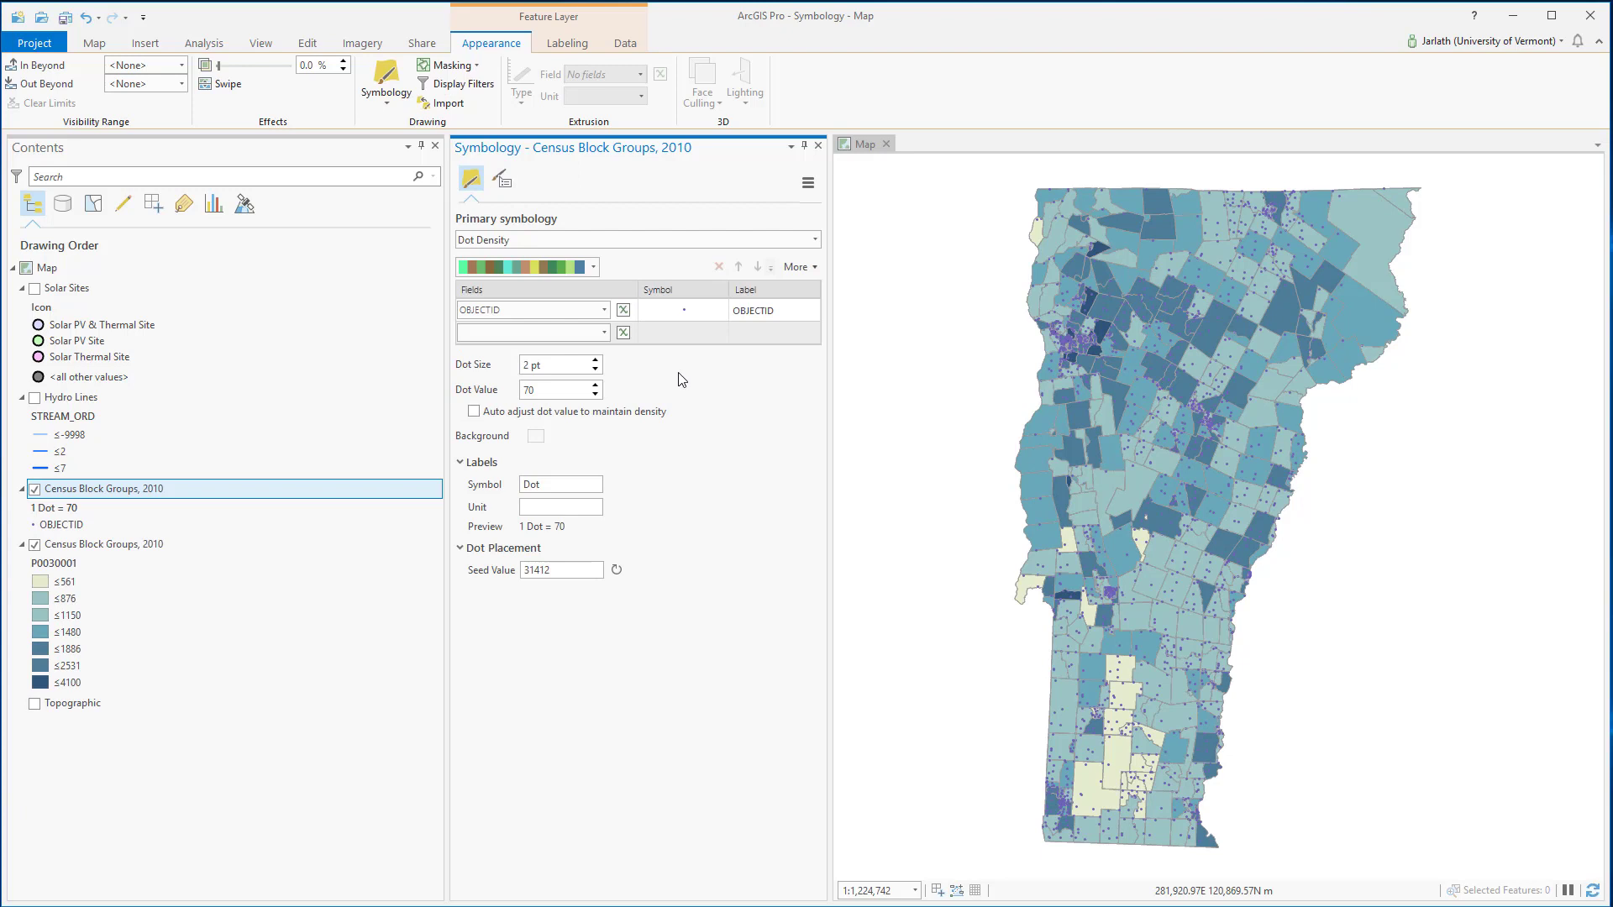
{"action": "left_click", "coordinate": [604, 310]}
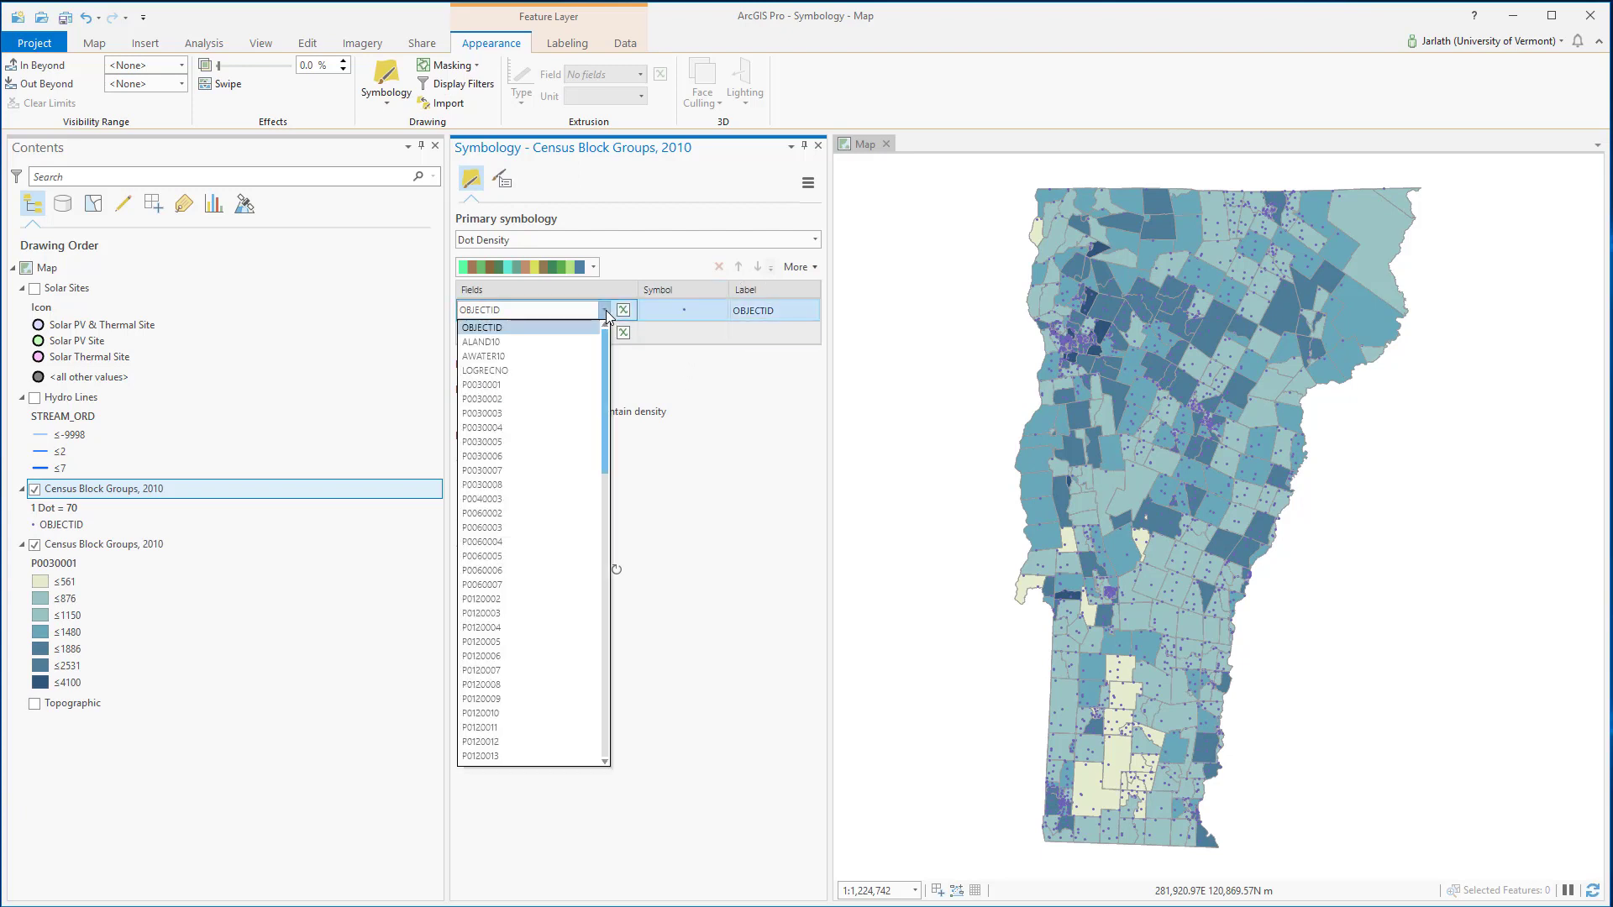
{"action": "left_click_drag", "start_coordinate": [603, 349], "coordinate": [603, 632]}
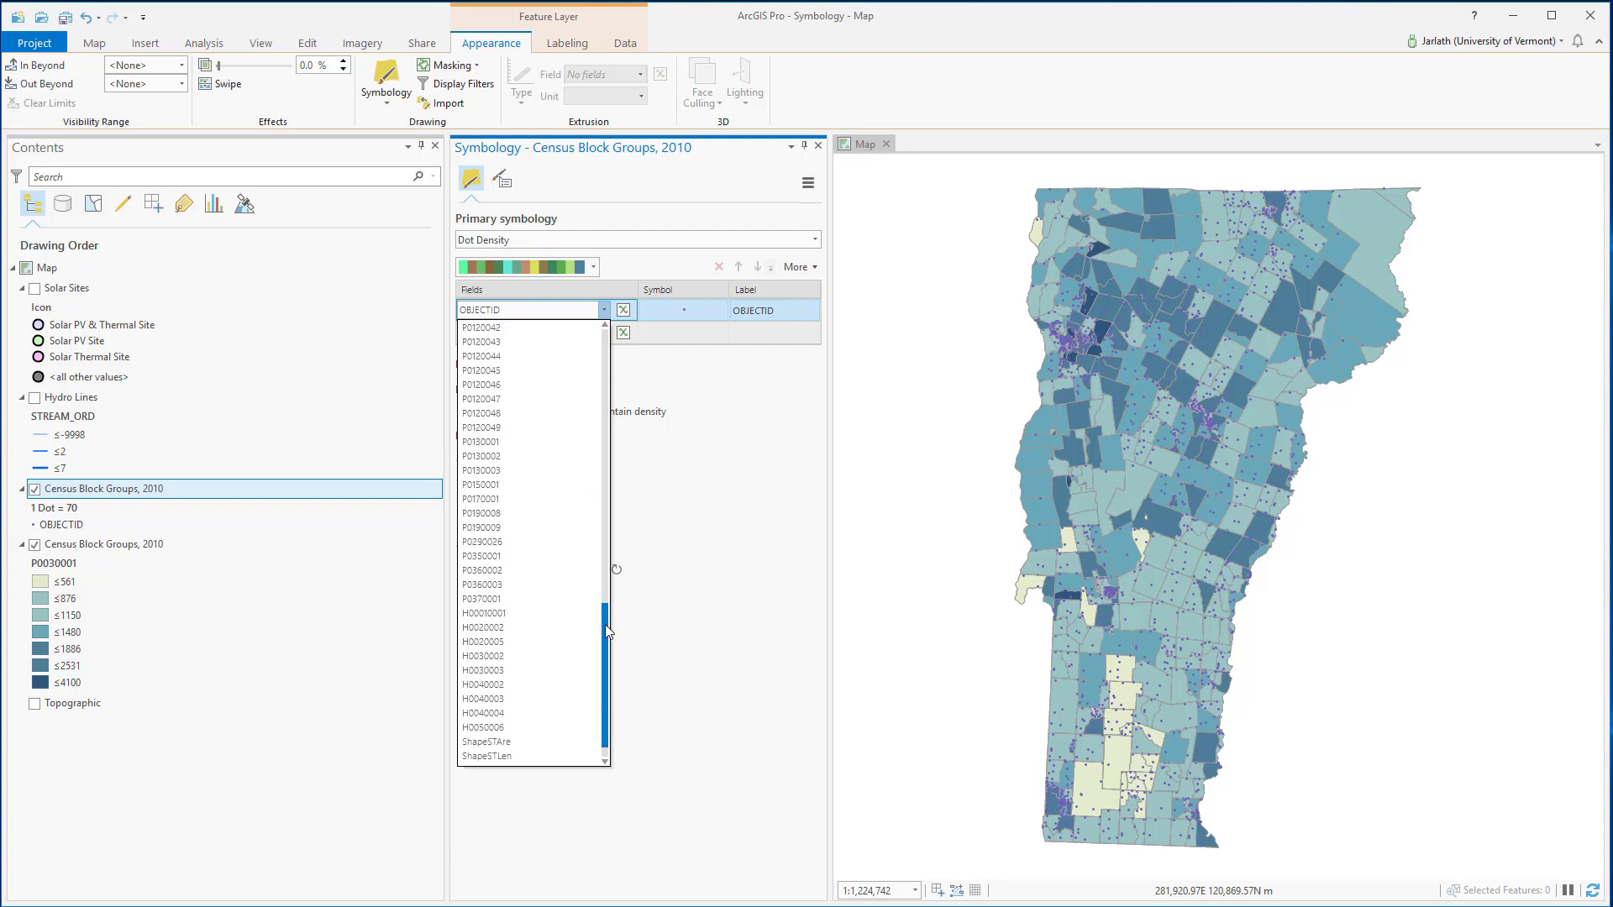
{"action": "left_click", "coordinate": [521, 612]}
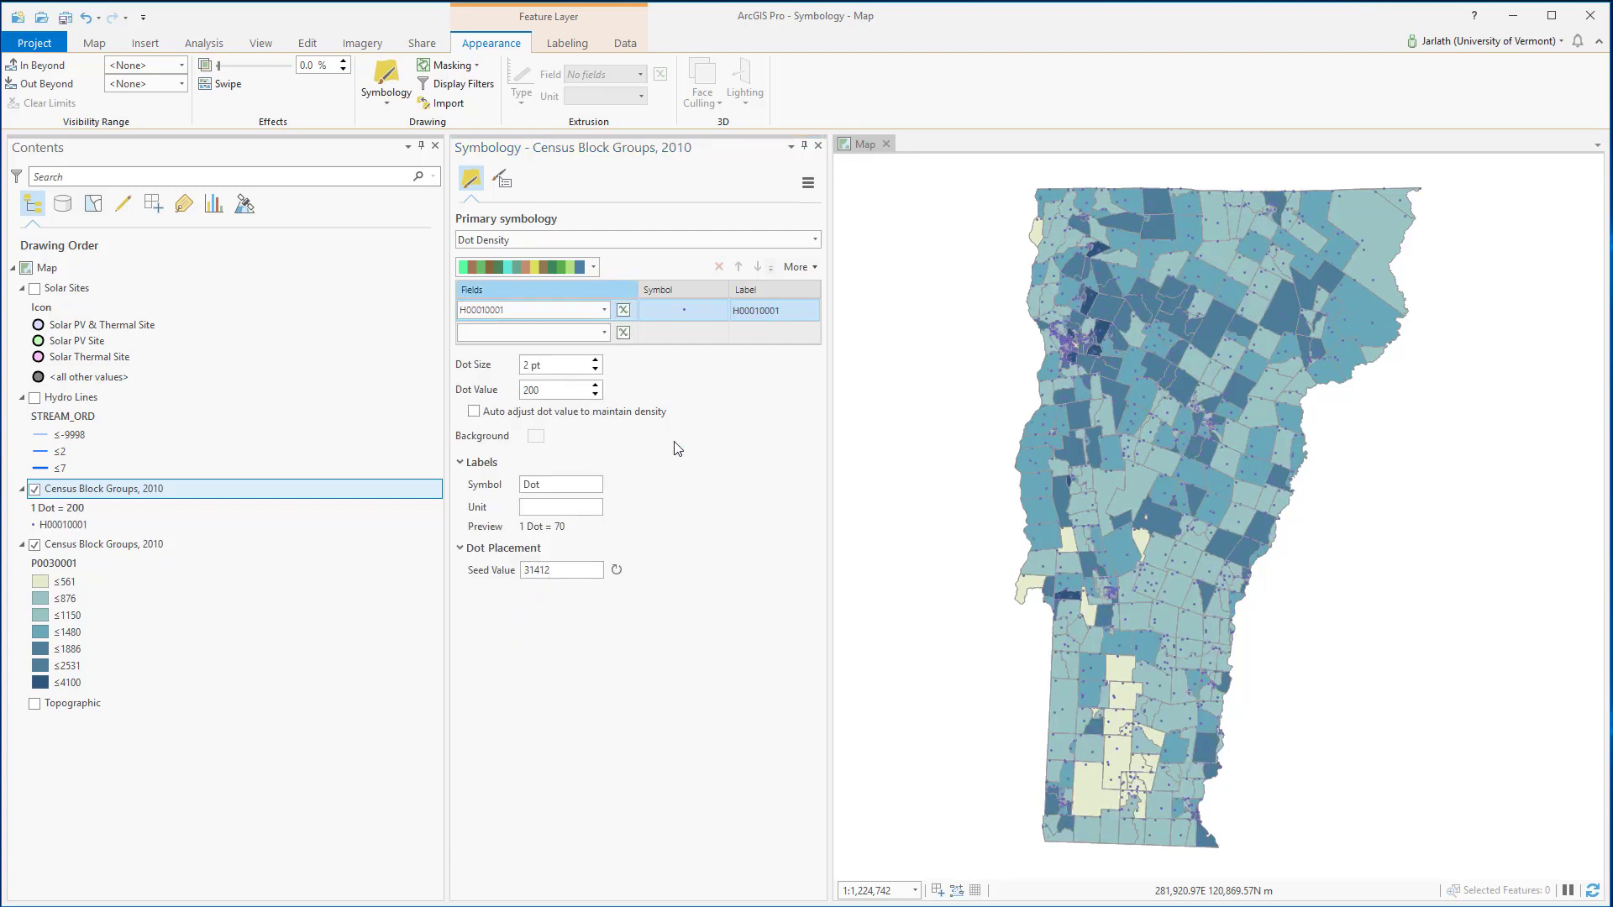
Make the dot symbol black and apply it to the map.
{"action": "left_click", "coordinate": [685, 310]}
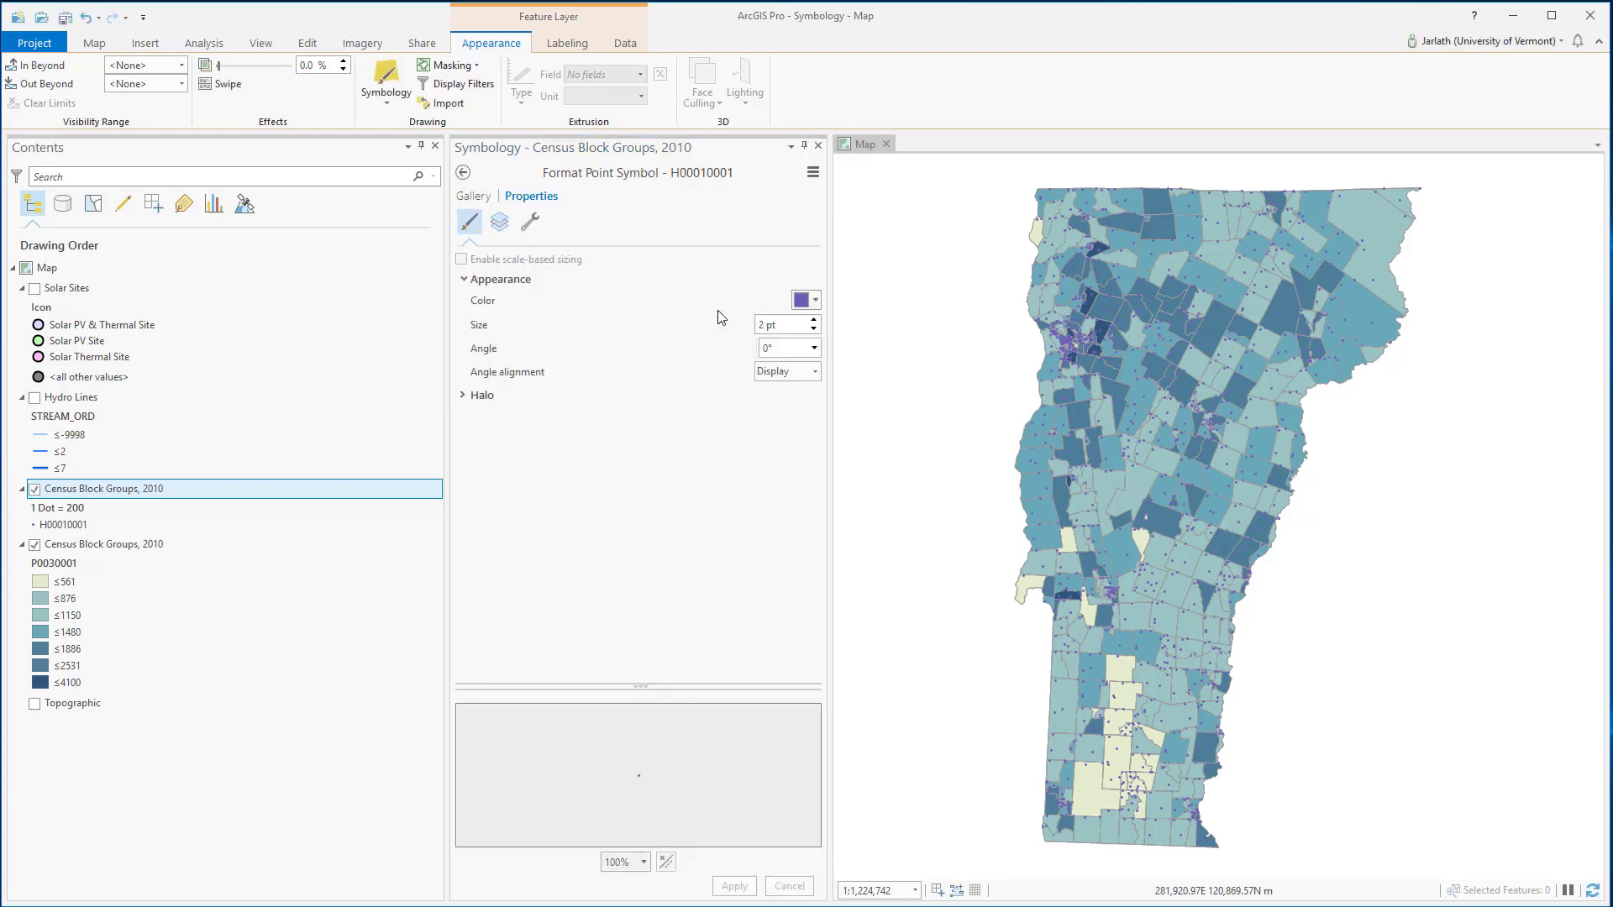
{"action": "left_click", "coordinate": [819, 302]}
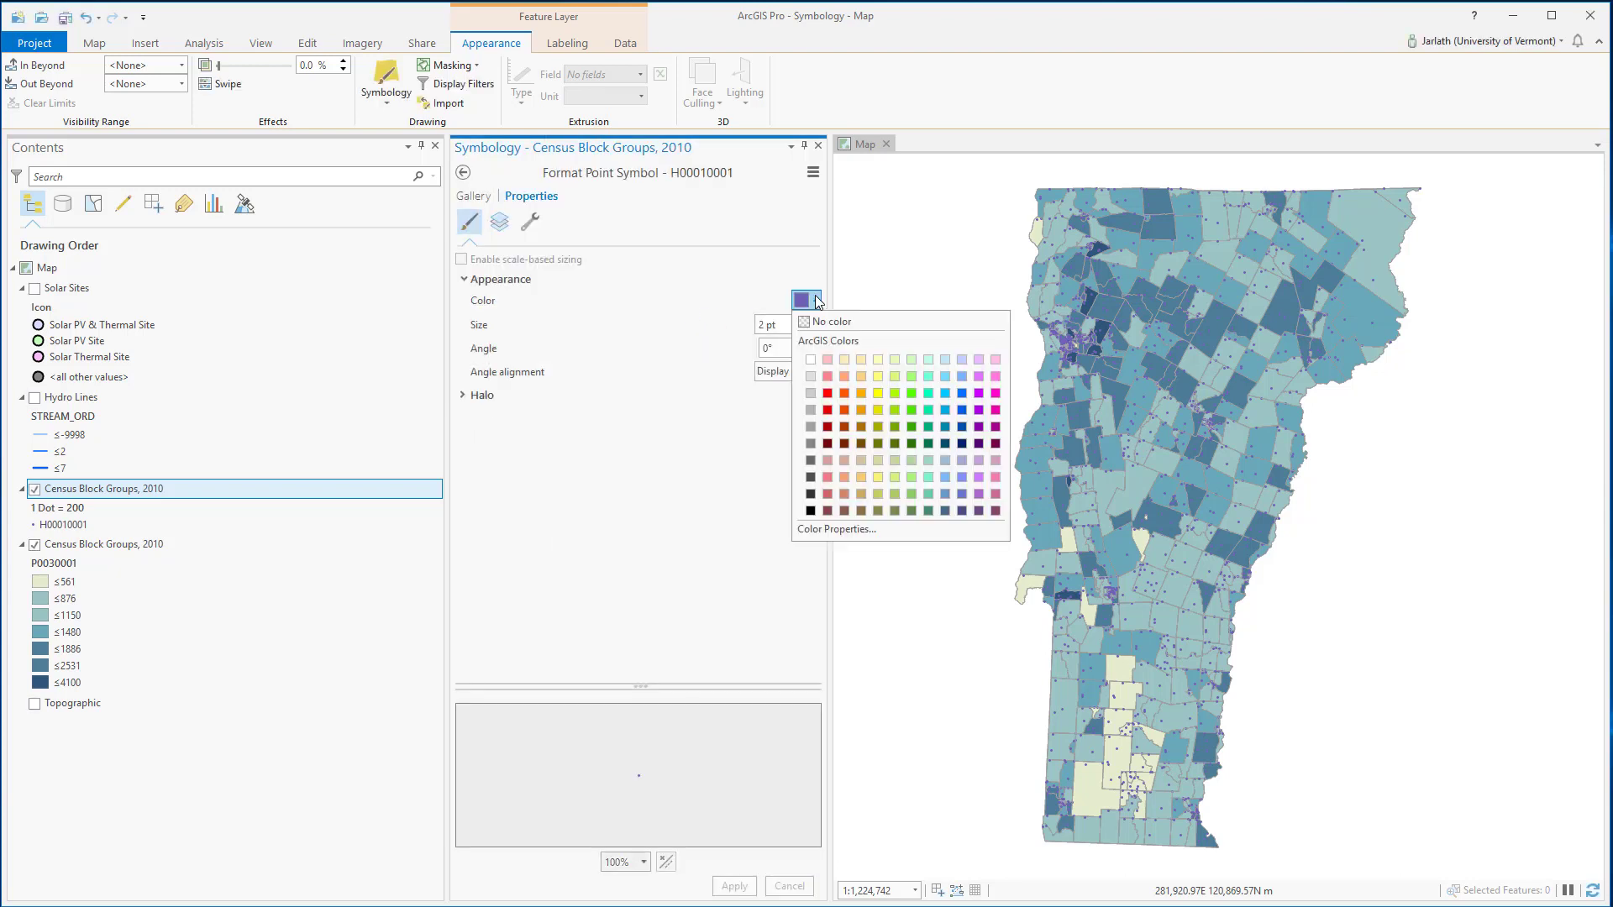
{"action": "left_click", "coordinate": [807, 506]}
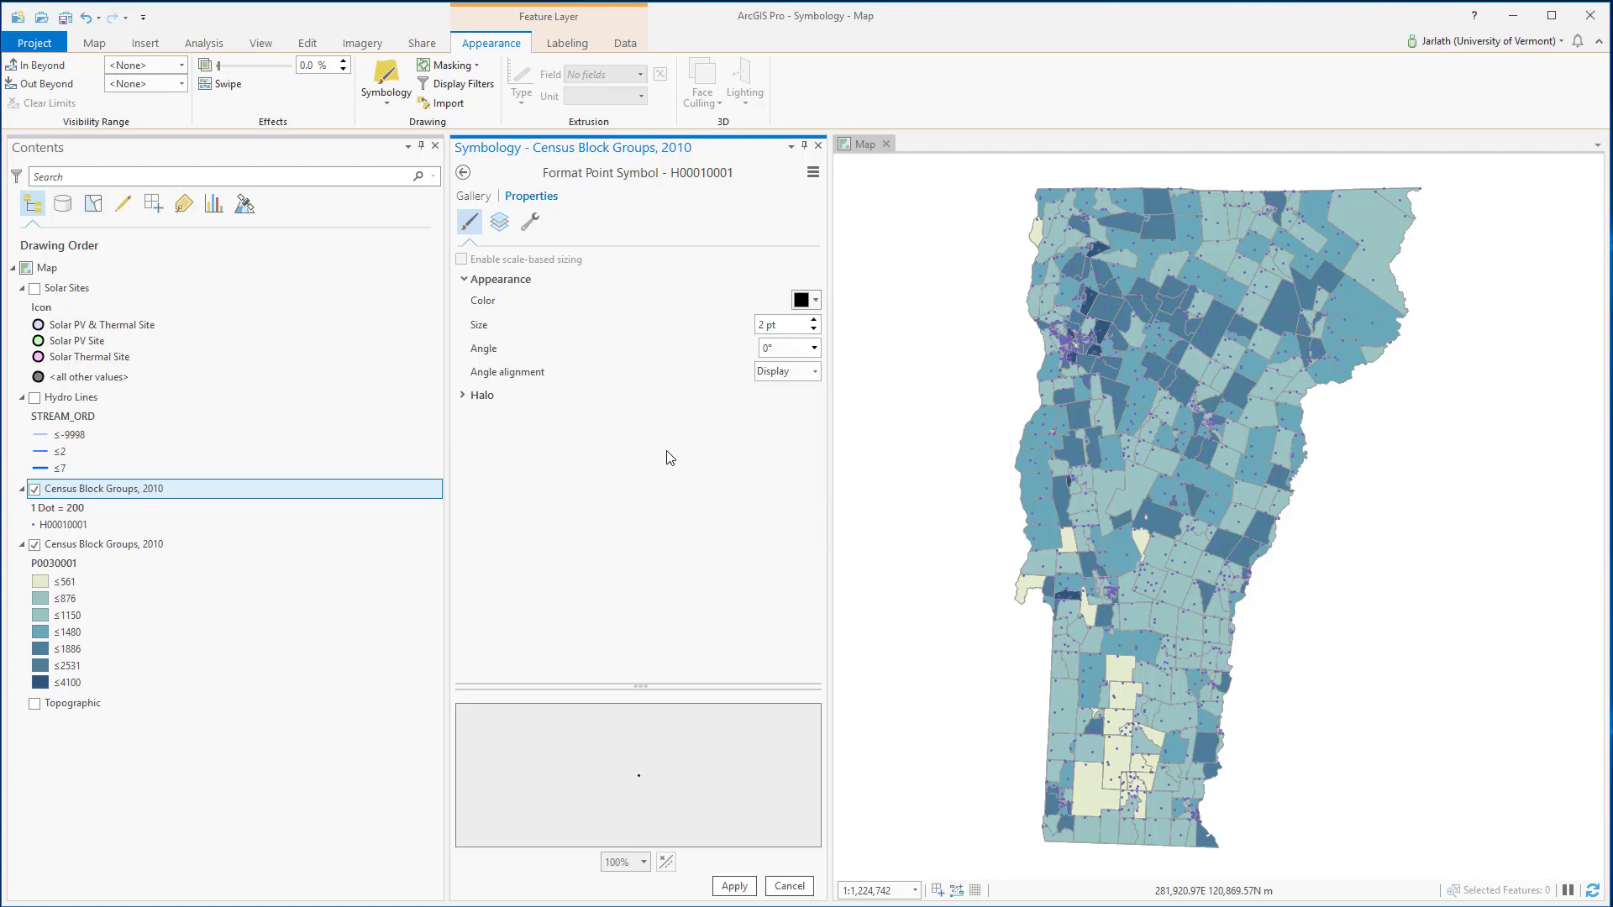
{"action": "left_click", "coordinate": [734, 886]}
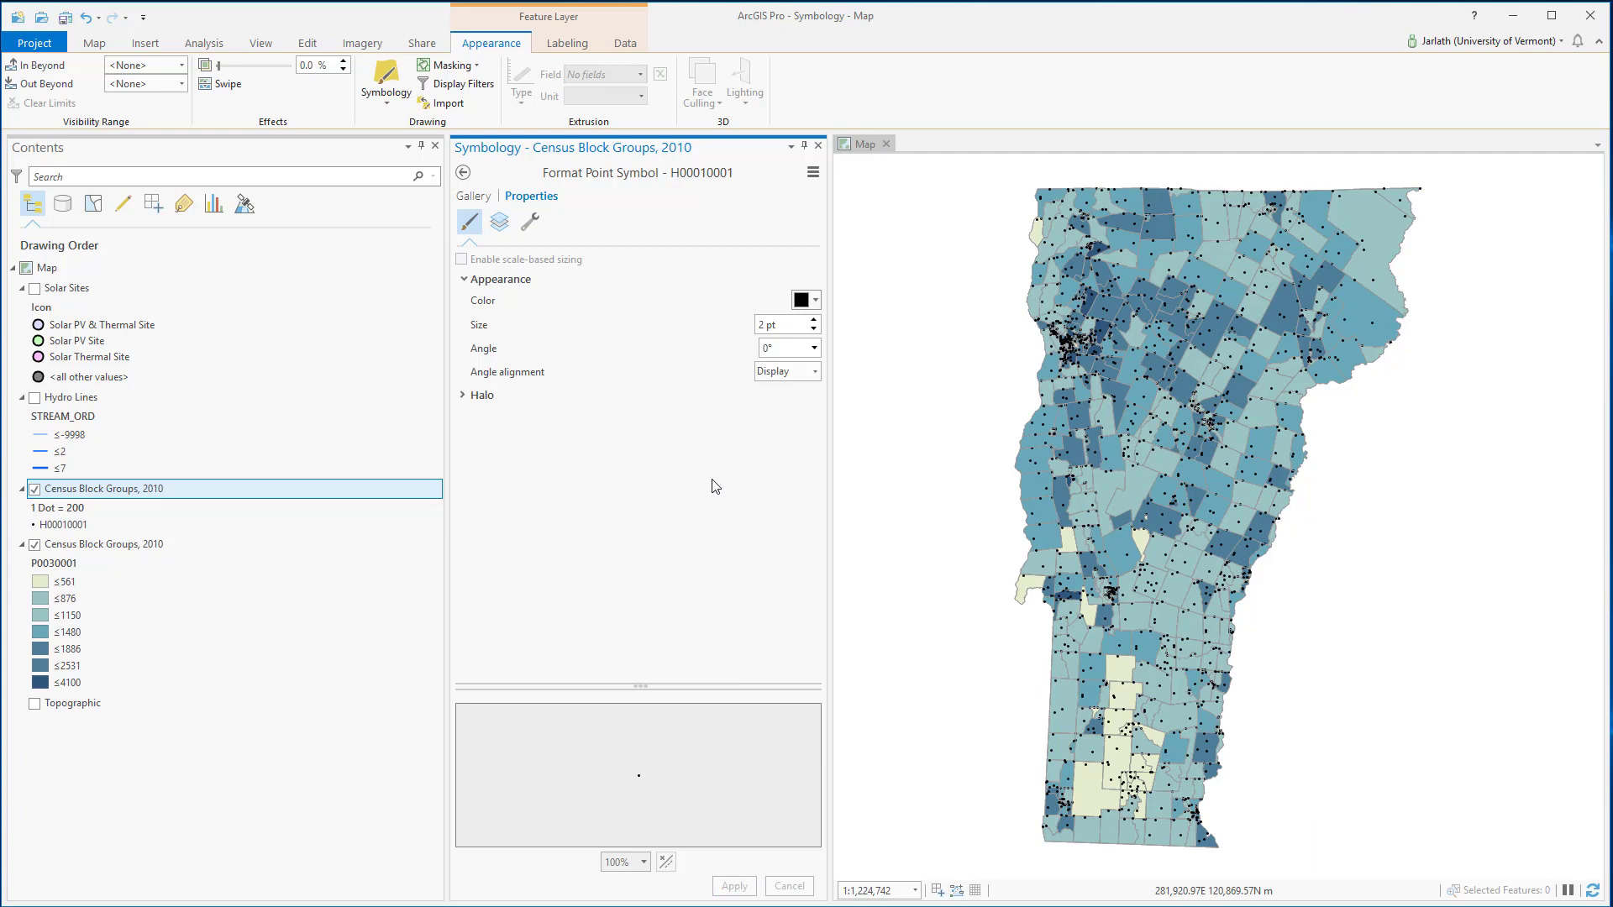
Close Symbology and rename the P0030001 legend heading to Population.
{"action": "left_click", "coordinate": [817, 146]}
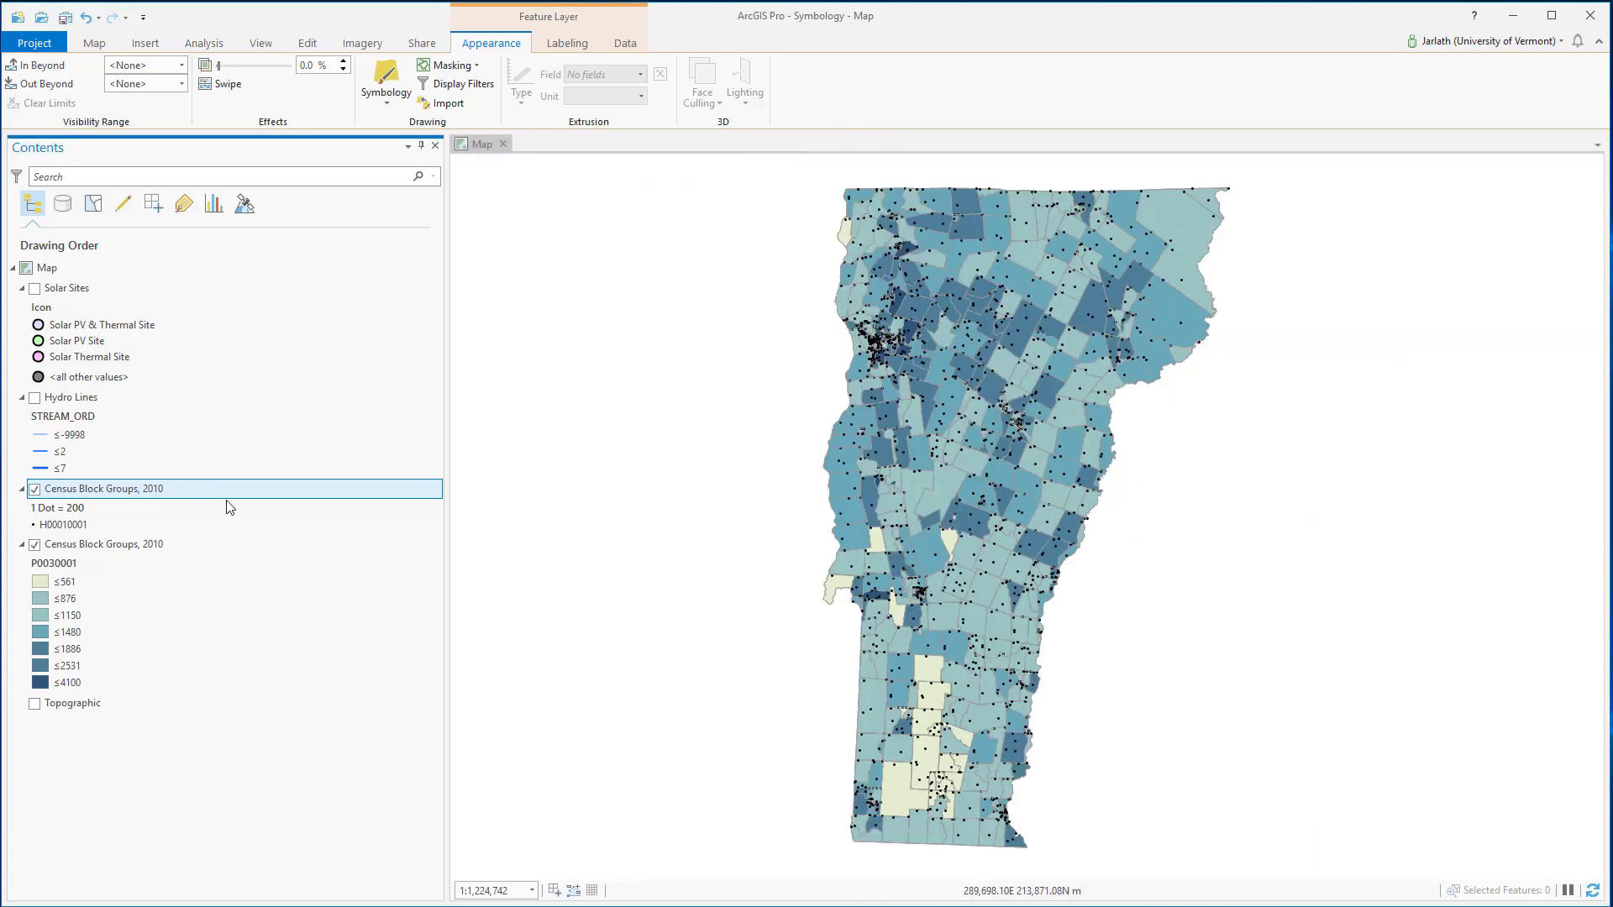
{"action": "left_click", "coordinate": [54, 568]}
{"action": "left_click", "coordinate": [53, 568]}
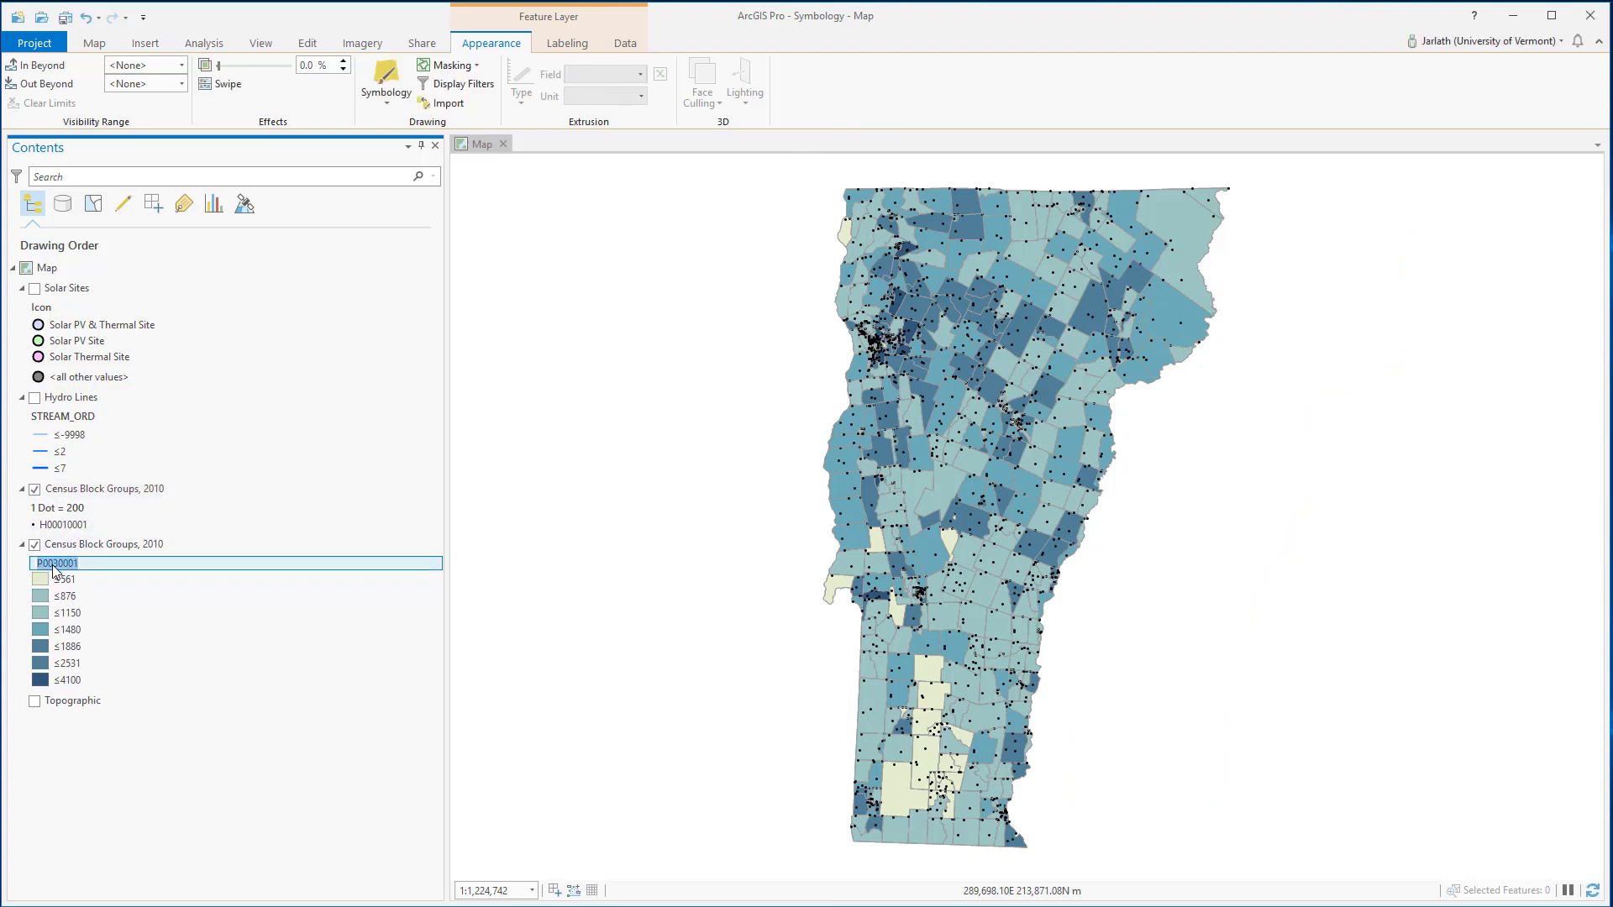
{"action": "type", "text": "Population"}
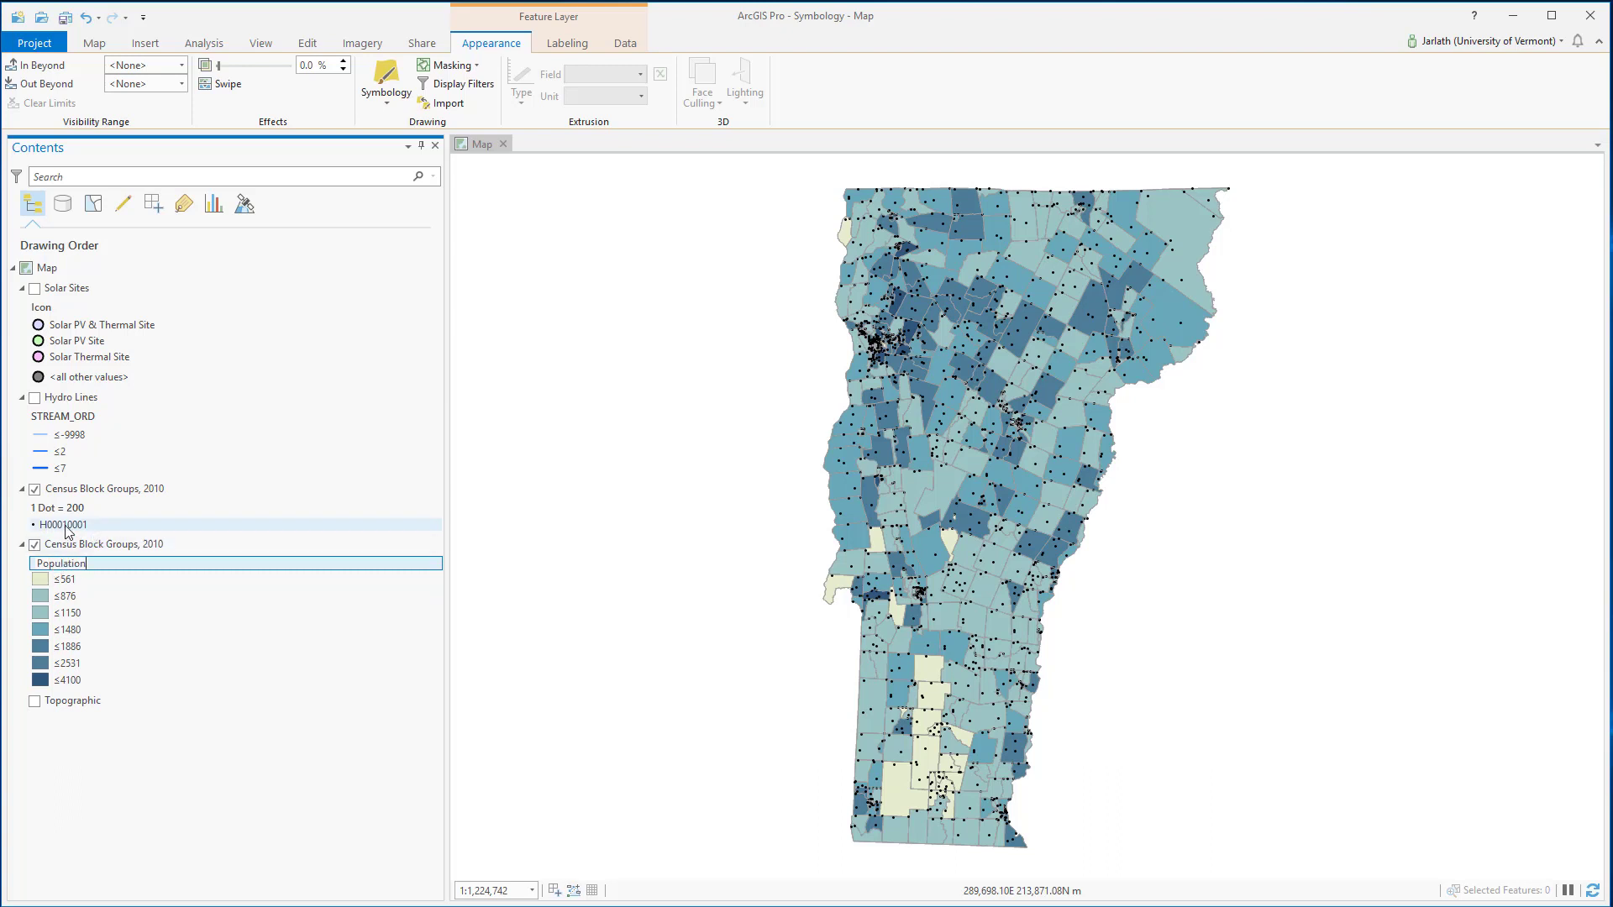
{"action": "left_click", "coordinate": [67, 527]}
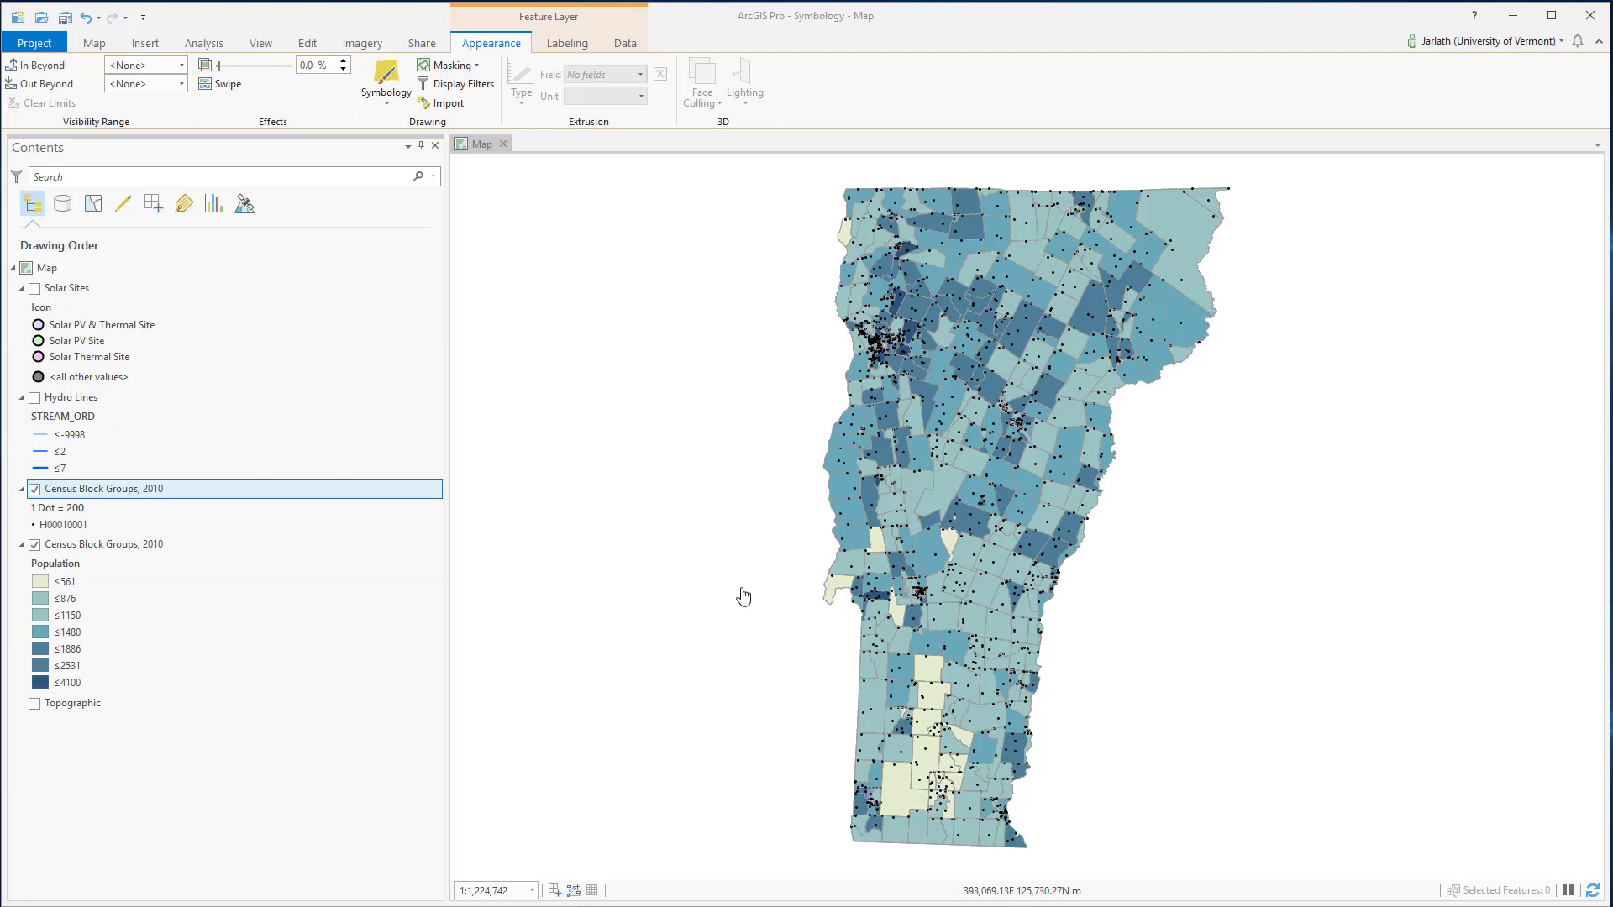
Change the dot density label H00010001 to Households in the layer's symbology.
{"action": "left_click", "coordinate": [388, 84]}
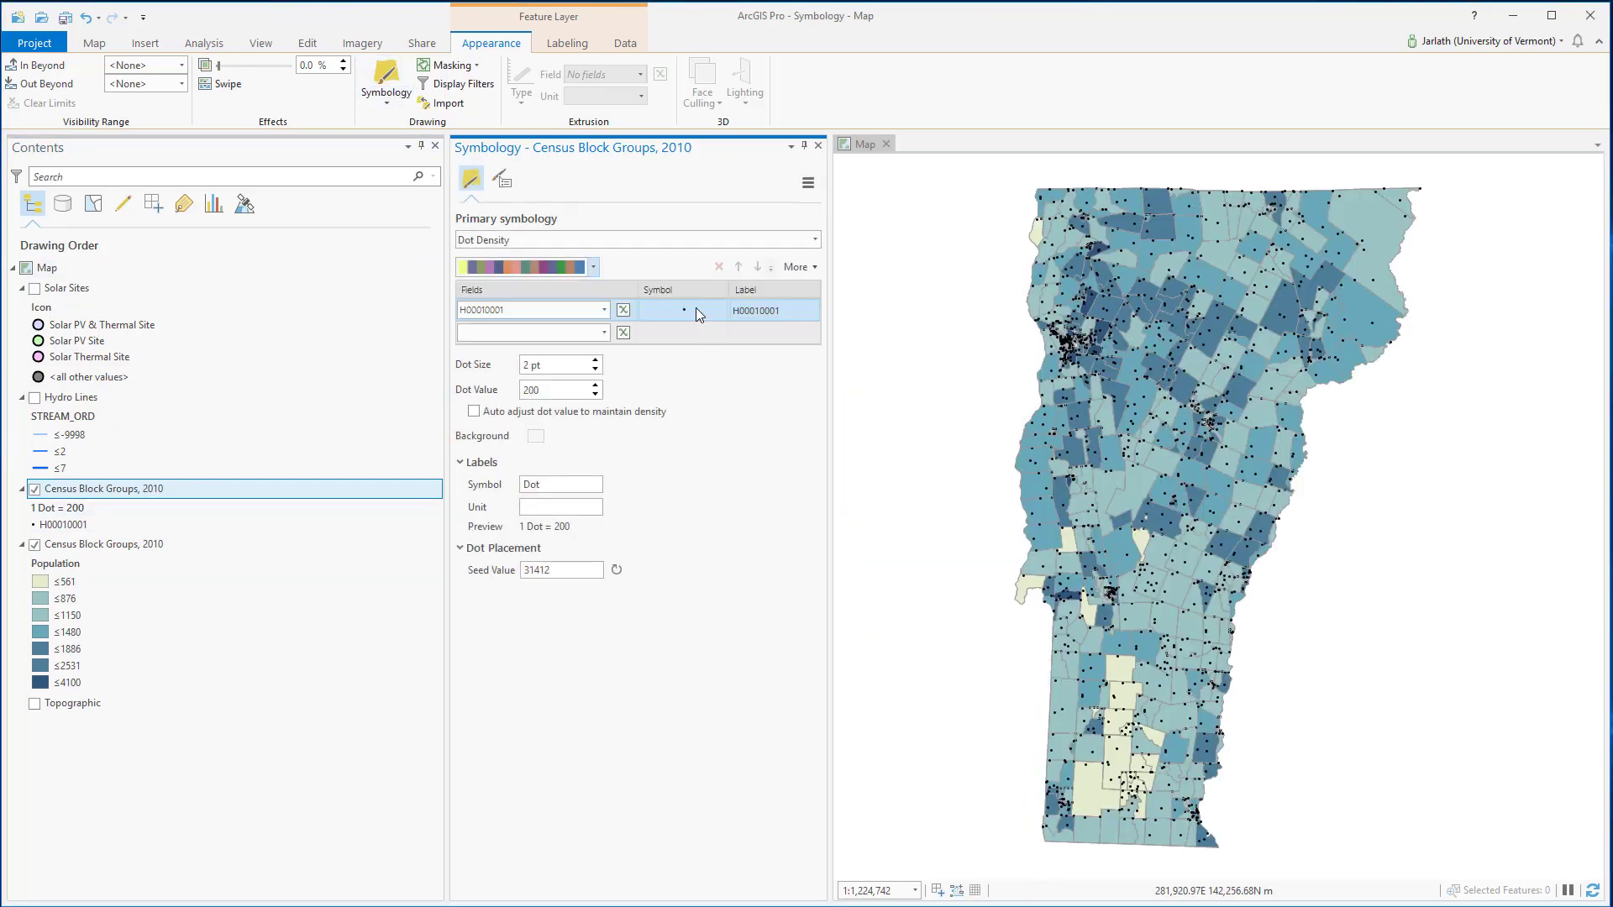
{"action": "left_click", "coordinate": [782, 313]}
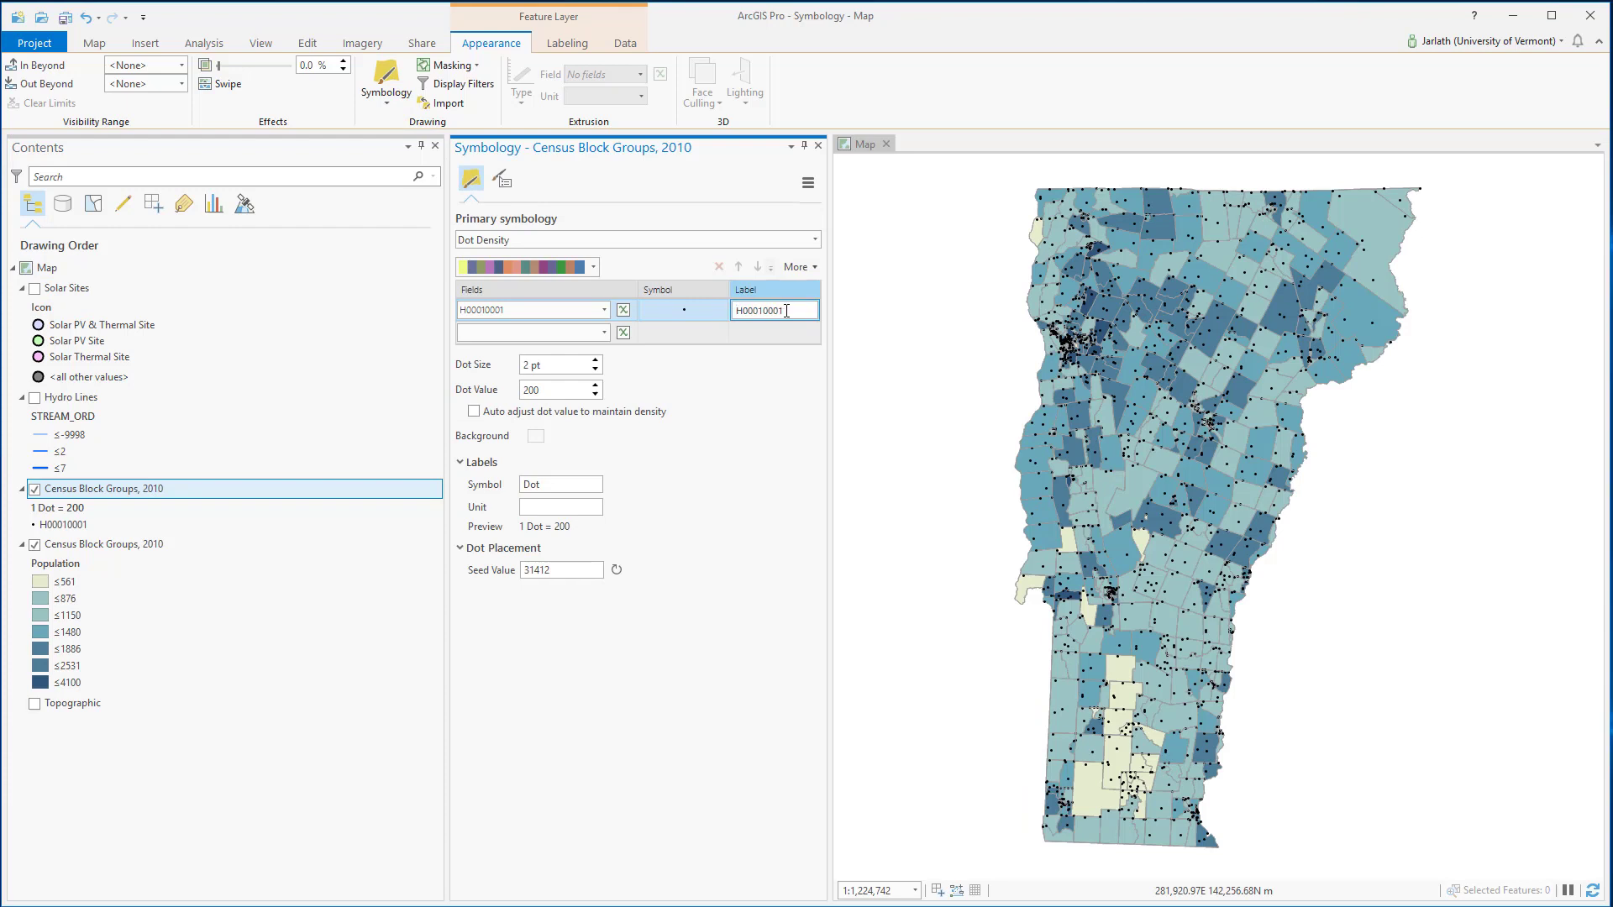
{"action": "left_click_drag", "start_coordinate": [781, 313], "coordinate": [736, 311]}
{"action": "type", "text": "Households"}
{"action": "key", "text": "Return"}
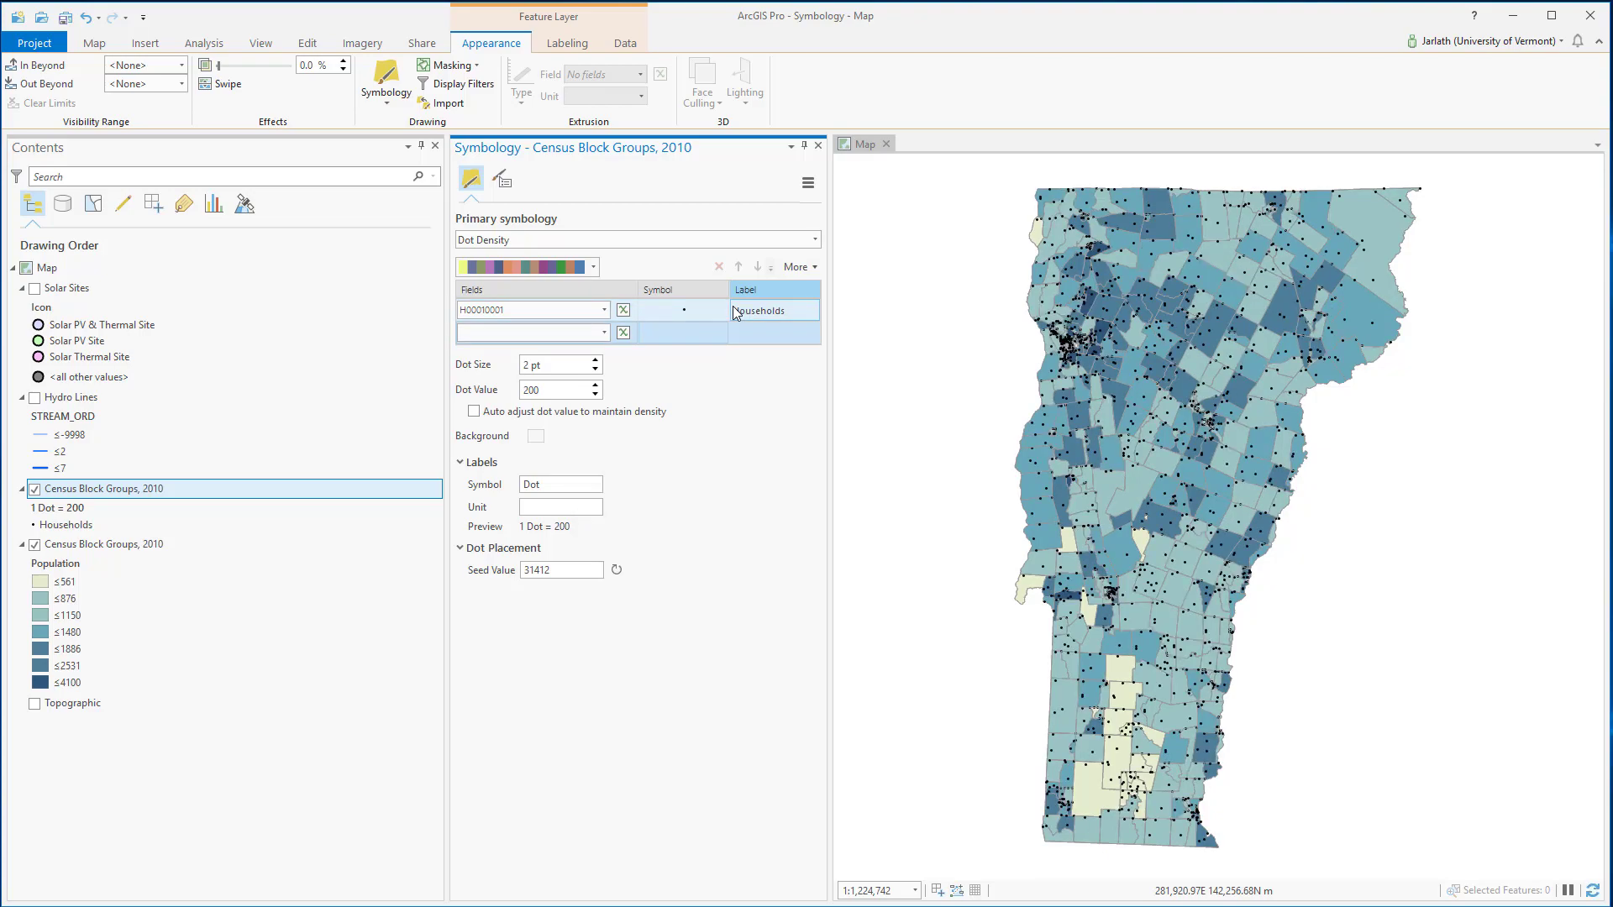